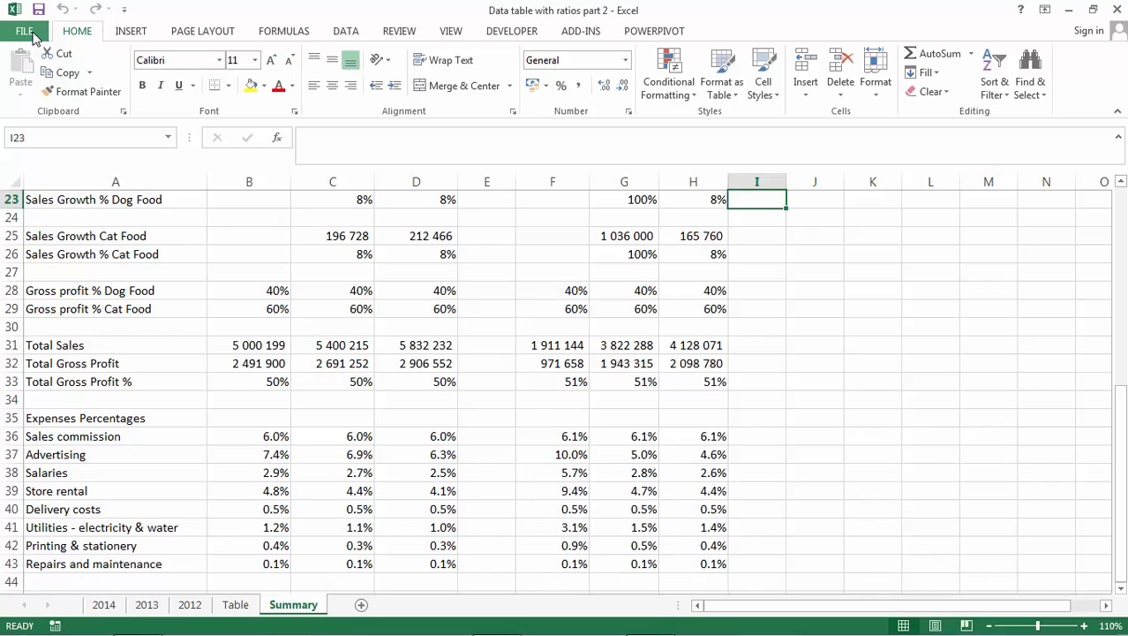
# Create a new blank workbook.
pyautogui.click(32, 33)
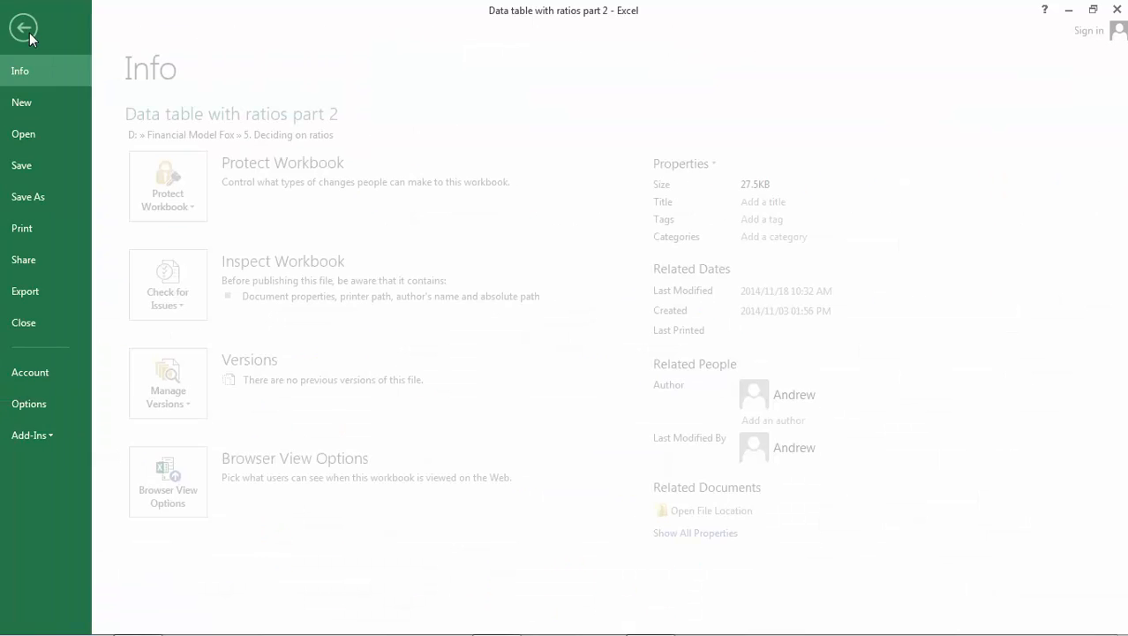
pyautogui.click(50, 107)
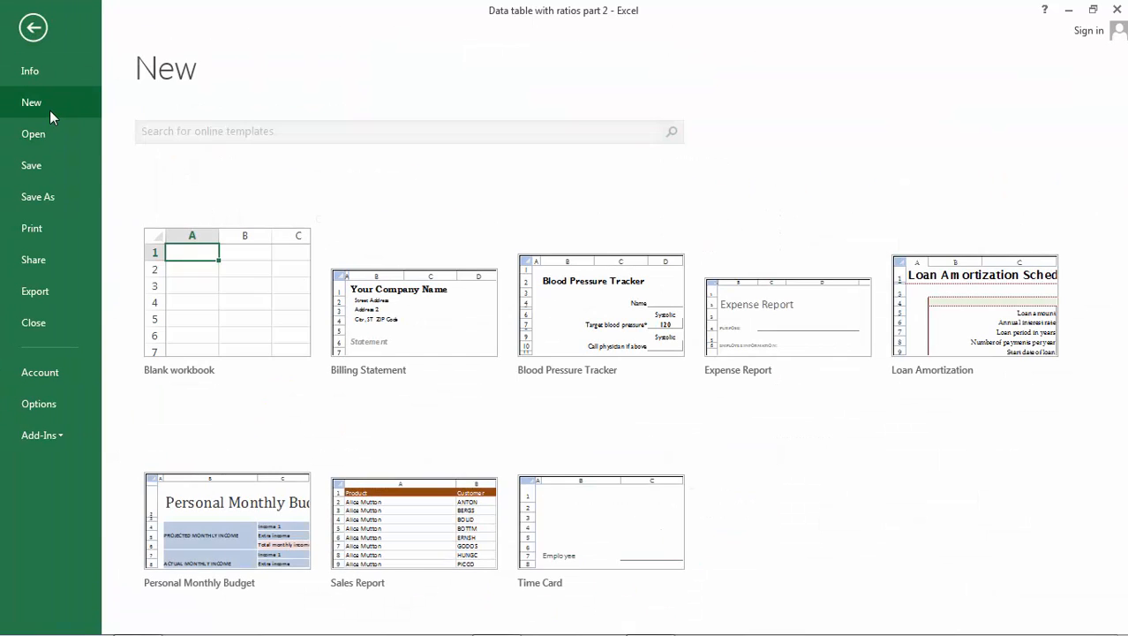
pyautogui.click(258, 332)
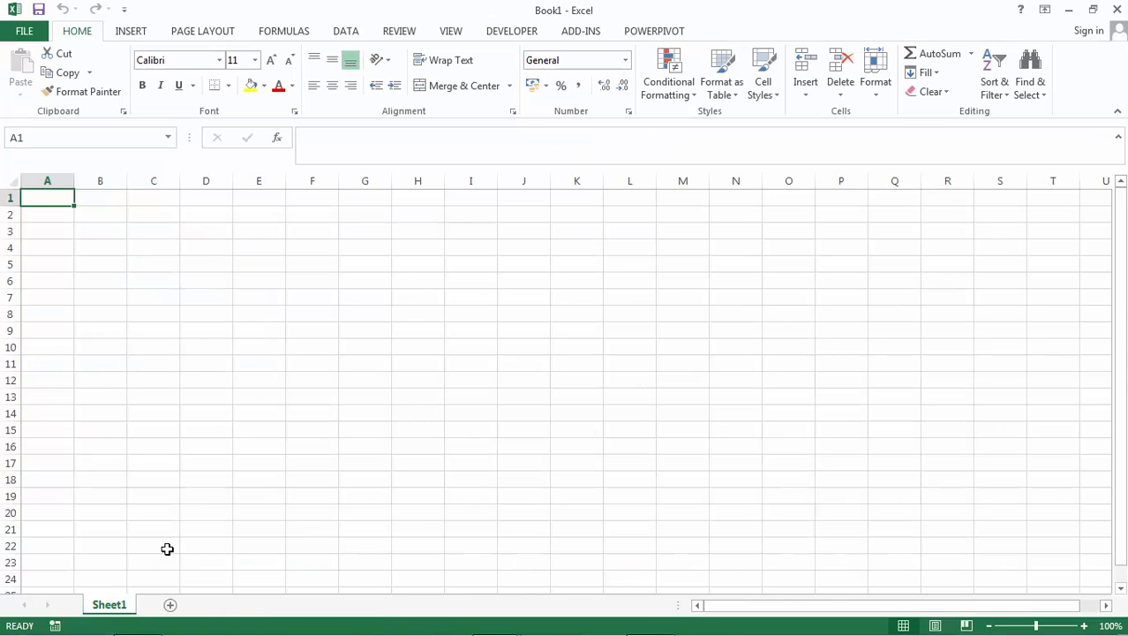
# Enter the title "Munchy Pet Foods Financial Model" in cell A1.
pyautogui.write('Munch')
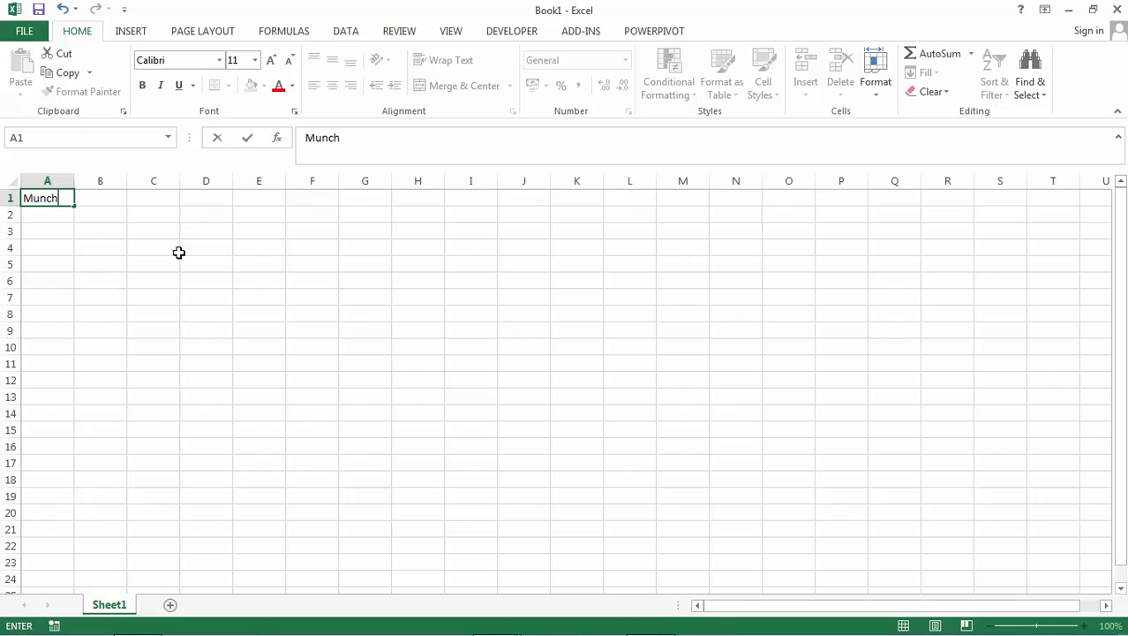
pyautogui.write('y Pet Foods')
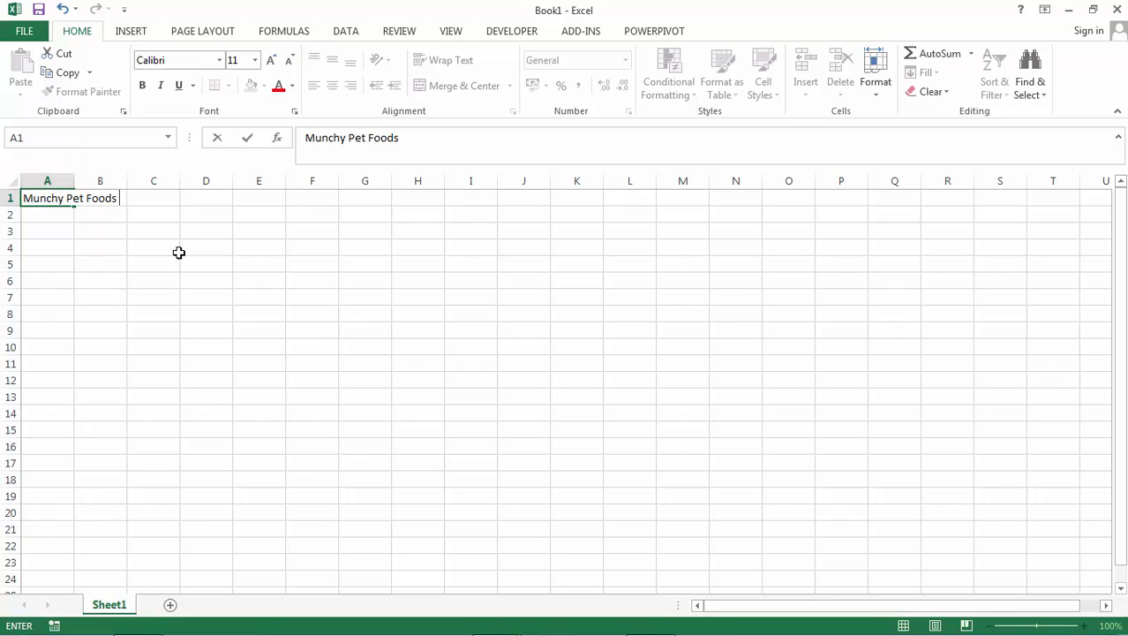
pyautogui.write(' Financial M')
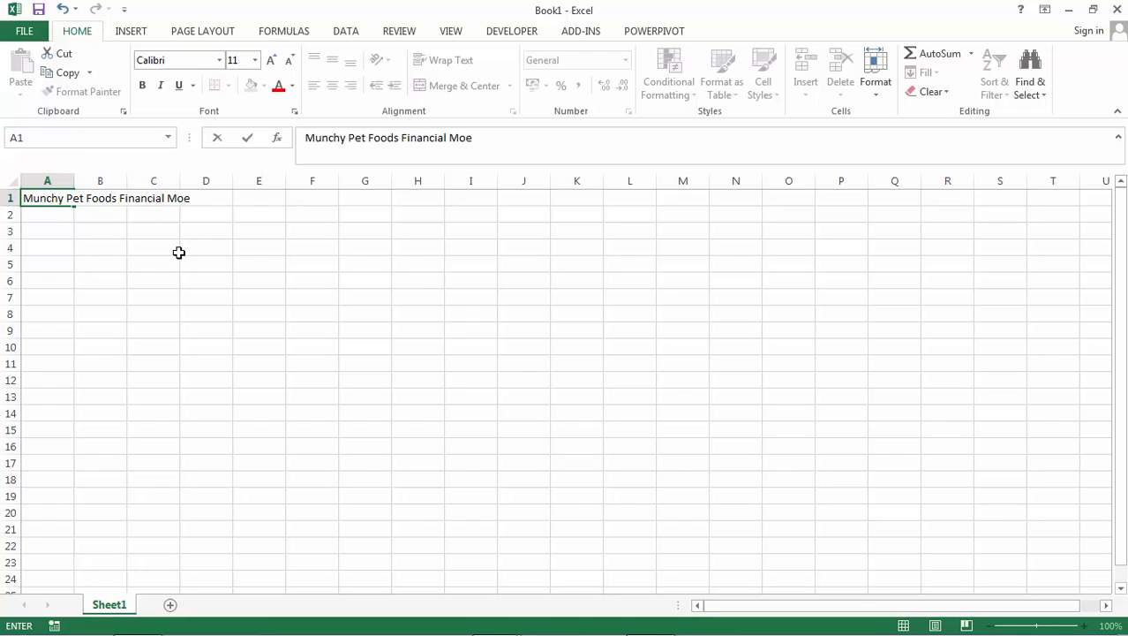
pyautogui.write('odel')
pyautogui.press('Return')
# Make the title in cell A1 bold and underlined.
pyautogui.press('Up')
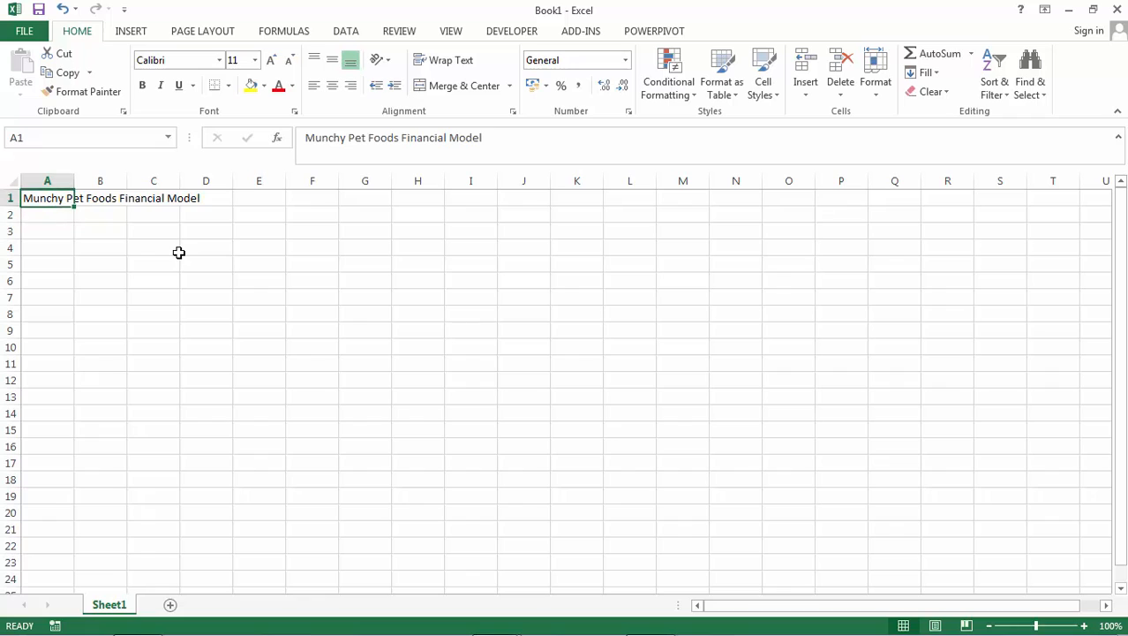
pyautogui.click(143, 85)
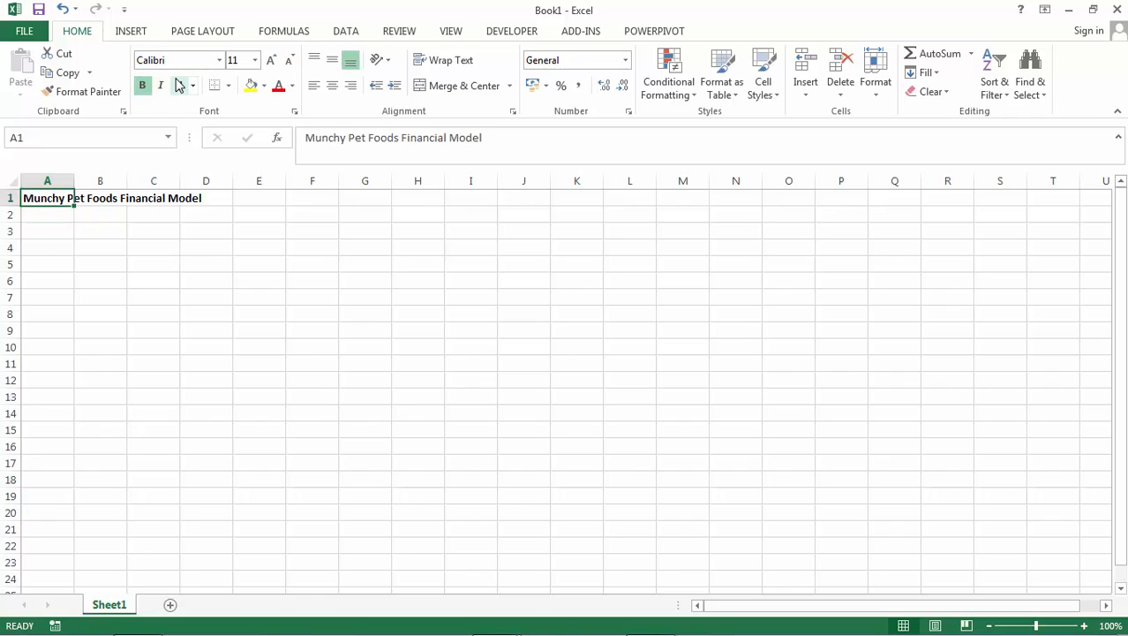
pyautogui.click(179, 85)
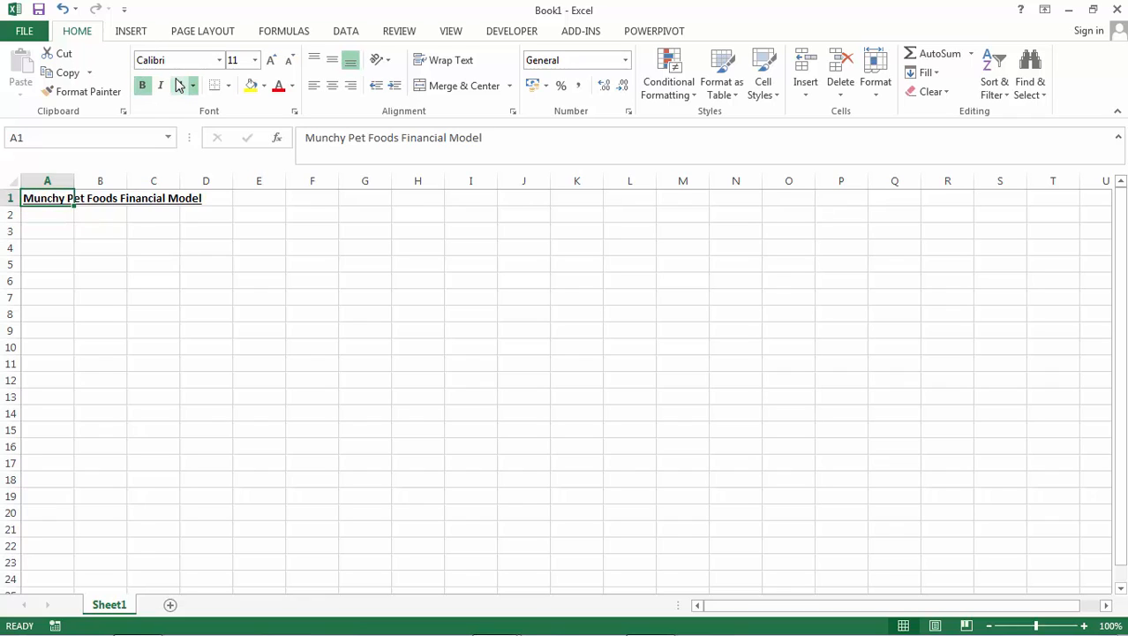
# Enter "Inputs" in cell A2 and rename the worksheet Sheet1 as Inputs.
pyautogui.click(55, 218)
pyautogui.write('Inputs')
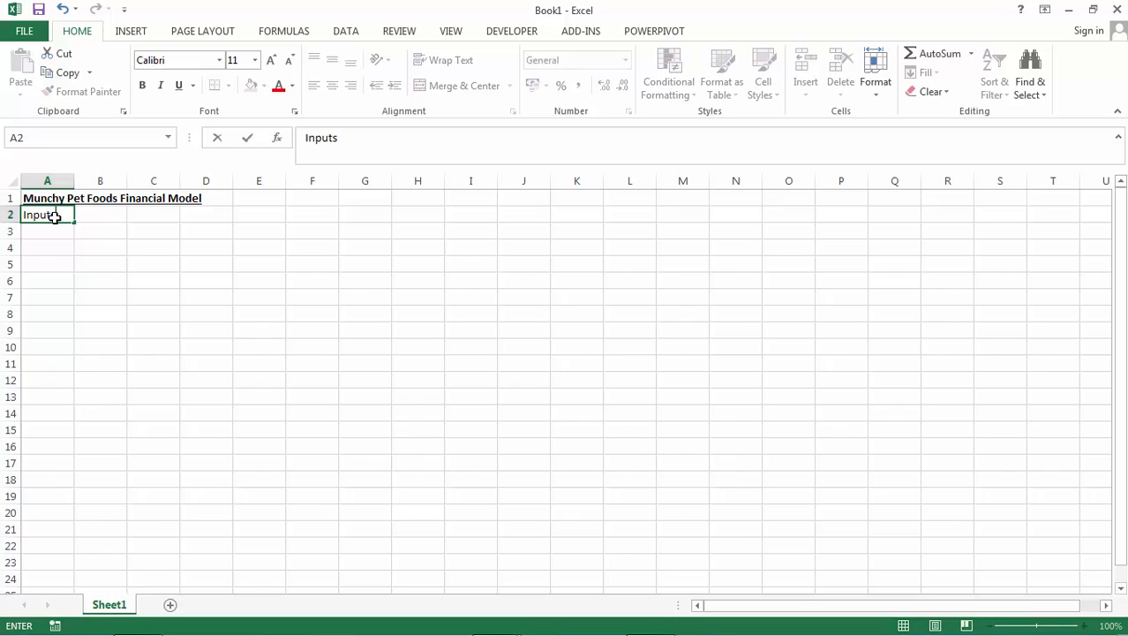
pyautogui.press('Return')
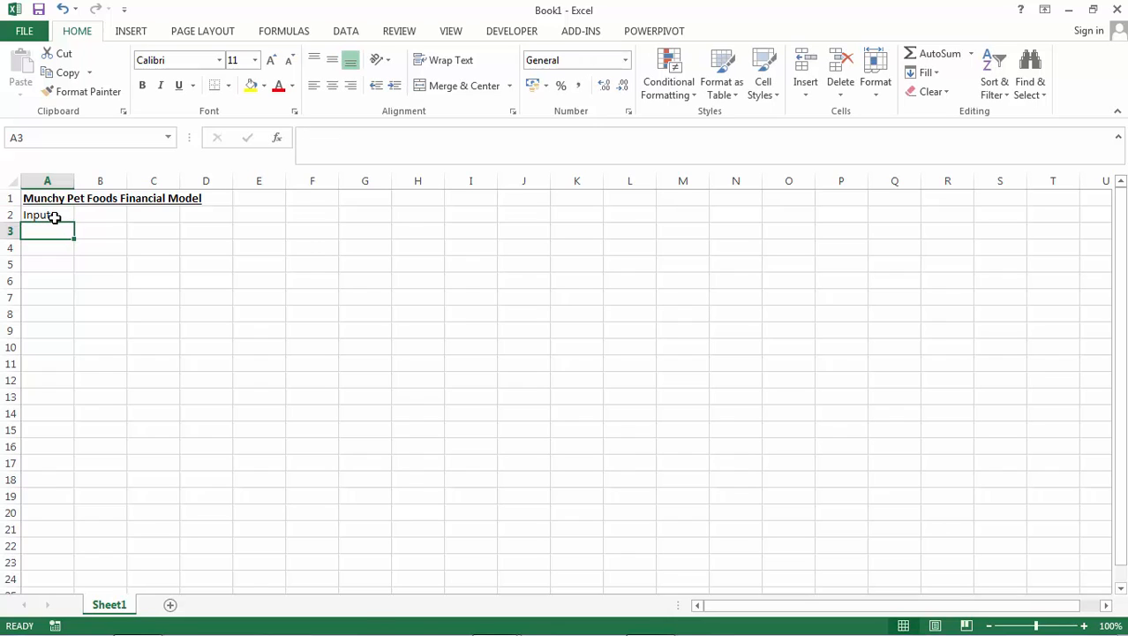
pyautogui.doubleClick(110, 605)
pyautogui.write('Inputs')
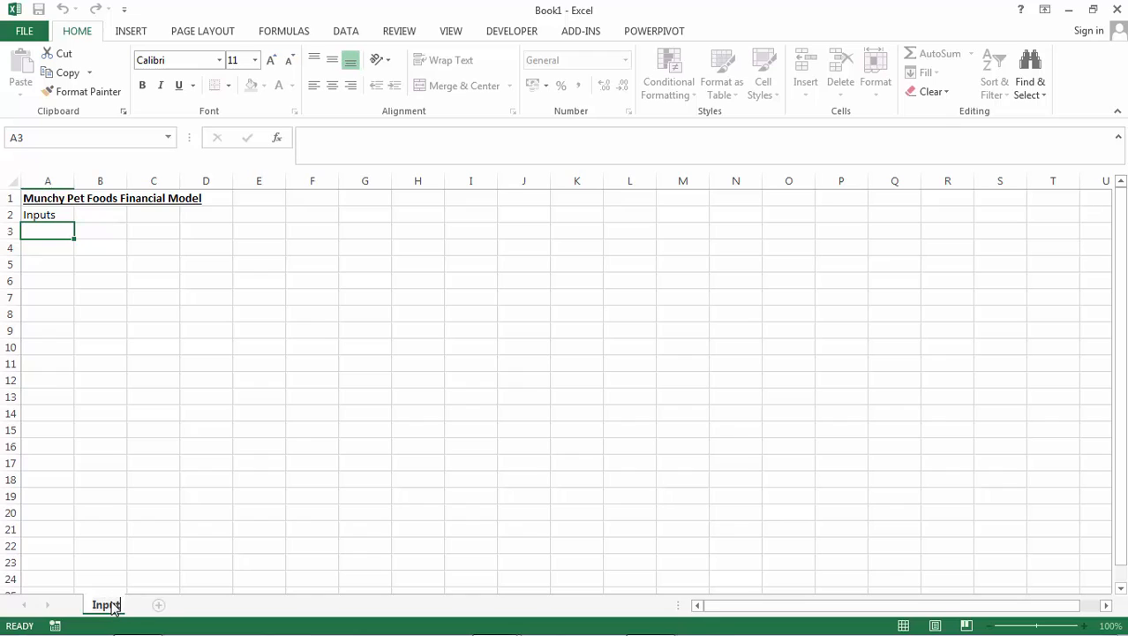
pyautogui.press('Return')
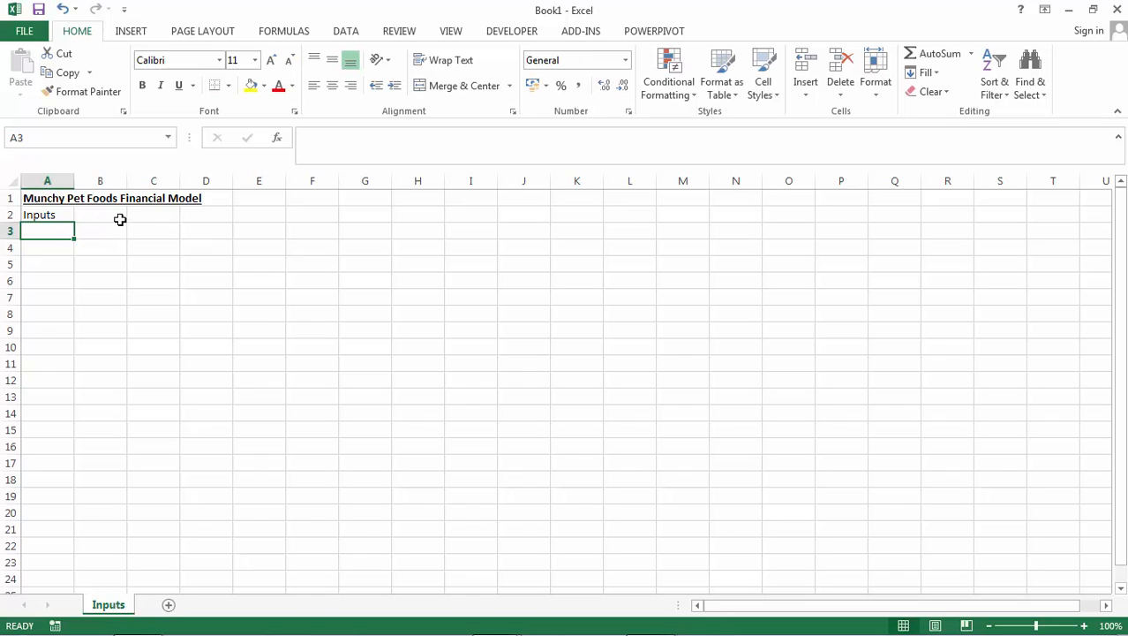
# Enter the label "Sales Dog Food prior year" in cell A4 and widen column A to fit it.
pyautogui.click(53, 252)
pyautogui.write('Sa')
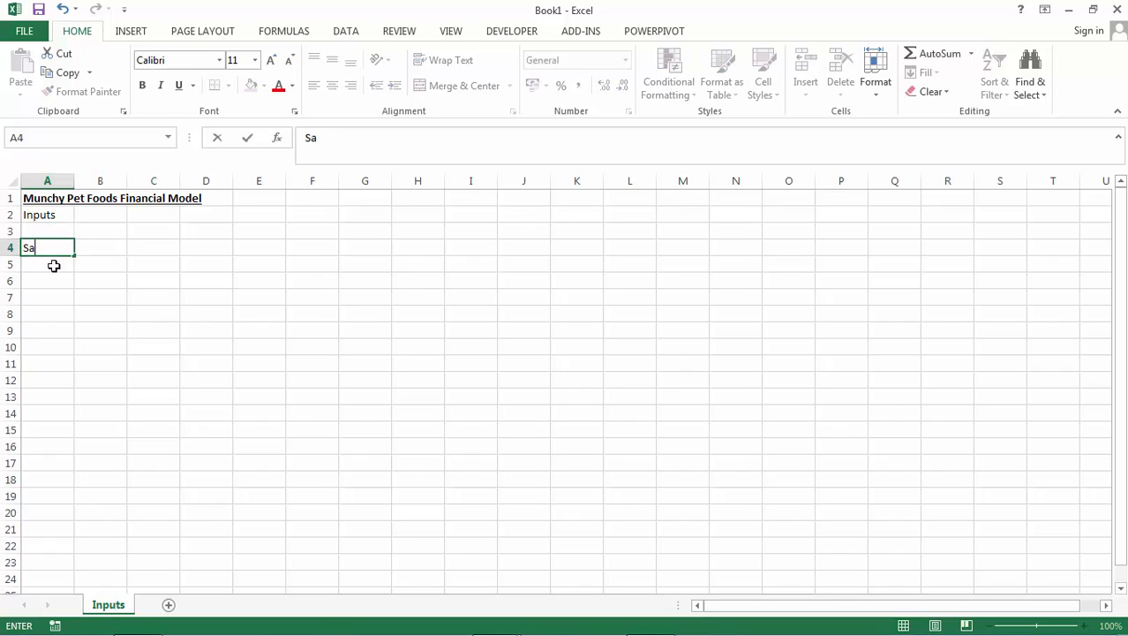
pyautogui.write('les Dog Food prior')
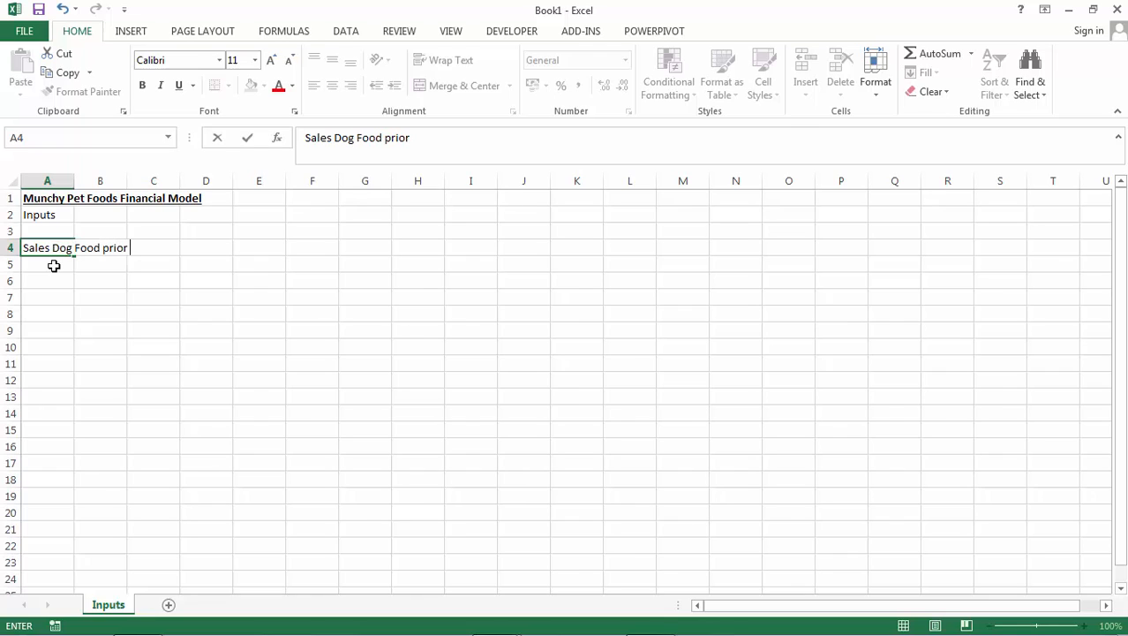
pyautogui.write(' year')
pyautogui.press('Return')
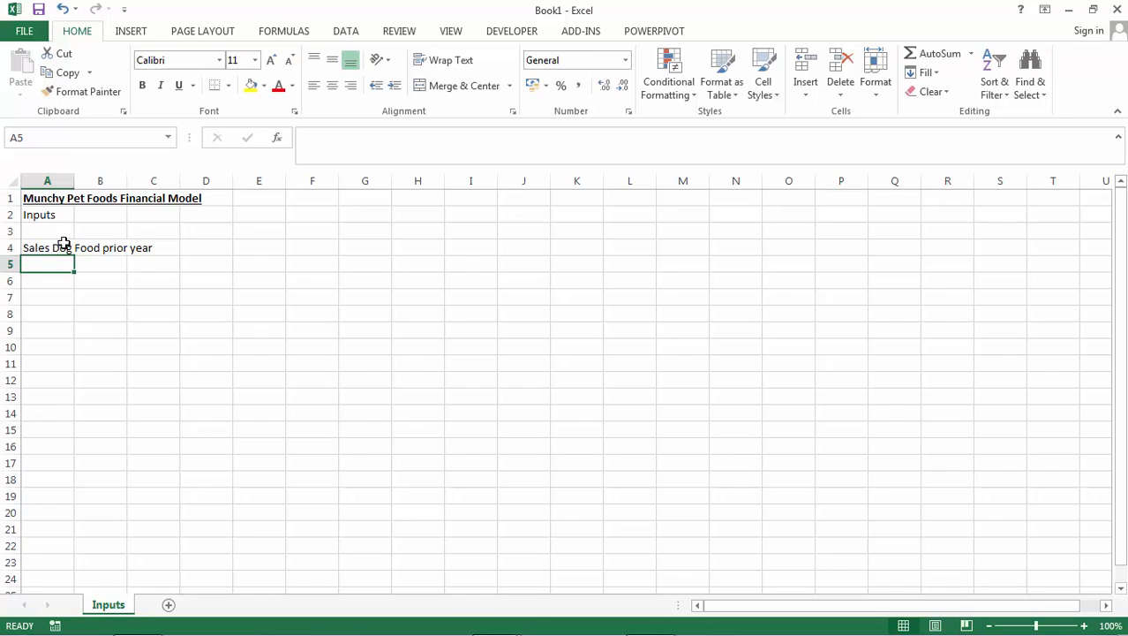
pyautogui.moveTo(74, 182); pyautogui.dragTo(172, 200)
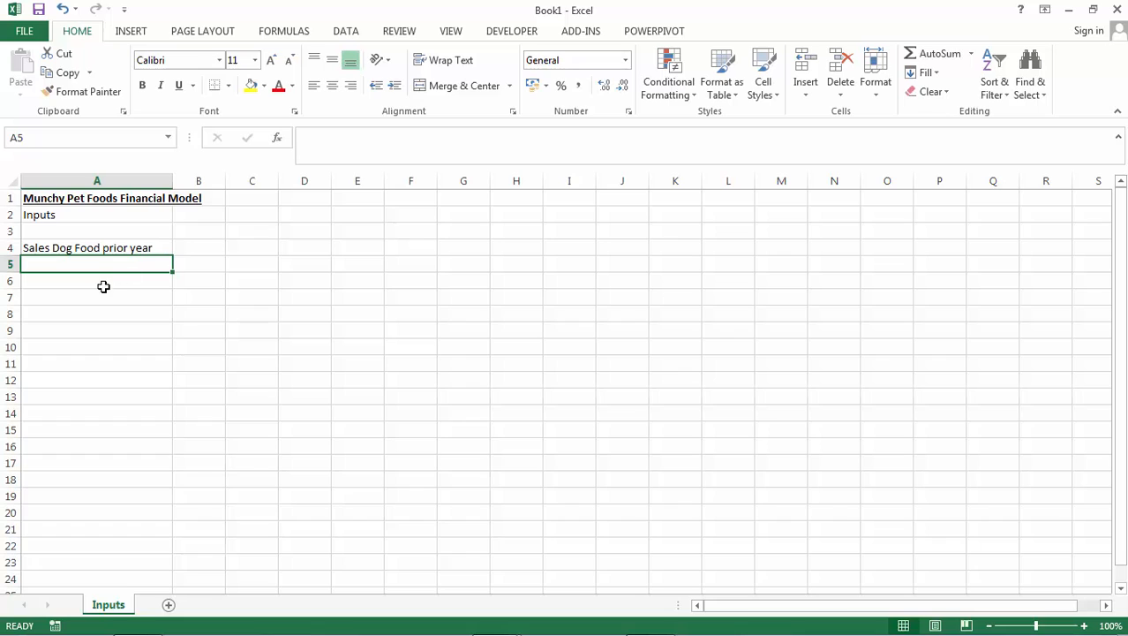
# Copy the dog food sales label into cell A5 and replace "Dog" with "Cat" in the copy.
pyautogui.click(122, 250)
pyautogui.hotkey('ctrl', 'c')
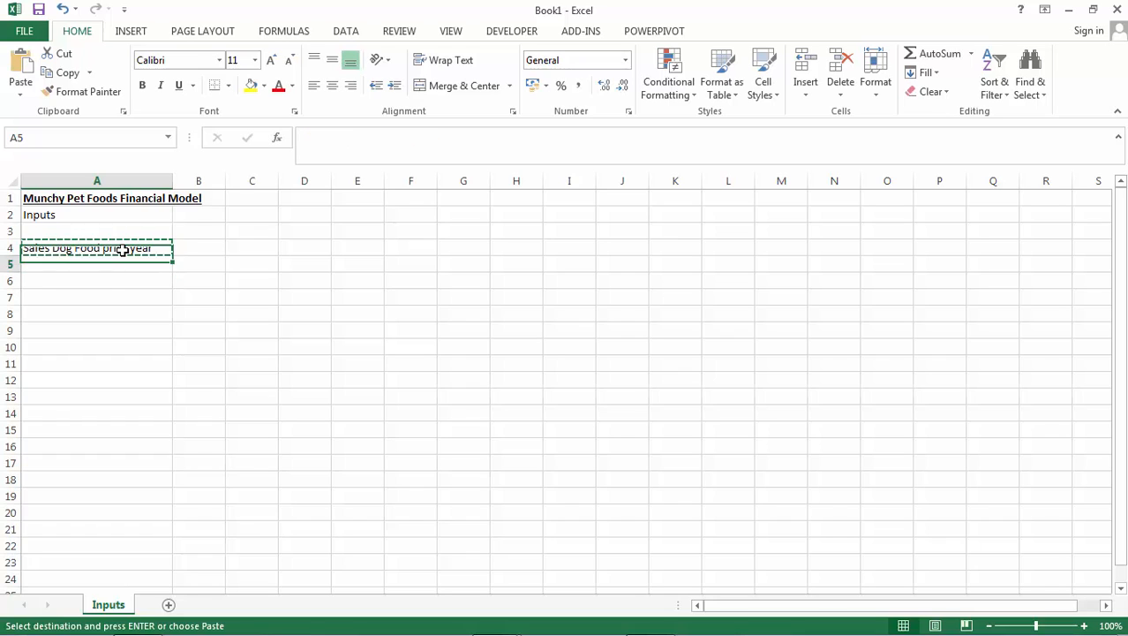
pyautogui.press('Down')
pyautogui.press('Return')
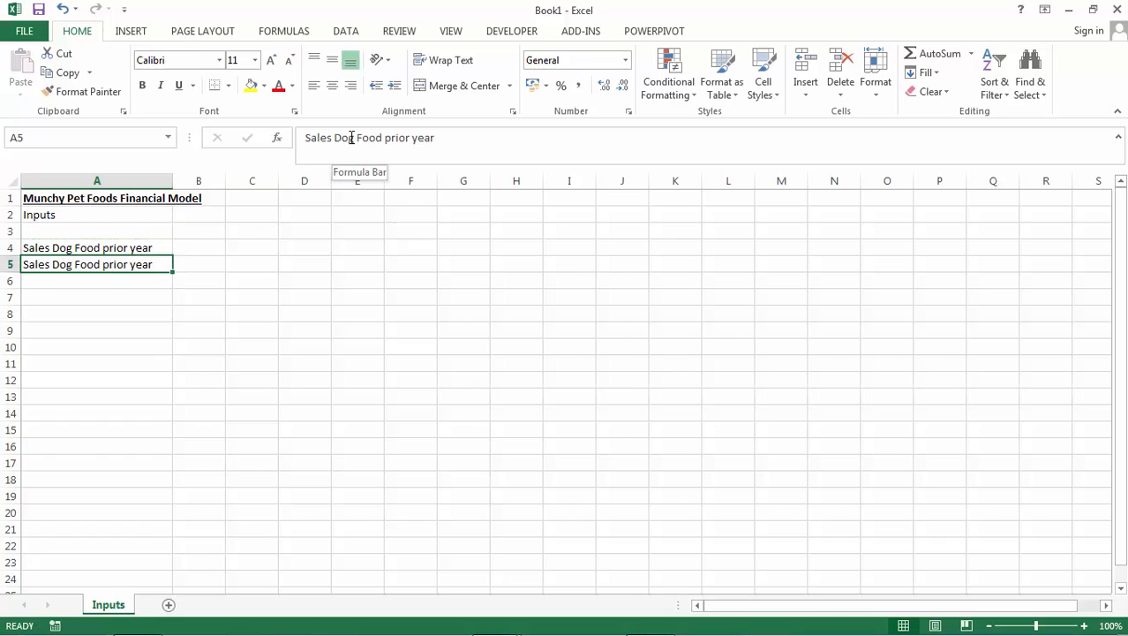
pyautogui.moveTo(354, 137); pyautogui.dragTo(333, 137)
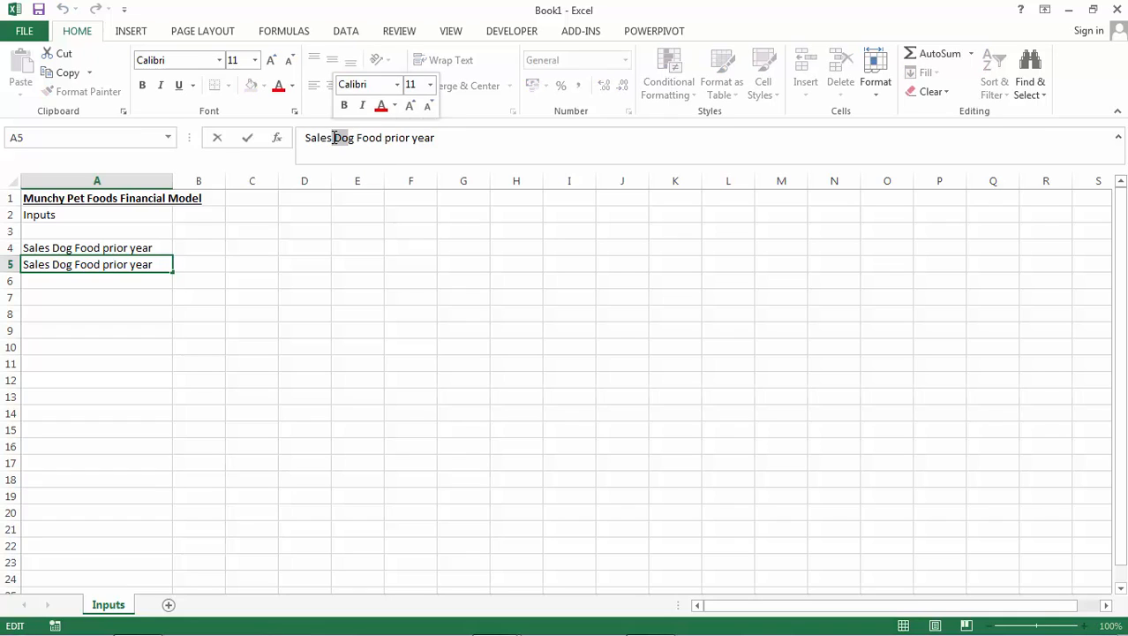
pyautogui.write('Cat')
pyautogui.press('Delete')
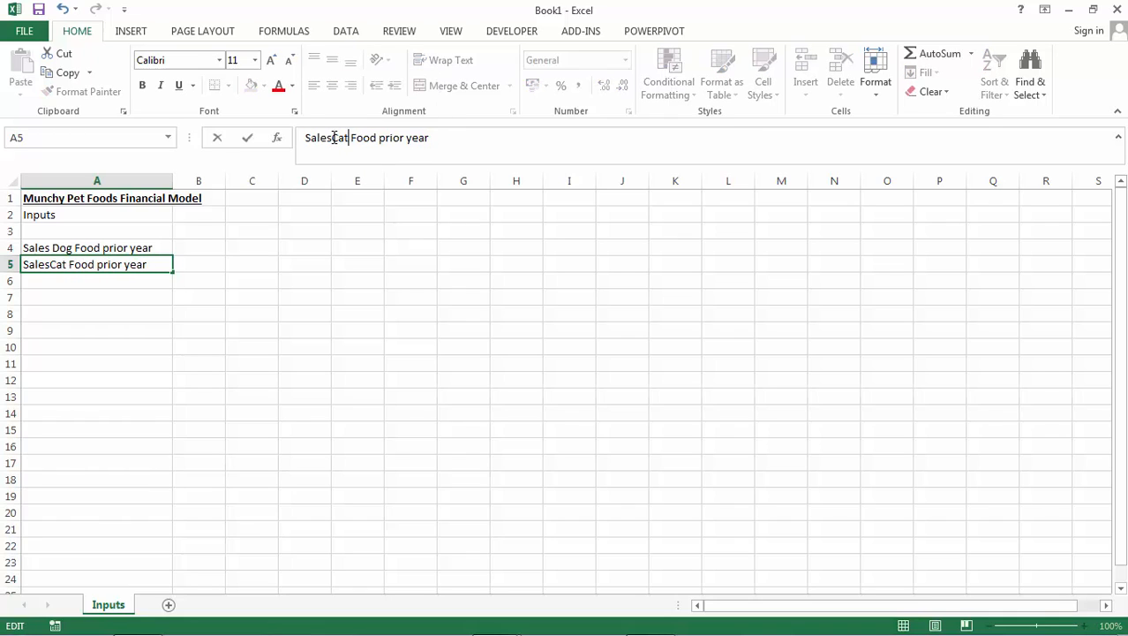
pyautogui.press('Return')
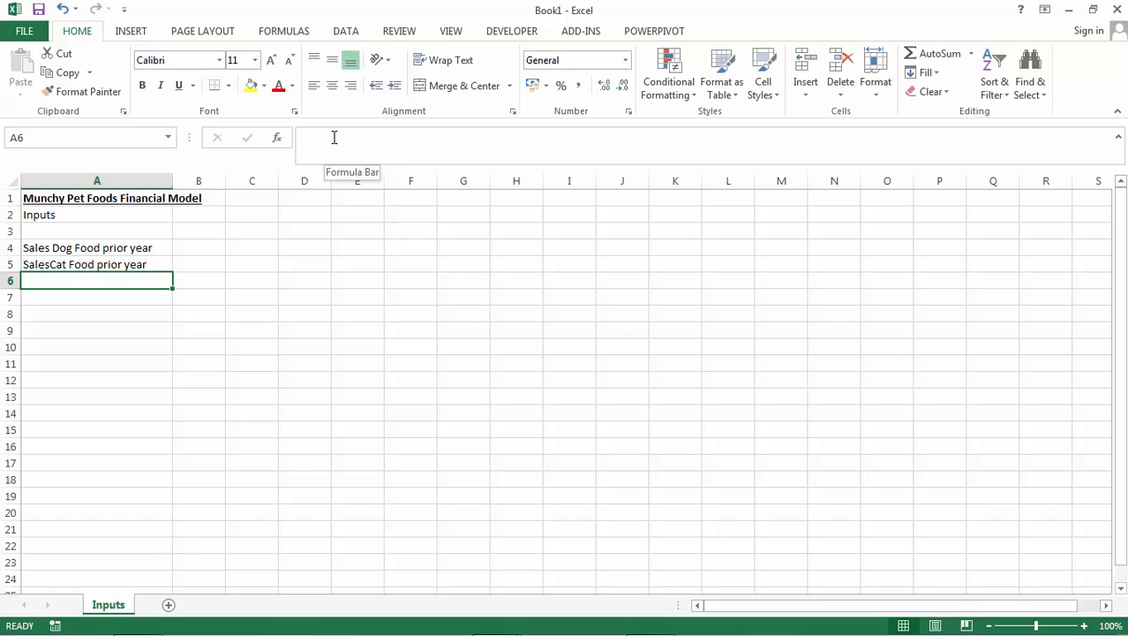
# Enter the heading "Branch A" in cell B2.
pyautogui.press('Up')
pyautogui.press('Up')
pyautogui.press('Up')
pyautogui.press('Up')
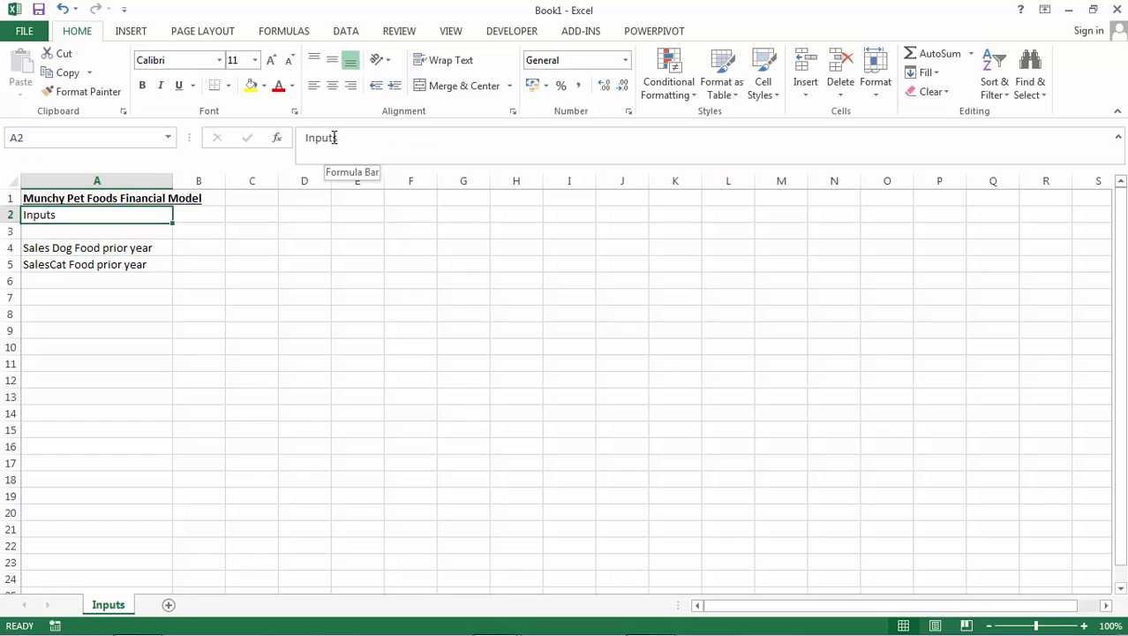
pyautogui.press('Right')
pyautogui.write('Branch A')
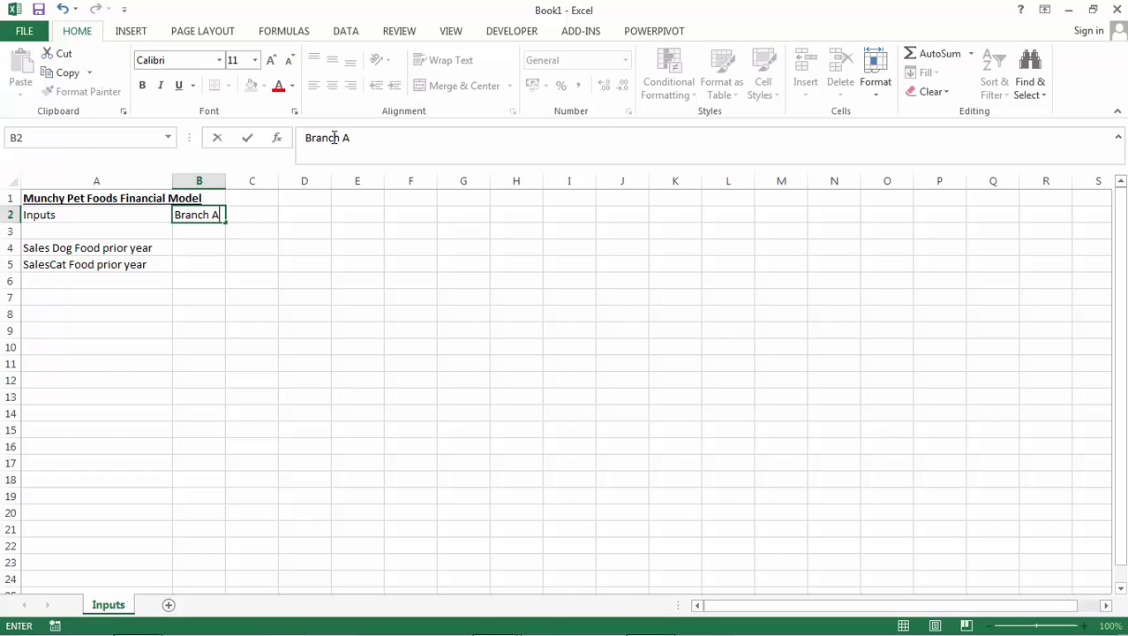
pyautogui.press('Return')
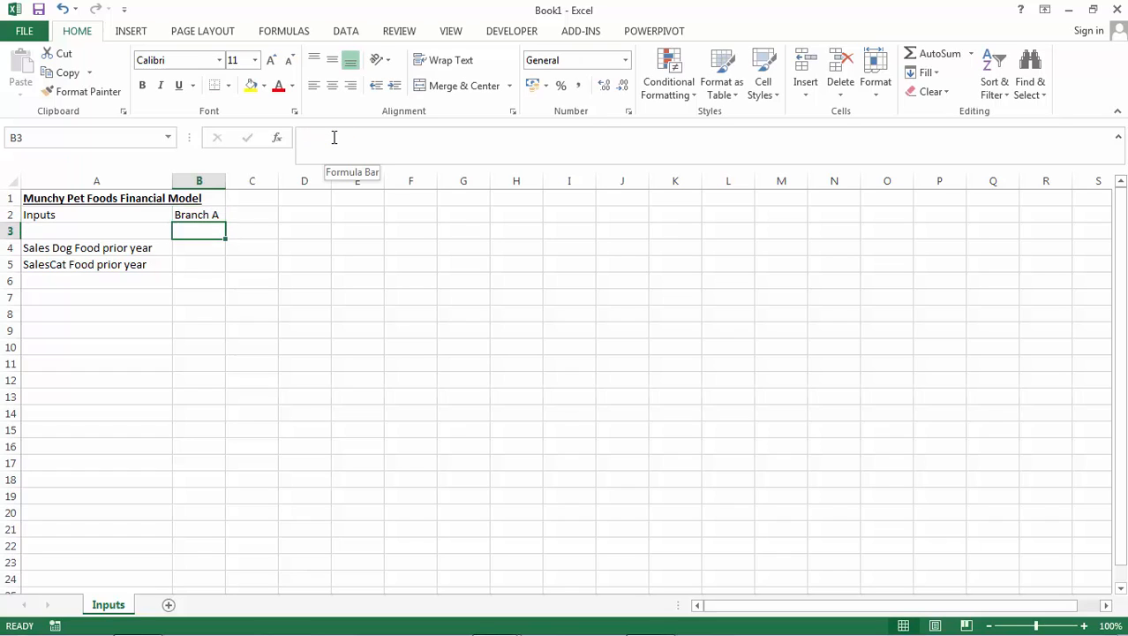
# Enter the column headings "Prior year" in cell B3 and "Year 1" in cell C3.
pyautogui.write('Prior year')
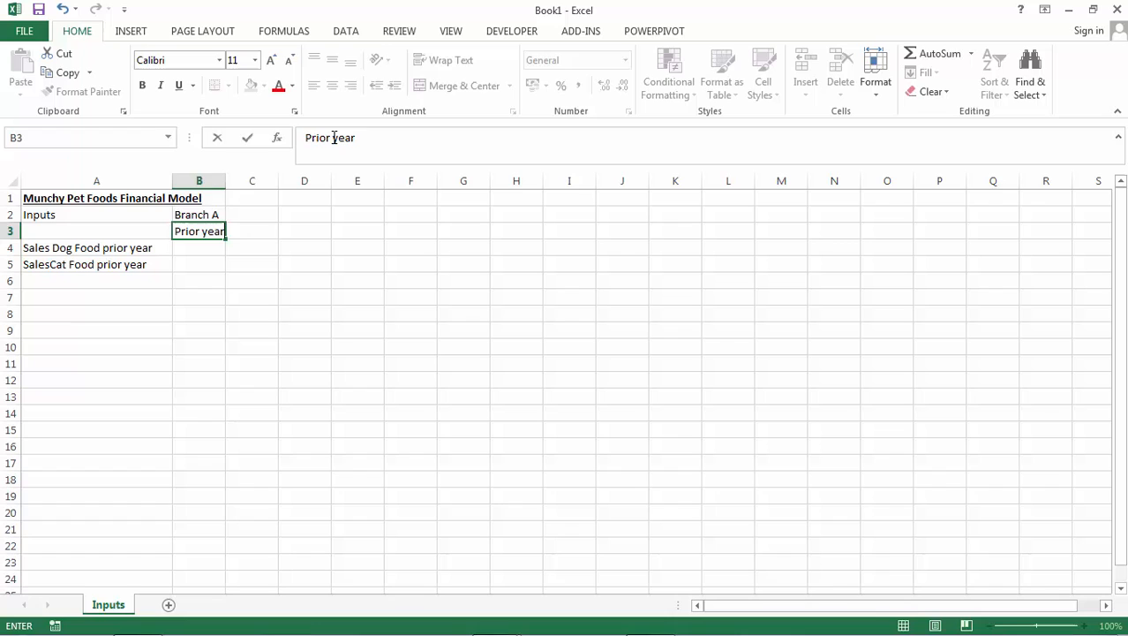
pyautogui.press('Tab')
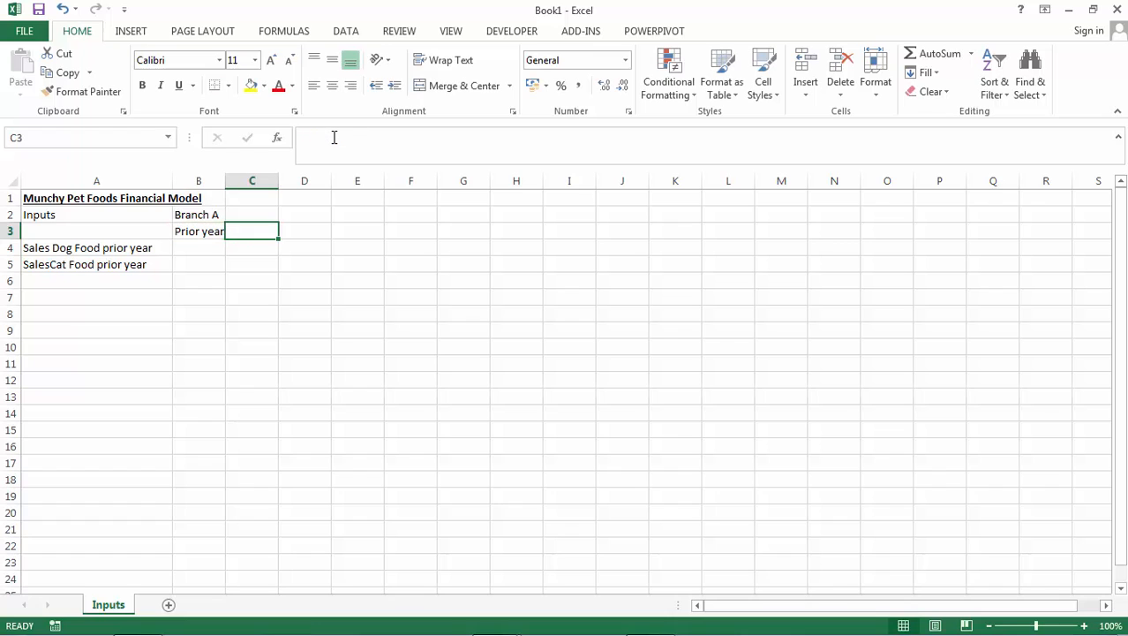
pyautogui.write('Year 1')
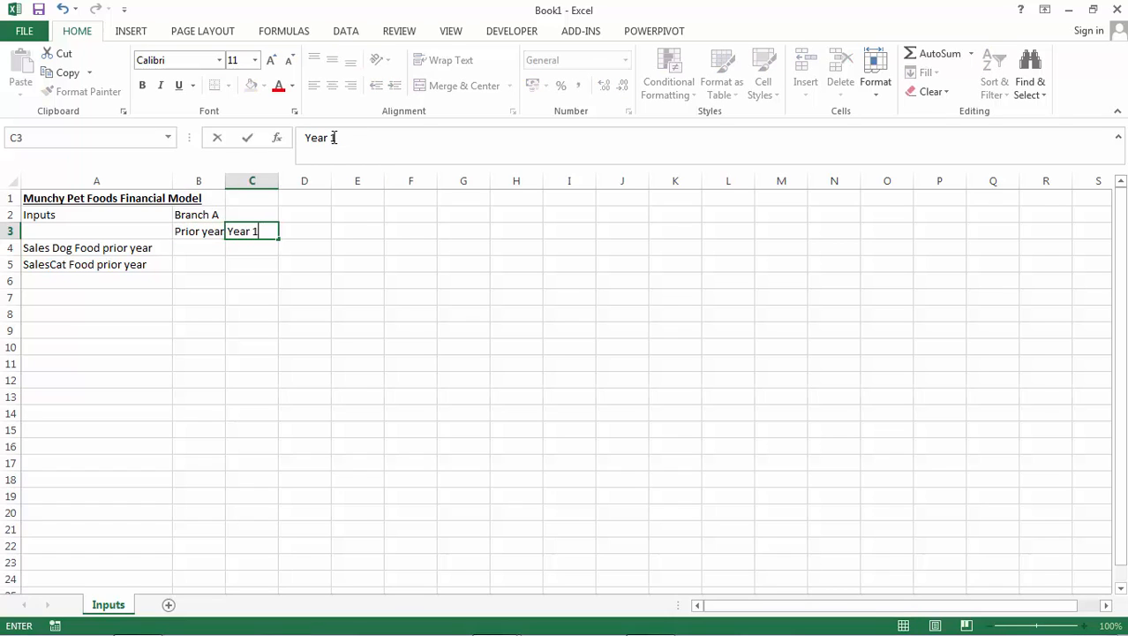
pyautogui.press('Return')
# Copy the Year 1 heading into cell D3 and change the copy to "Year 2".
pyautogui.press('Up')
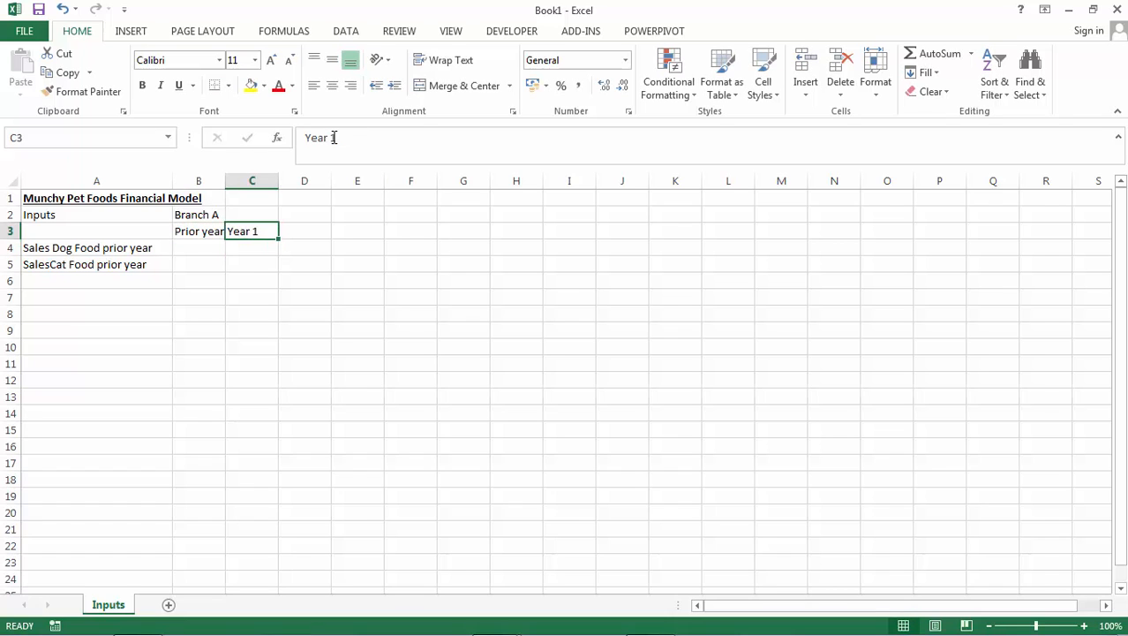
pyautogui.hotkey('ctrl', 'c')
pyautogui.press('Right')
pyautogui.hotkey('ctrl', 'v')
pyautogui.press('Escape')
pyautogui.click(334, 137)
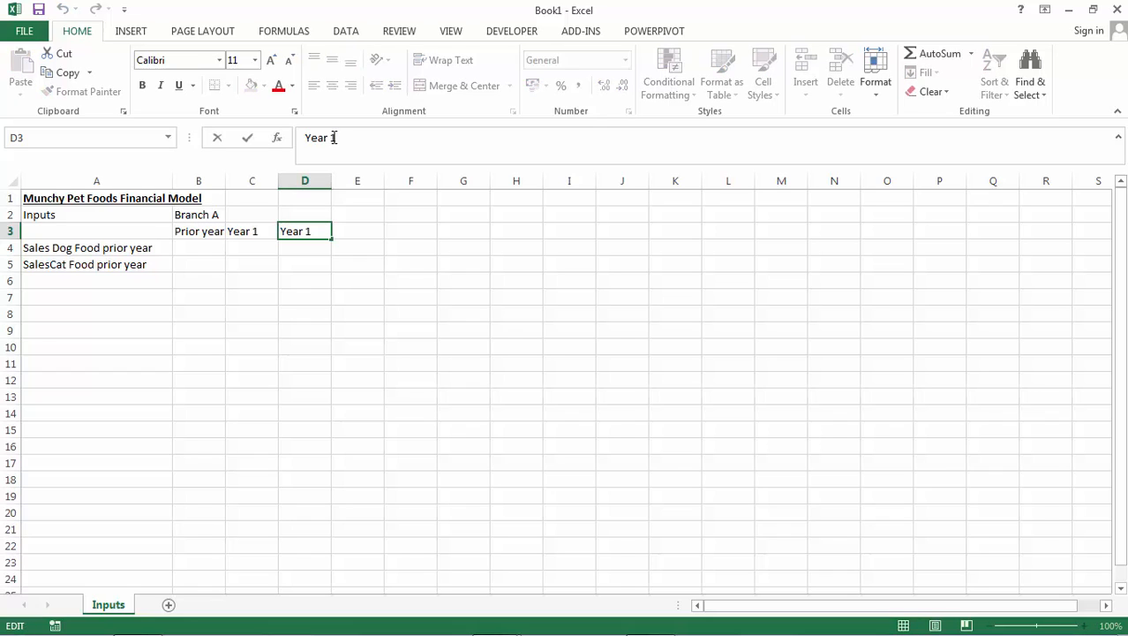
pyautogui.write('2')
pyautogui.press('Return')
# Copy the Year 2 heading into cell E3 and change the copy to "Year 3".
pyautogui.press('Up')
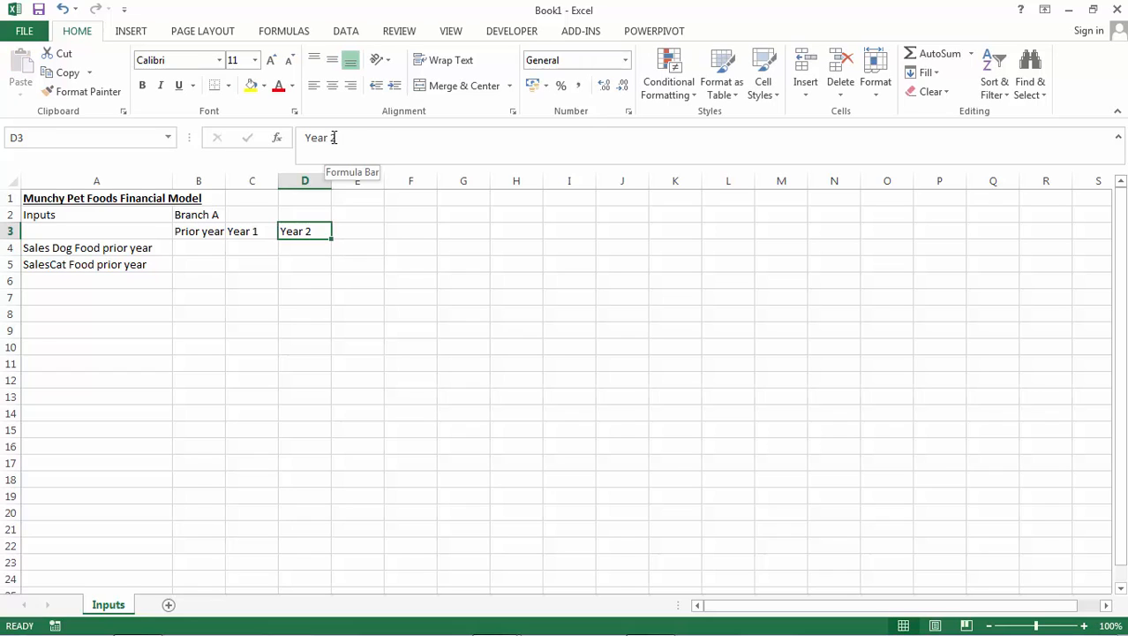
pyautogui.hotkey('ctrl', 'c')
pyautogui.press('Right')
pyautogui.hotkey('ctrl', 'v')
pyautogui.press('Escape')
pyautogui.click(334, 138)
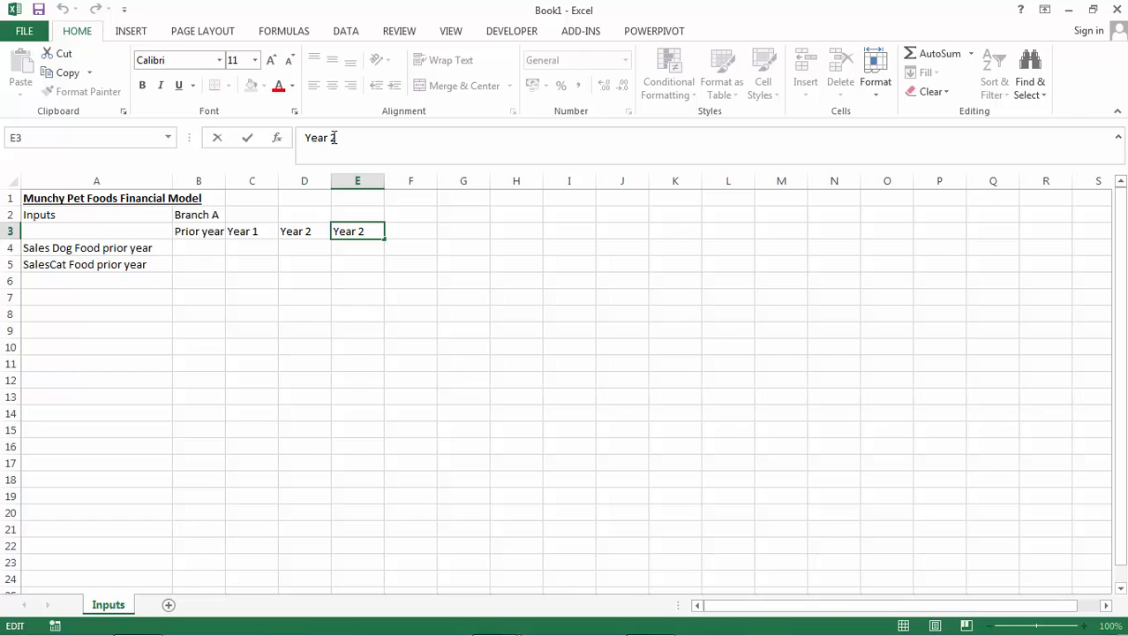
pyautogui.press('BackSpace')
pyautogui.press('Return')
# Merge and center the Branch A heading across cells B2 to E2.
pyautogui.press('Up')
pyautogui.press('Left')
pyautogui.press('Left')
pyautogui.press('Left')
pyautogui.press('Up')
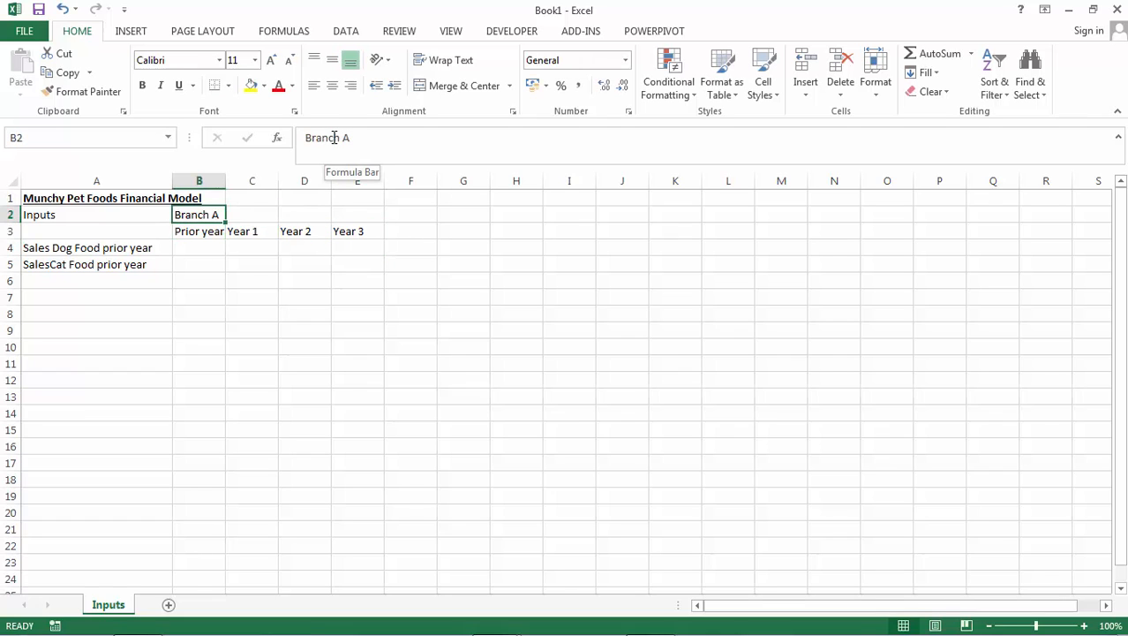
pyautogui.press('Down')
pyautogui.press('Up')
pyautogui.press('Up')
pyautogui.press('Down')
pyautogui.hotkey('shift', 'Right')
pyautogui.hotkey('shift', 'Right')
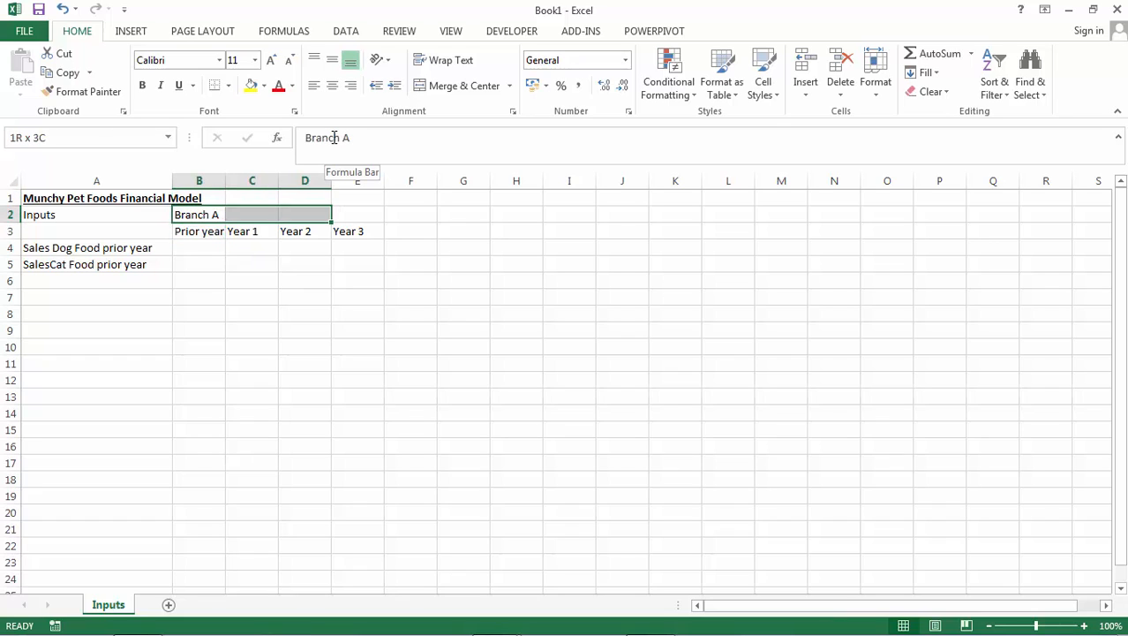
pyautogui.hotkey('shift', 'Right')
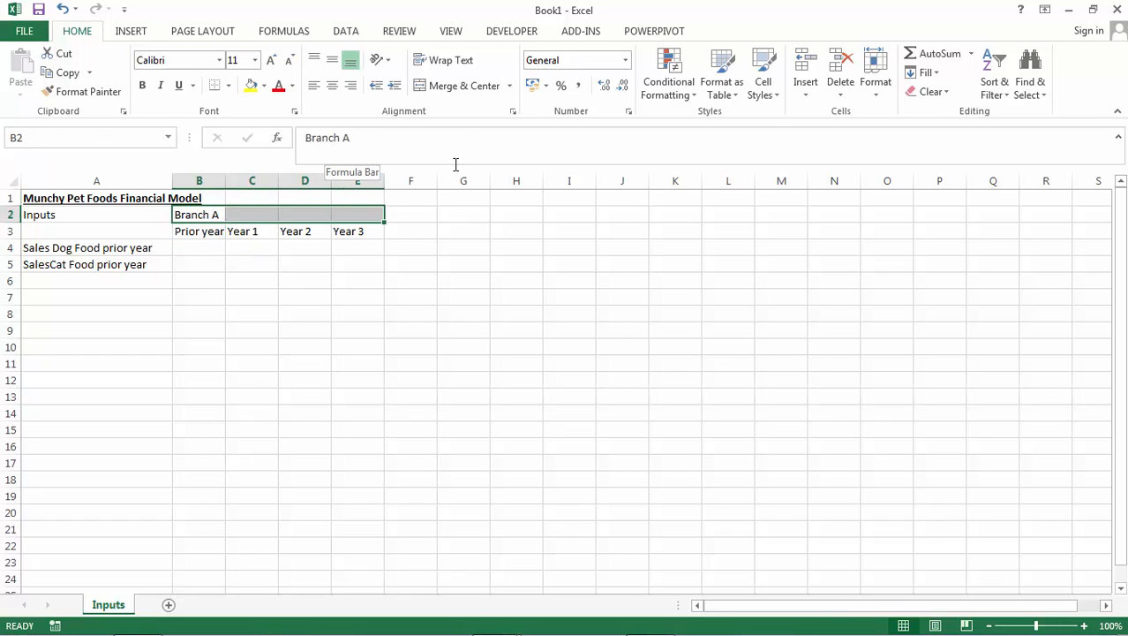
pyautogui.click(461, 89)
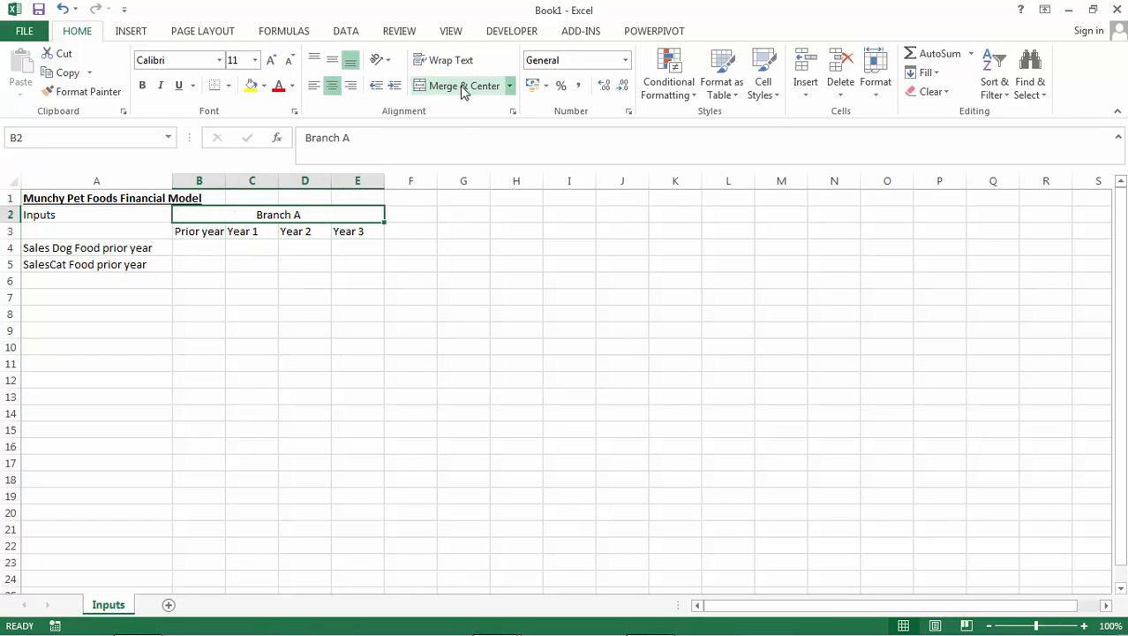
# Apply outside borders to the merged Branch A heading and all borders to the year headings in B3:E3.
pyautogui.click(229, 86)
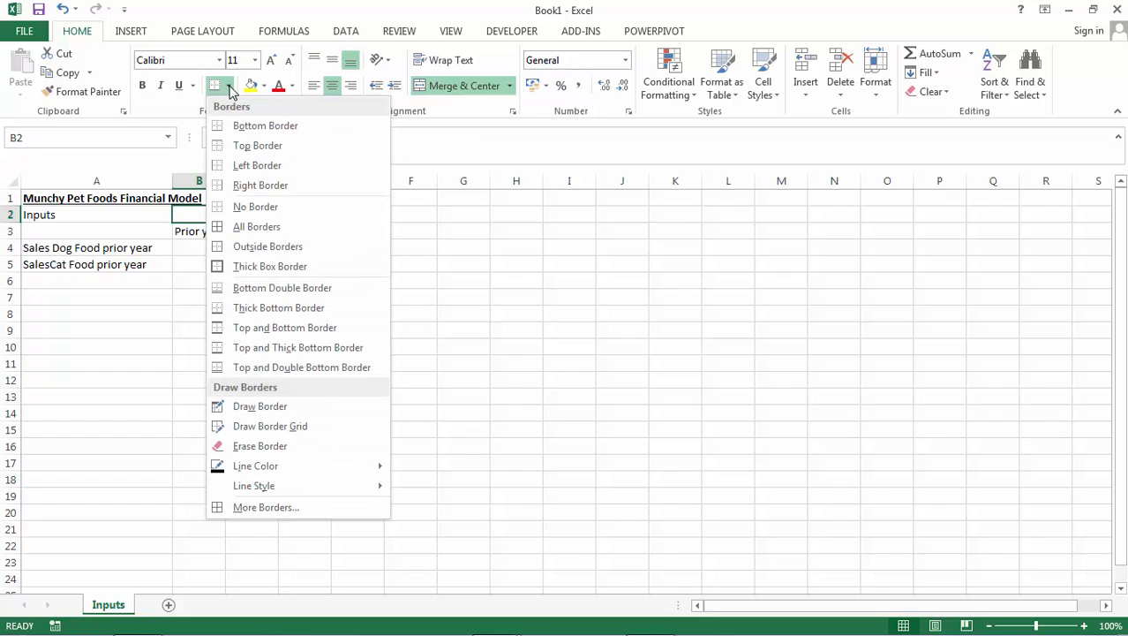
pyautogui.click(240, 255)
pyautogui.moveTo(206, 232); pyautogui.dragTo(364, 230)
pyautogui.click(229, 85)
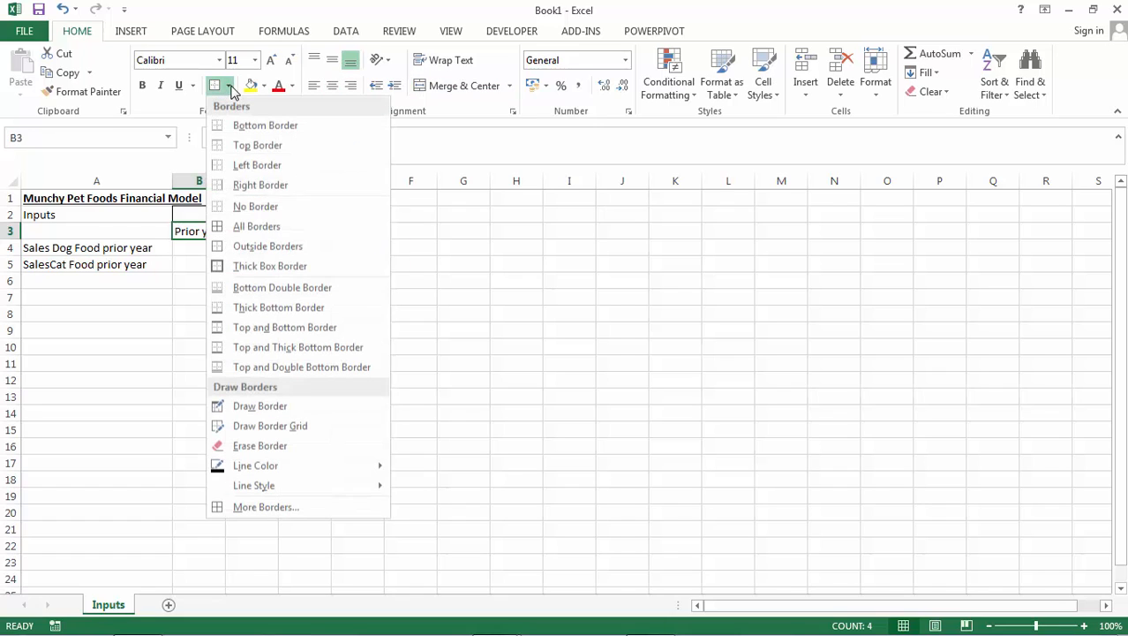
pyautogui.click(239, 226)
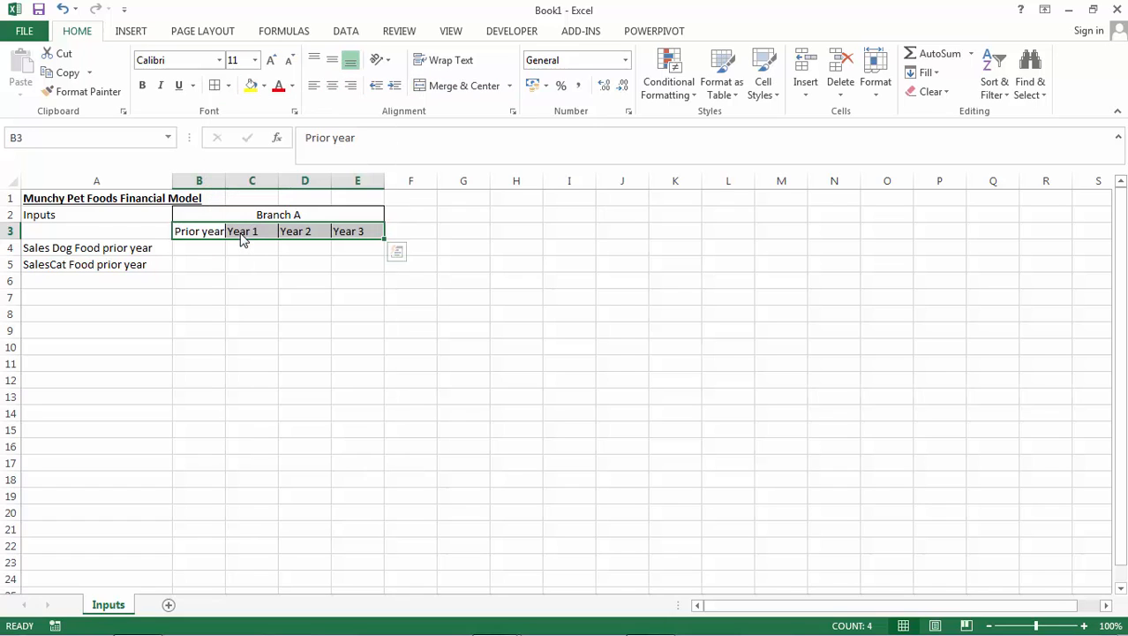
pyautogui.click(241, 288)
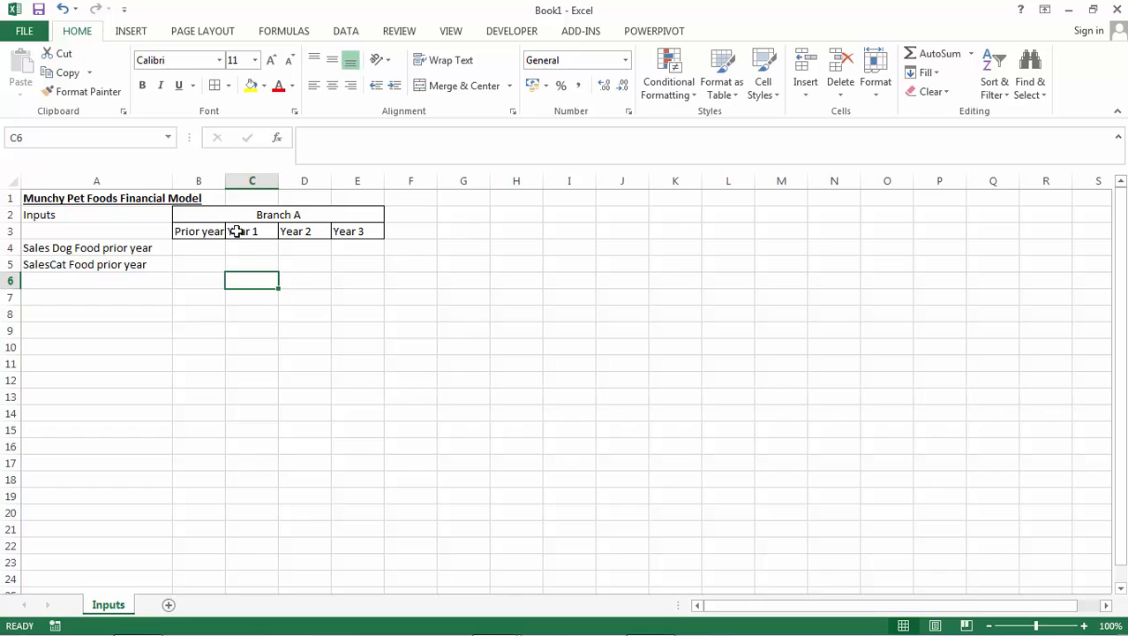
# Copy the Branch A heading block with its year headings from B2:E3 to the cells starting at G2.
pyautogui.moveTo(194, 212); pyautogui.dragTo(200, 232)
pyautogui.hotkey('ctrl', 'c')
pyautogui.press('Right')
pyautogui.press('Right')
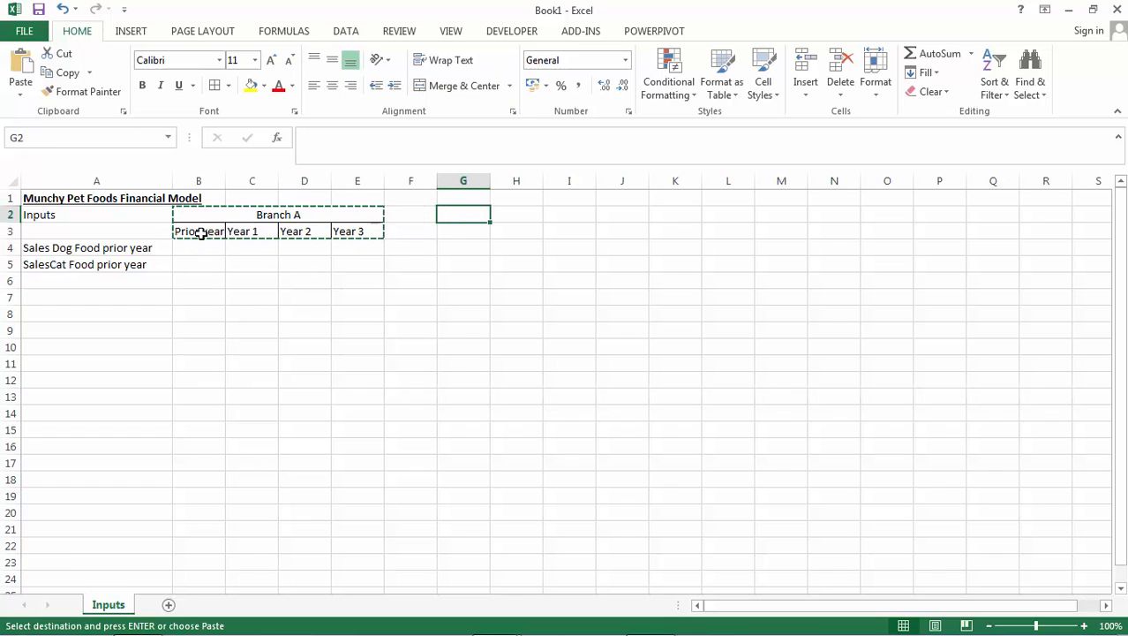
pyautogui.press('Return')
# Change the copied branch heading in G2 to "Branch B".
pyautogui.click(475, 215)
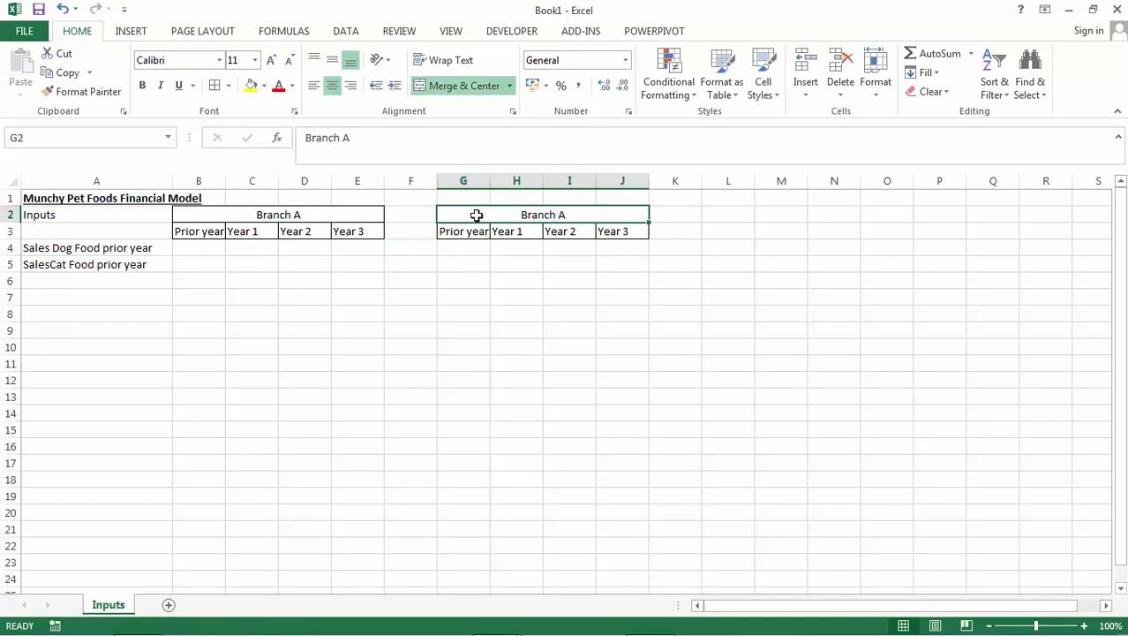
pyautogui.click(432, 143)
pyautogui.press('BackSpace')
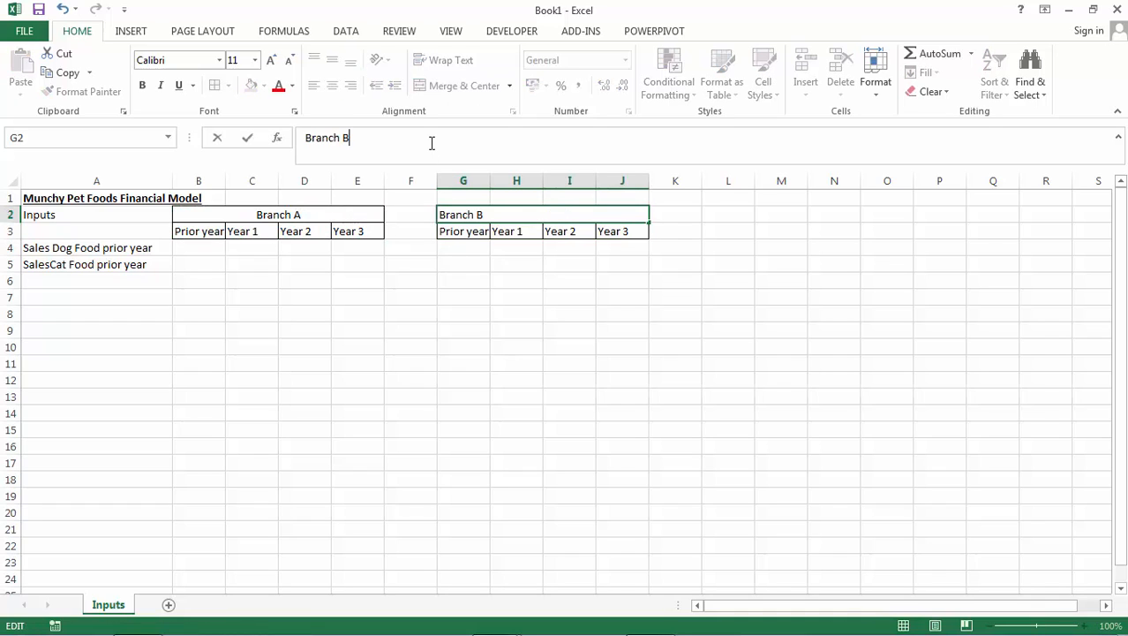
pyautogui.write('B')
pyautogui.press('Return')
# Copy Branch A's 2012 dog food sales from the Summary sheet of "Data table with ratios part 2" into B4 of Book1 as values only.
pyautogui.press('Down')
pyautogui.press('Down')
pyautogui.press('Left')
pyautogui.press('Left')
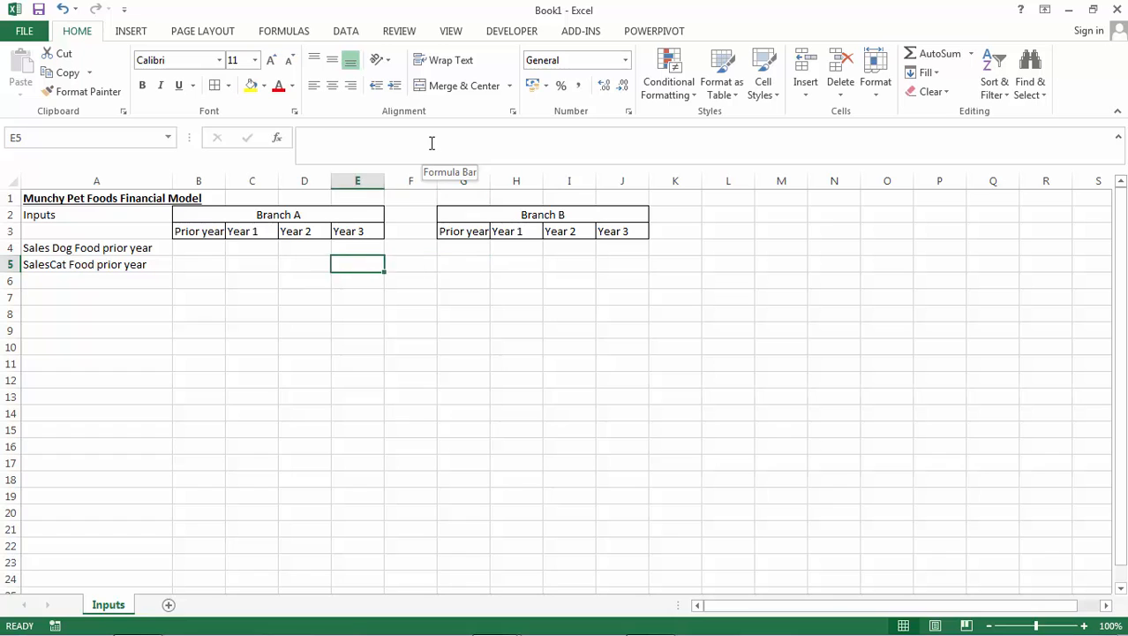
pyautogui.press('Left')
pyautogui.press('Left')
pyautogui.press('Left')
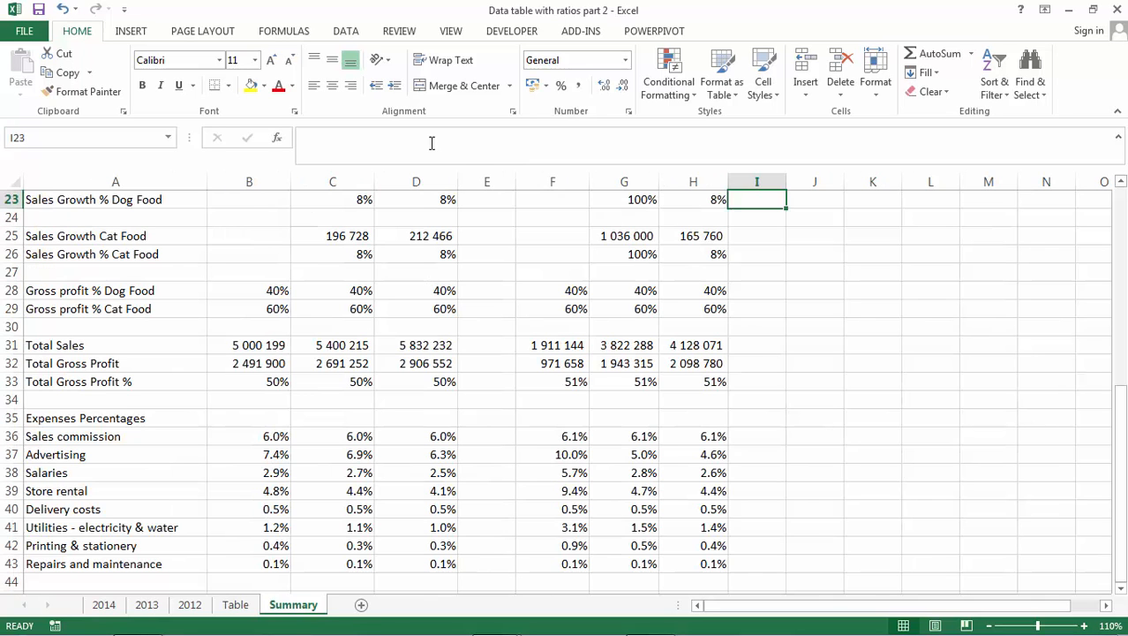
pyautogui.press('Up')
pyautogui.press('Up')
pyautogui.press('Up')
pyautogui.press('Up')
pyautogui.press('Up')
pyautogui.press('Up')
pyautogui.press('Up')
pyautogui.press('Up')
pyautogui.press('Up')
pyautogui.press('Up')
pyautogui.press('Up')
pyautogui.press('Up')
pyautogui.press('Up')
pyautogui.press('Up')
pyautogui.press('Up')
pyautogui.press('Up')
pyautogui.press('Up')
pyautogui.press('Up')
pyautogui.press('Up')
pyautogui.press('Up')
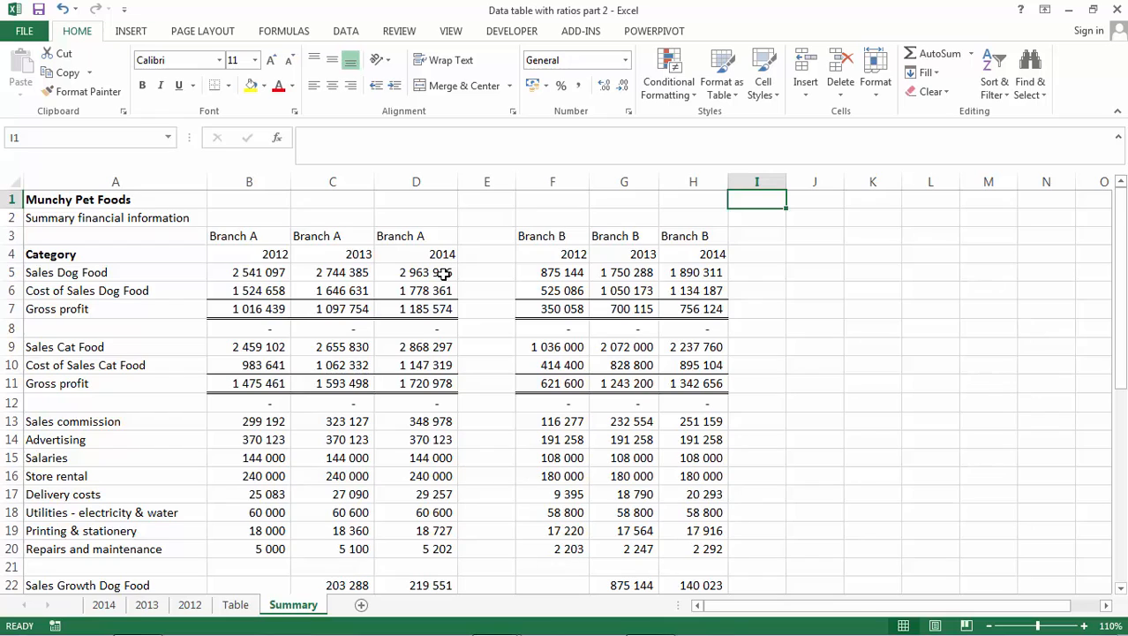
pyautogui.click(264, 274)
pyautogui.hotkey('ctrl', 'c')
pyautogui.hotkey('ctrl', 'Tab')
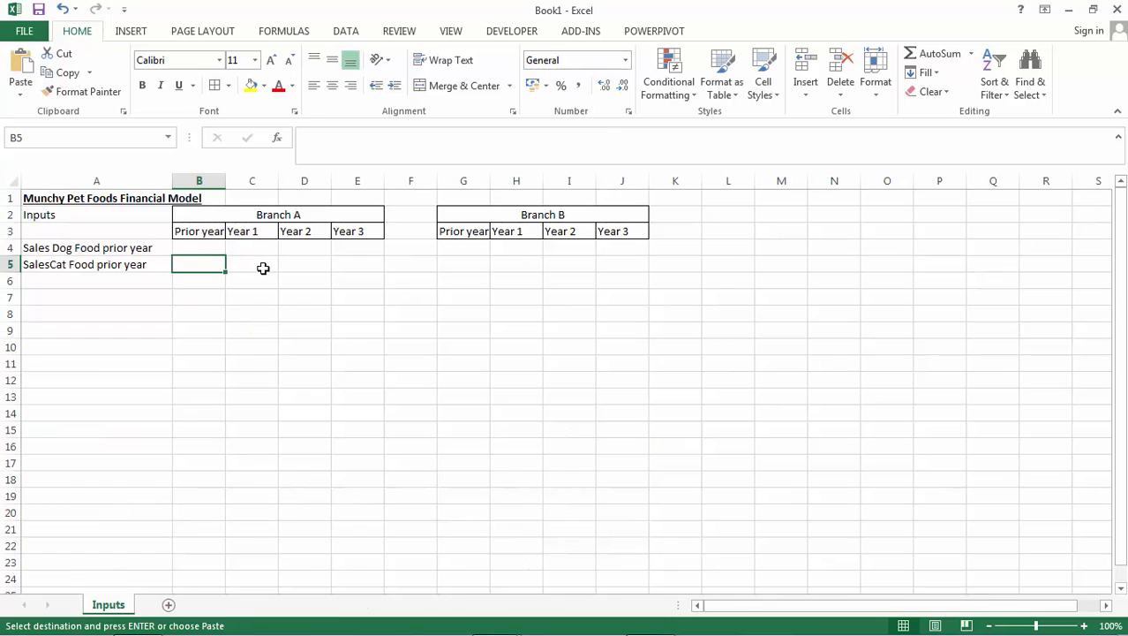
pyautogui.press('Up')
pyautogui.hotkey('ctrl', 'alt', 'v')
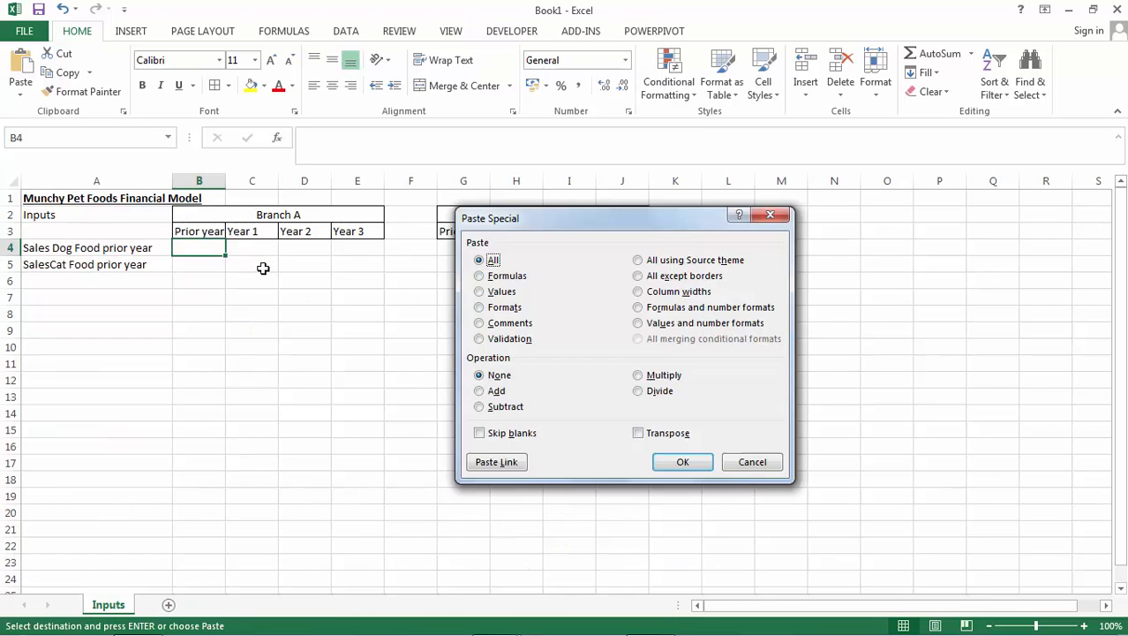
pyautogui.press('Escape')
# Copy Branch A's 2012 cat food sales from the Summary sheet into B5 of the Inputs sheet as values only.
pyautogui.hotkey('ctrl', 'Tab')
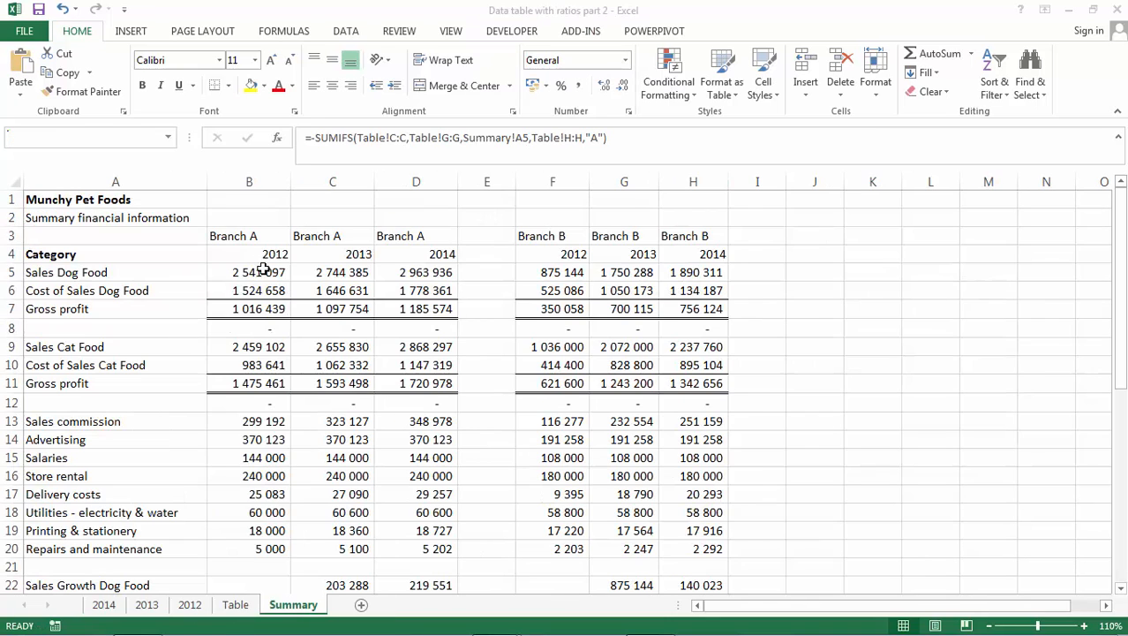
pyautogui.click(256, 349)
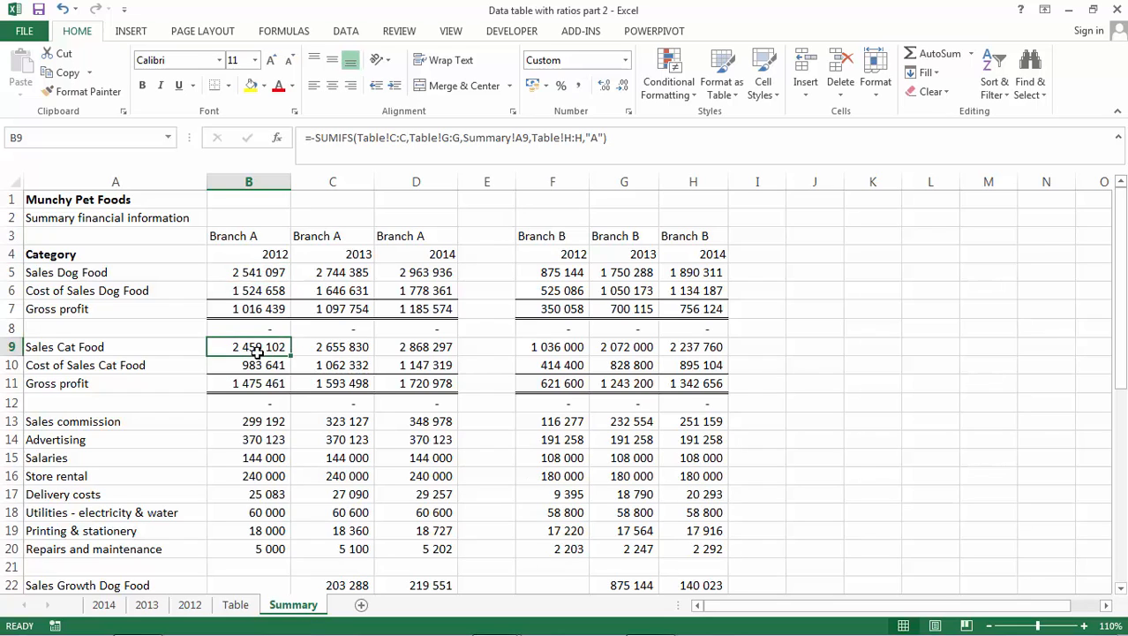
pyautogui.hotkey('ctrl', 'c')
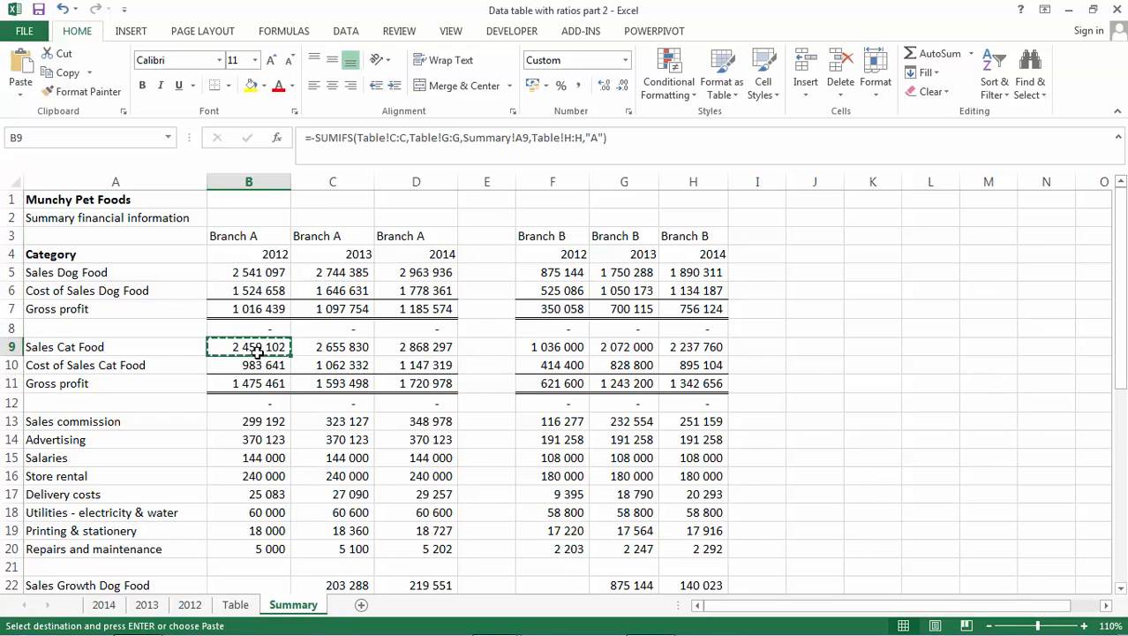
pyautogui.hotkey('ctrl', 'Tab')
pyautogui.press('Down')
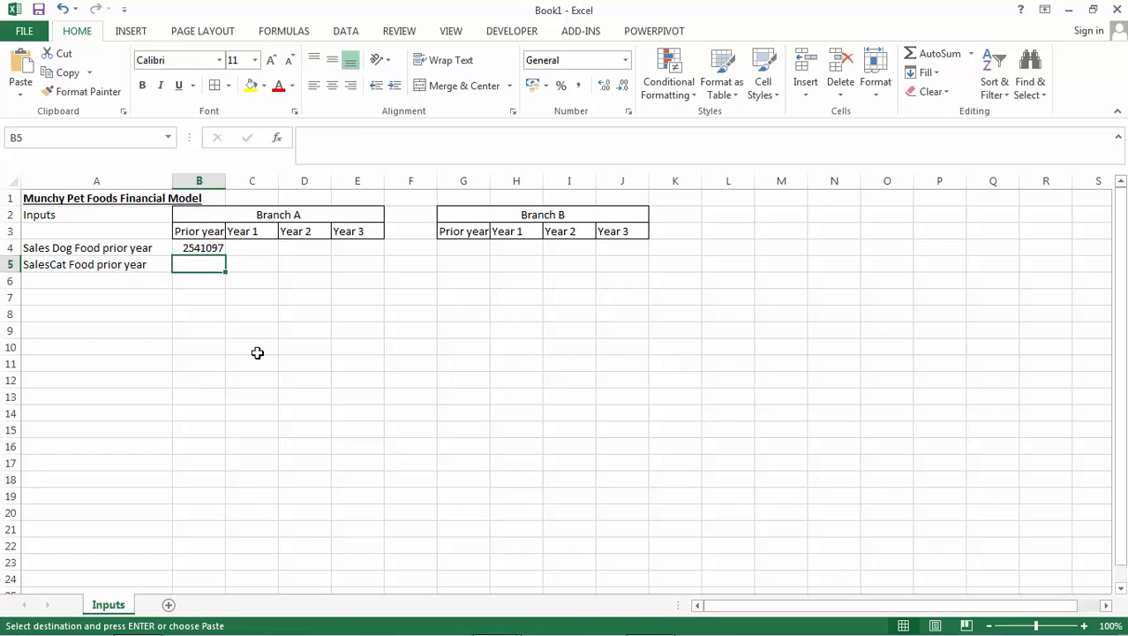
pyautogui.hotkey('ctrl', 'alt', 'v')
pyautogui.press('v')
pyautogui.press('Return')
pyautogui.press('Escape')
pyautogui.press('Down')
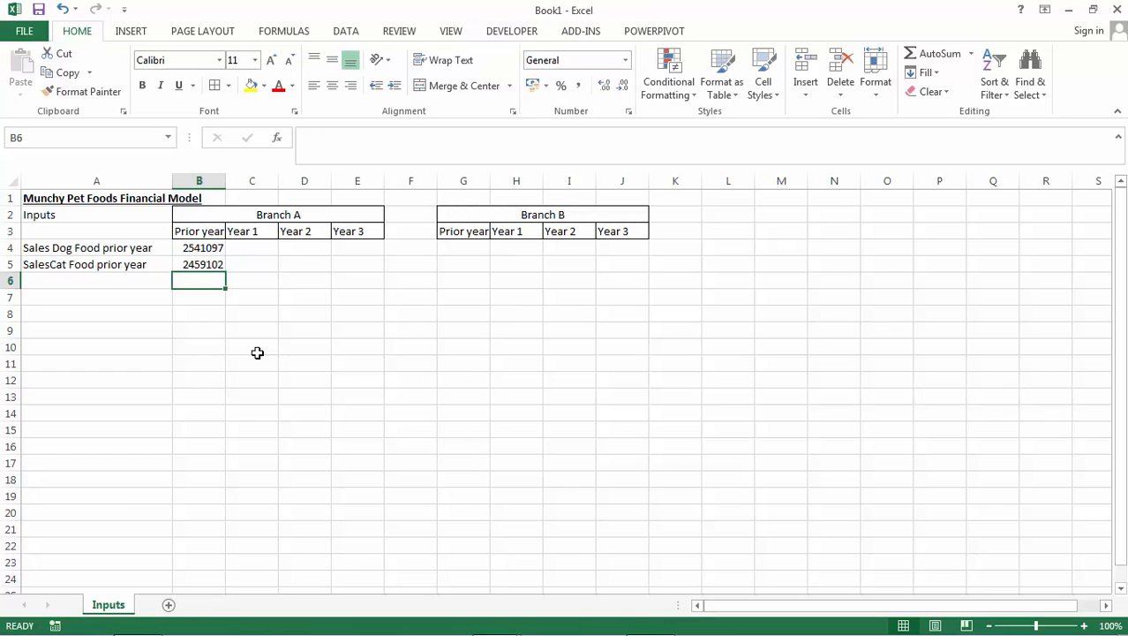
# Try to copy Branch B's 2012 dog food sales from the Summary sheet into G4 of the Inputs sheet with a regular paste.
pyautogui.hotkey('ctrl', 'Tab')
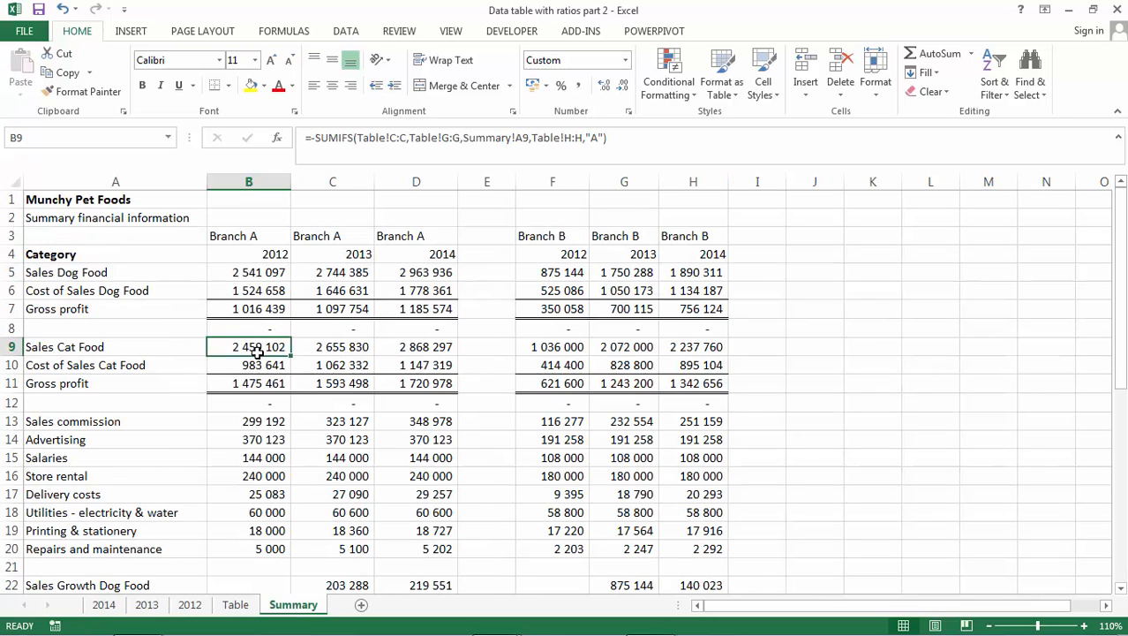
pyautogui.click(549, 267)
pyautogui.hotkey('ctrl', 'c')
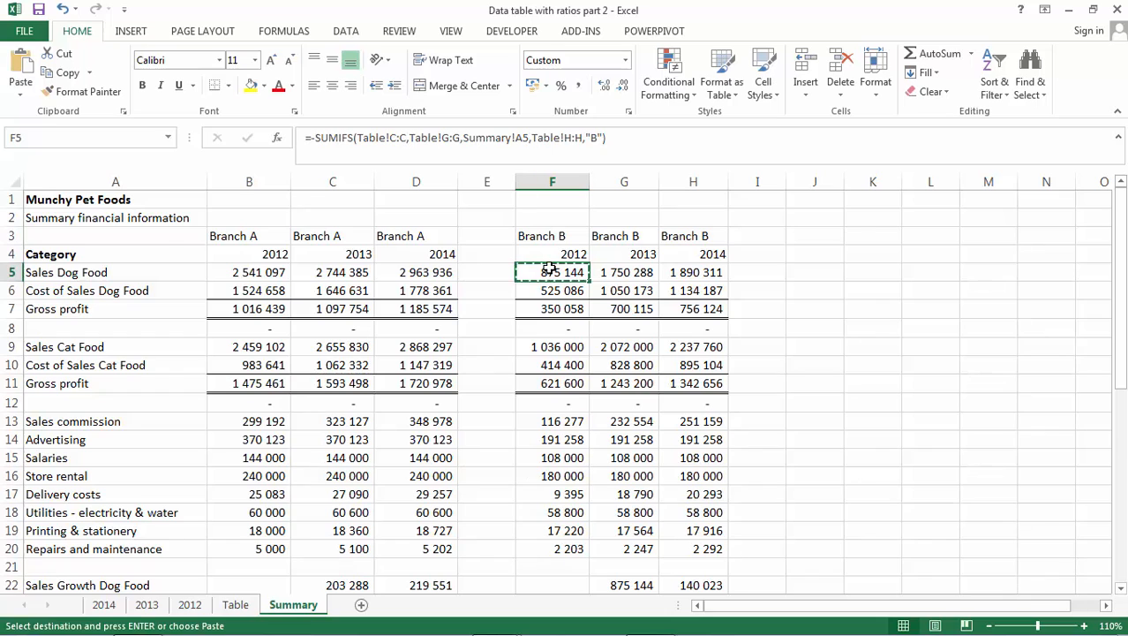
pyautogui.hotkey('ctrl', 'Tab')
pyautogui.press('Up')
pyautogui.press('Up')
pyautogui.press('Up')
pyautogui.press('Right')
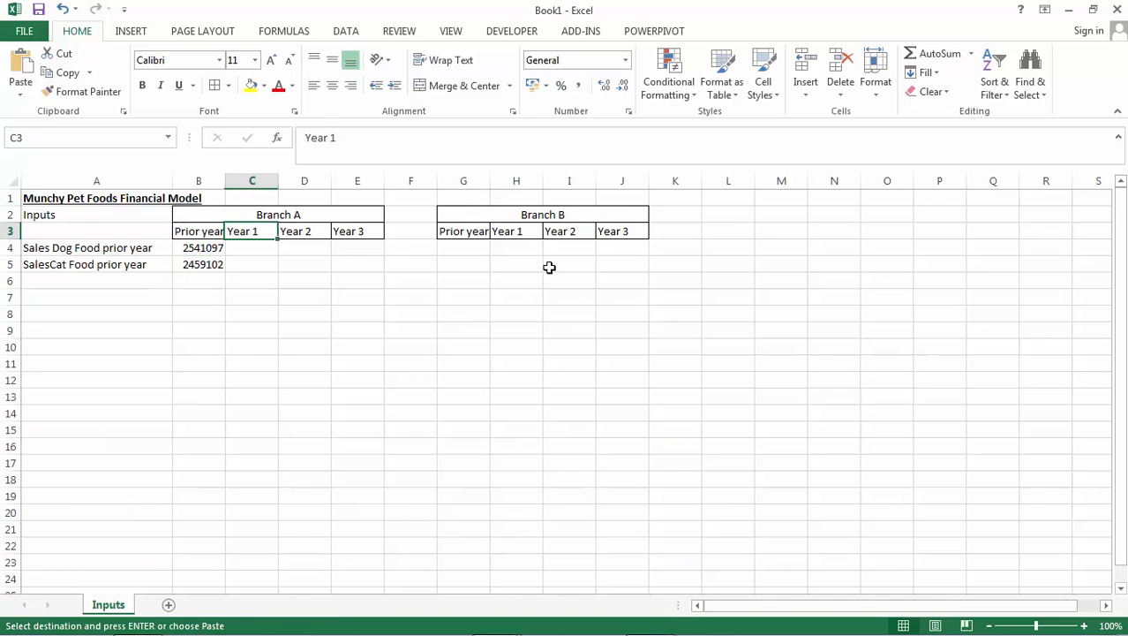
pyautogui.press('Right')
pyautogui.press('Right')
pyautogui.press('Right')
pyautogui.press('Right')
pyautogui.press('Down')
pyautogui.press('Return')
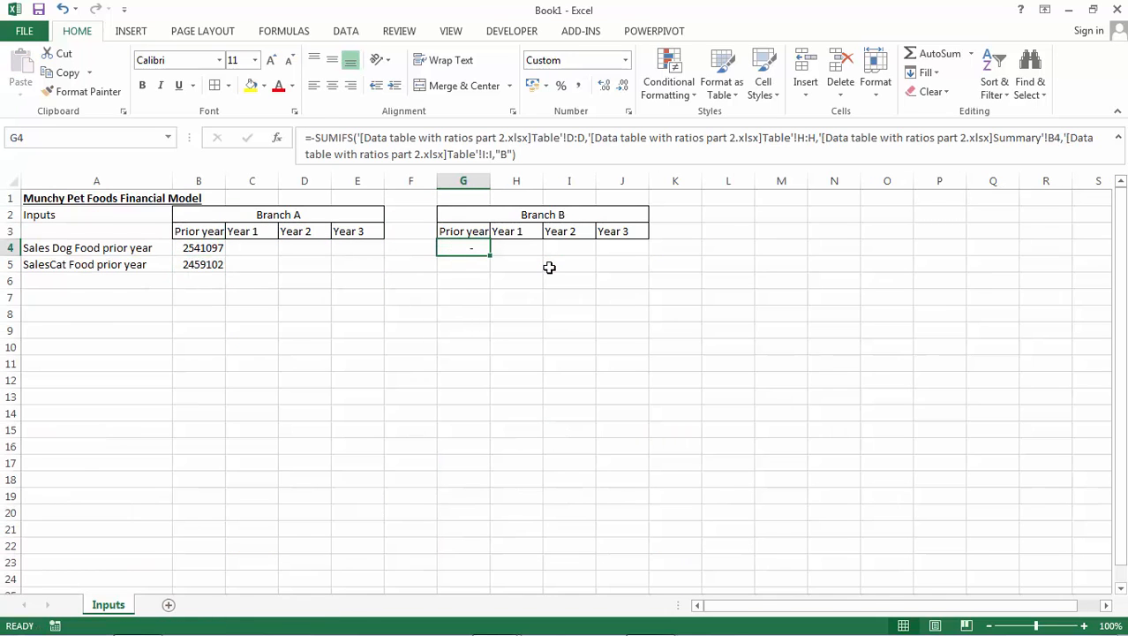
# Copy Branch B's 2014 dog food sales from the Summary sheet into G4 as values only and autofit column G.
pyautogui.hotkey('ctrl', 'Tab')
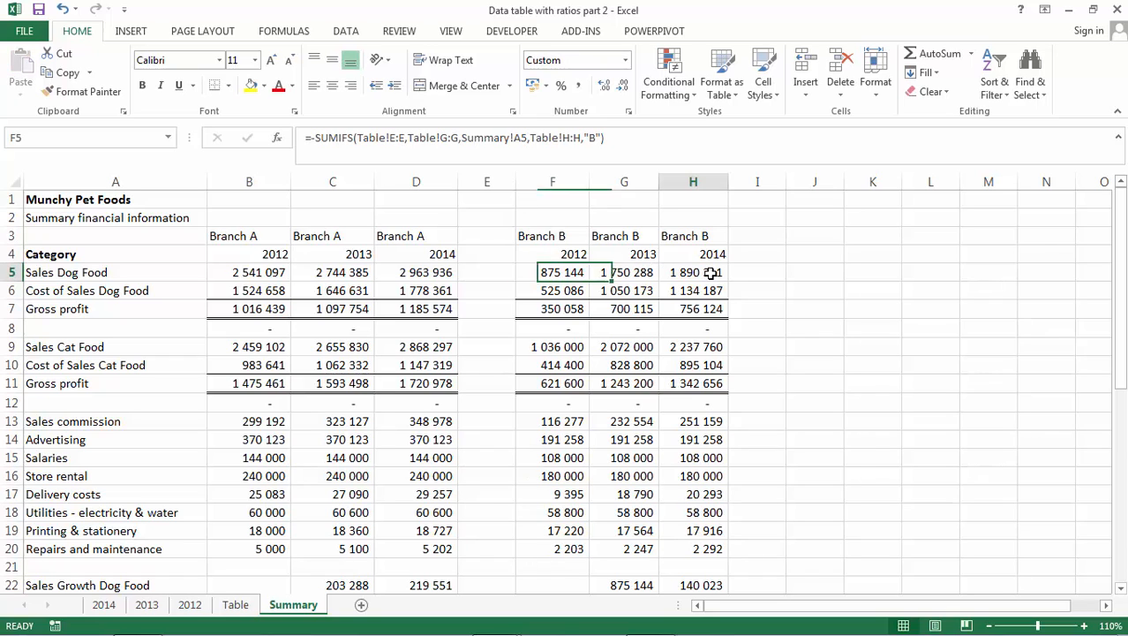
pyautogui.click(711, 273)
pyautogui.hotkey('ctrl', 'c')
pyautogui.hotkey('ctrl', 'Tab')
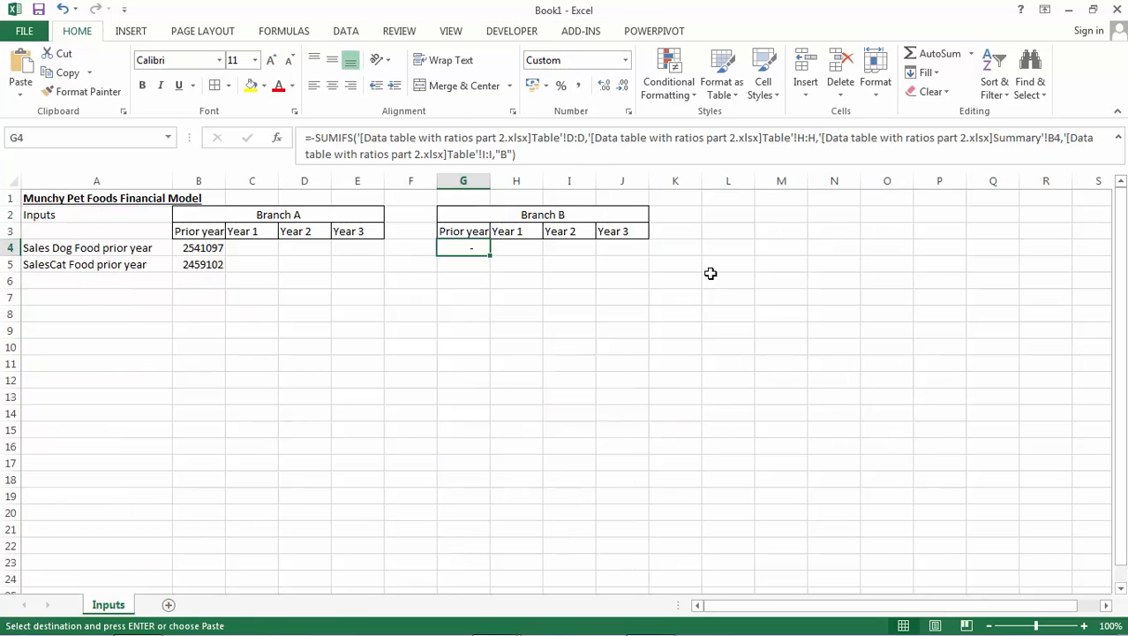
pyautogui.hotkey('alt', 'e')
pyautogui.press('s')
pyautogui.press('v')
pyautogui.press('Return')
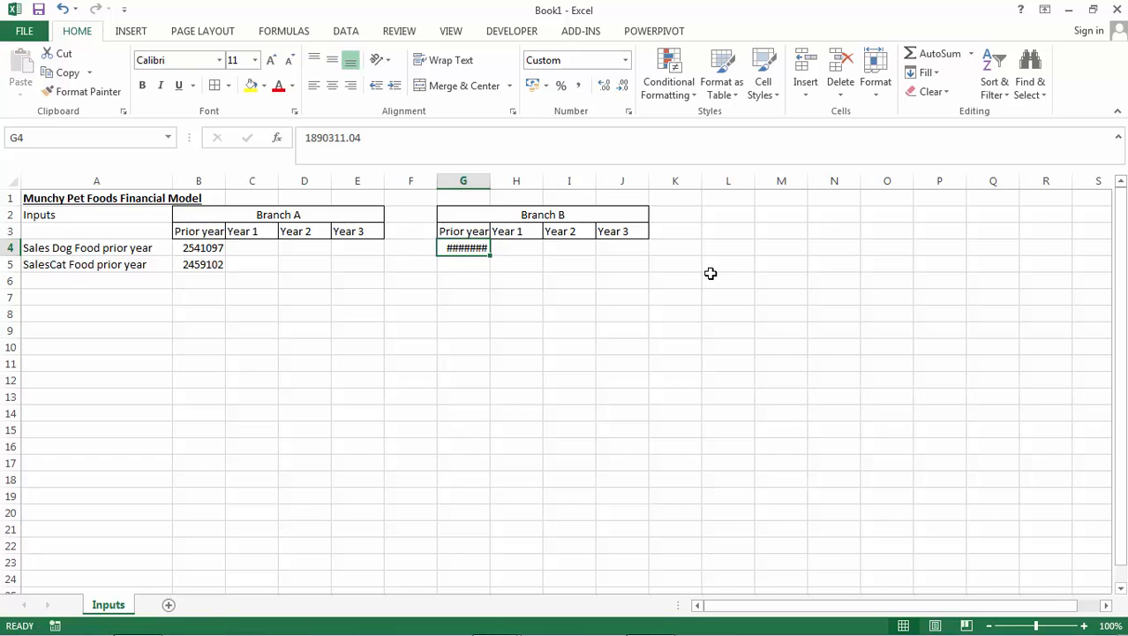
pyautogui.doubleClick(491, 181)
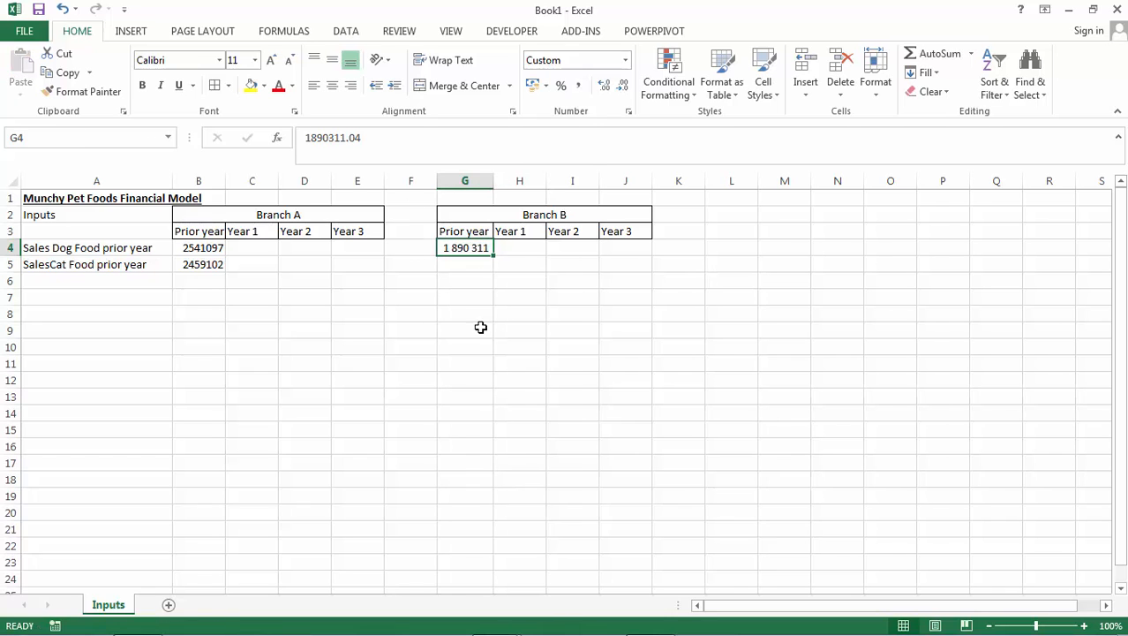
# Copy Branch B's 2014 cat food sales from the Summary sheet into G5 as values only, formatted with thousands separators and no decimals.
pyautogui.hotkey('alt', 'Tab')
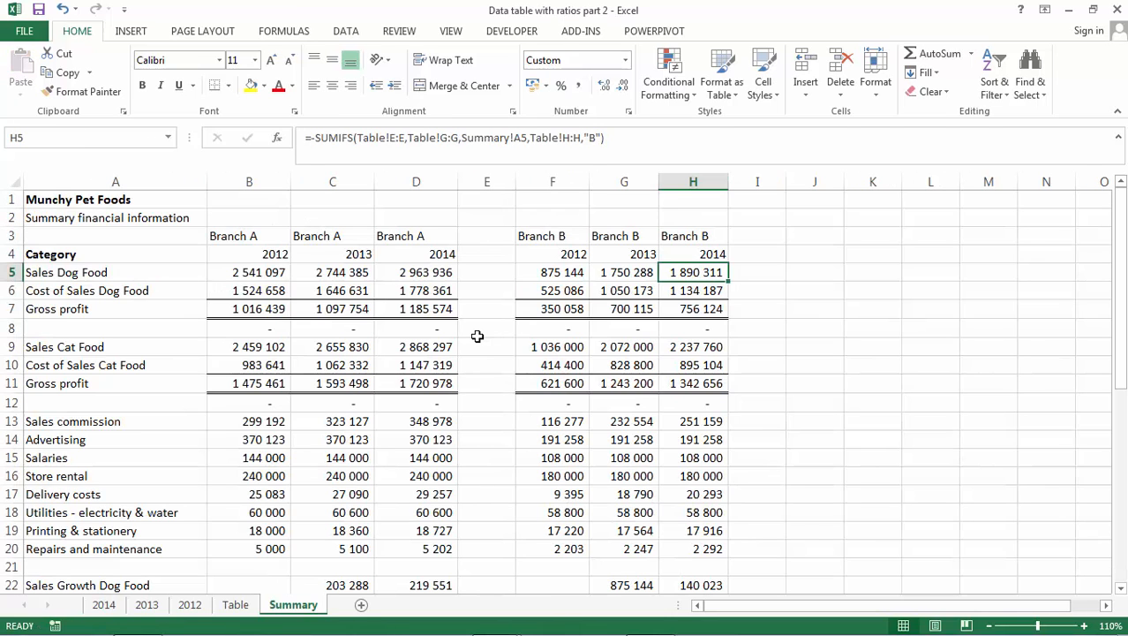
pyautogui.click(699, 342)
pyautogui.hotkey('ctrl', 'c')
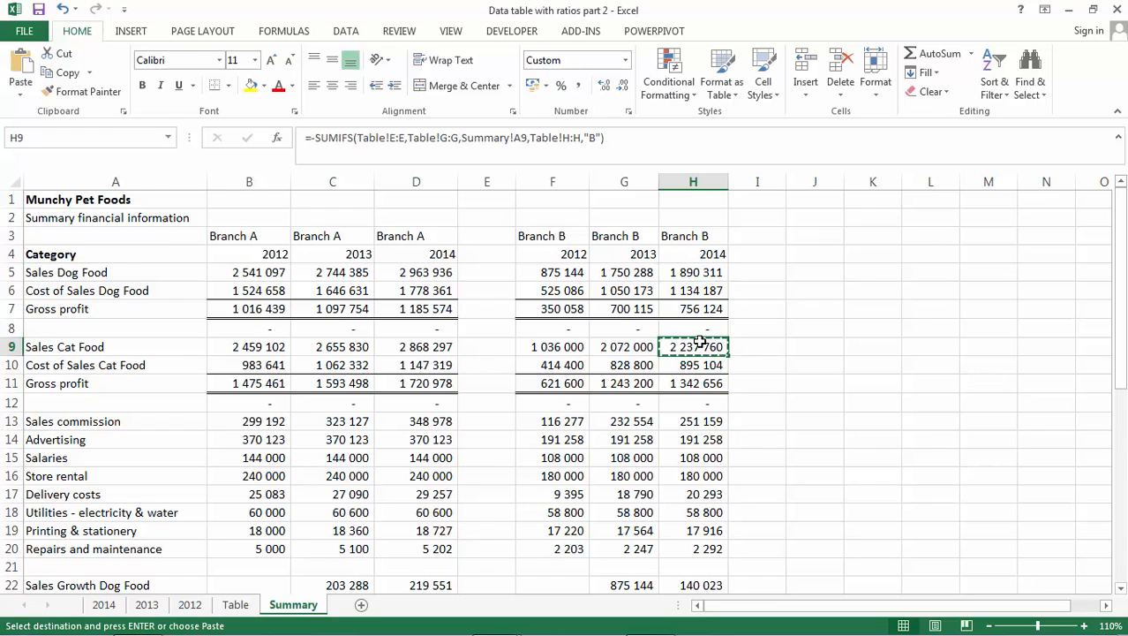
pyautogui.hotkey('alt', 'Tab')
pyautogui.click(481, 263)
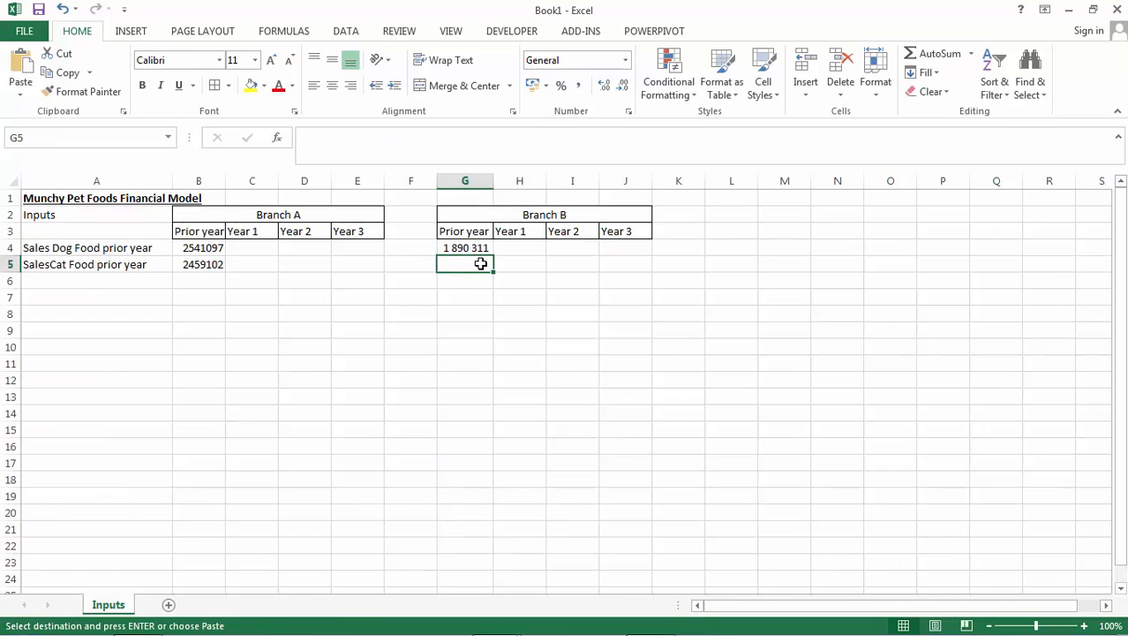
pyautogui.hotkey('alt', 'e')
pyautogui.press('s')
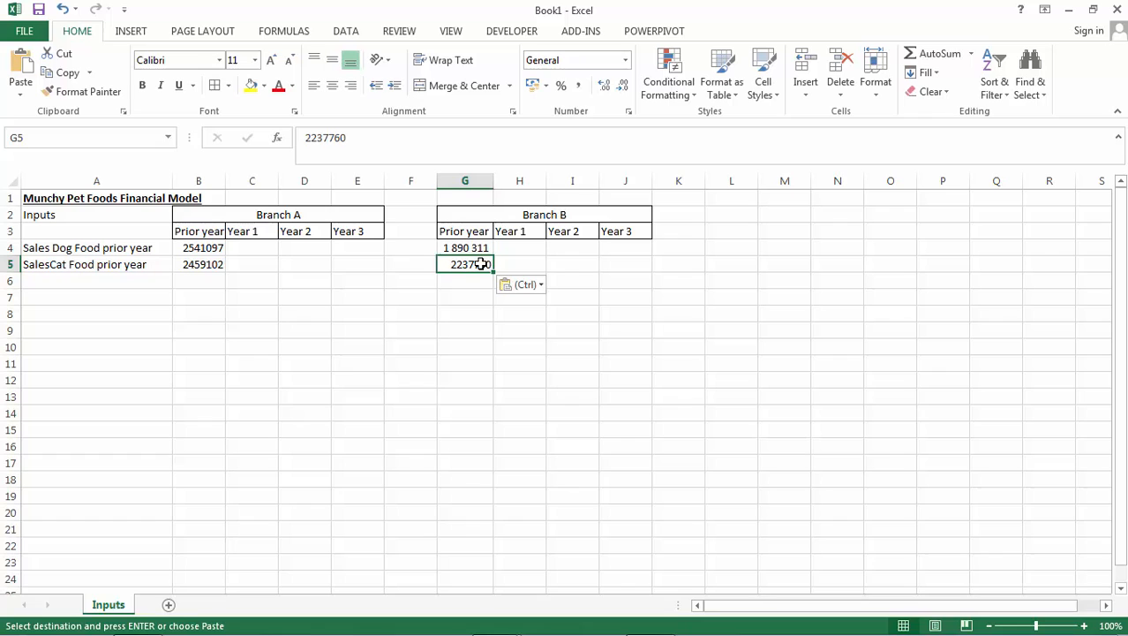
pyautogui.click(578, 86)
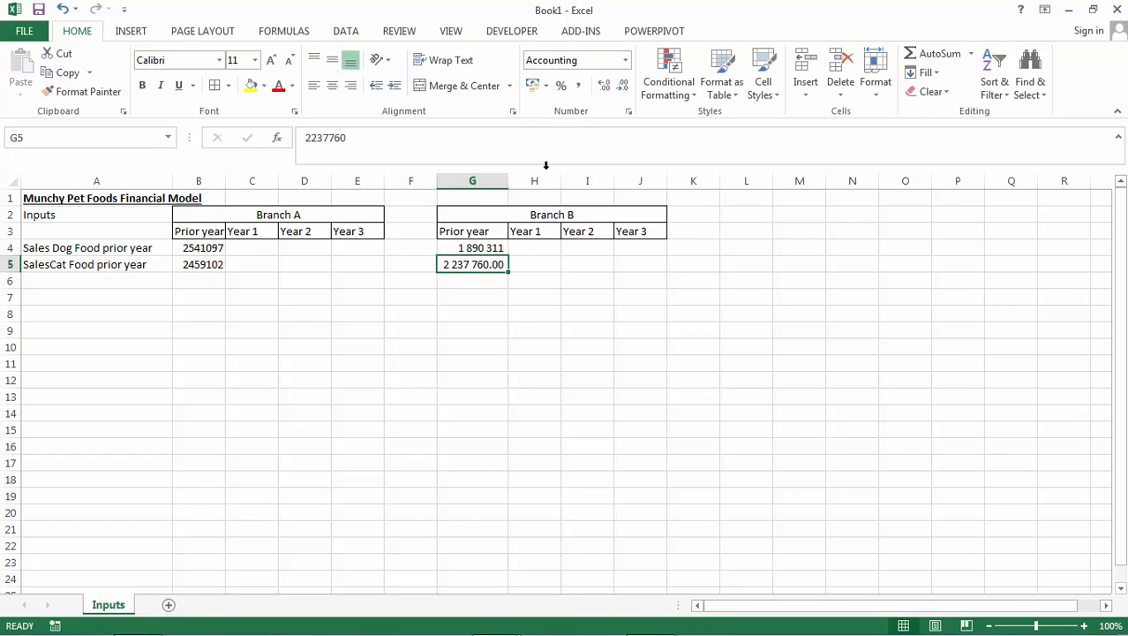
pyautogui.doubleClick(623, 86)
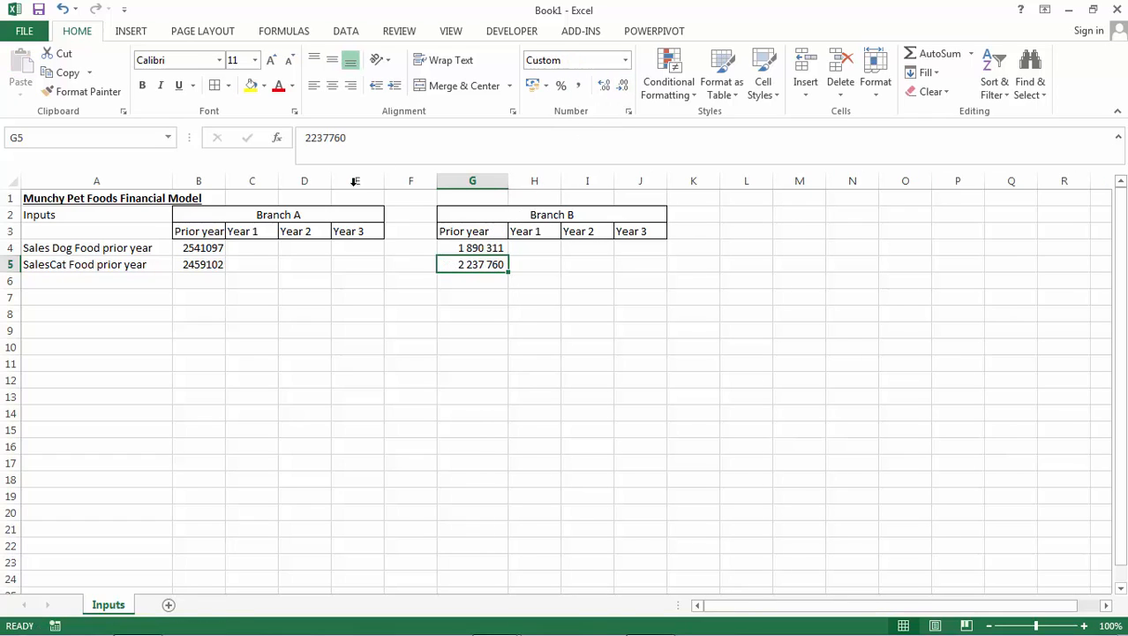
# Replace Branch A's prior-year sales with 2963936 for dog food in B4 and 2868297 for cat food in B5.
pyautogui.click(205, 250)
pyautogui.write('29')
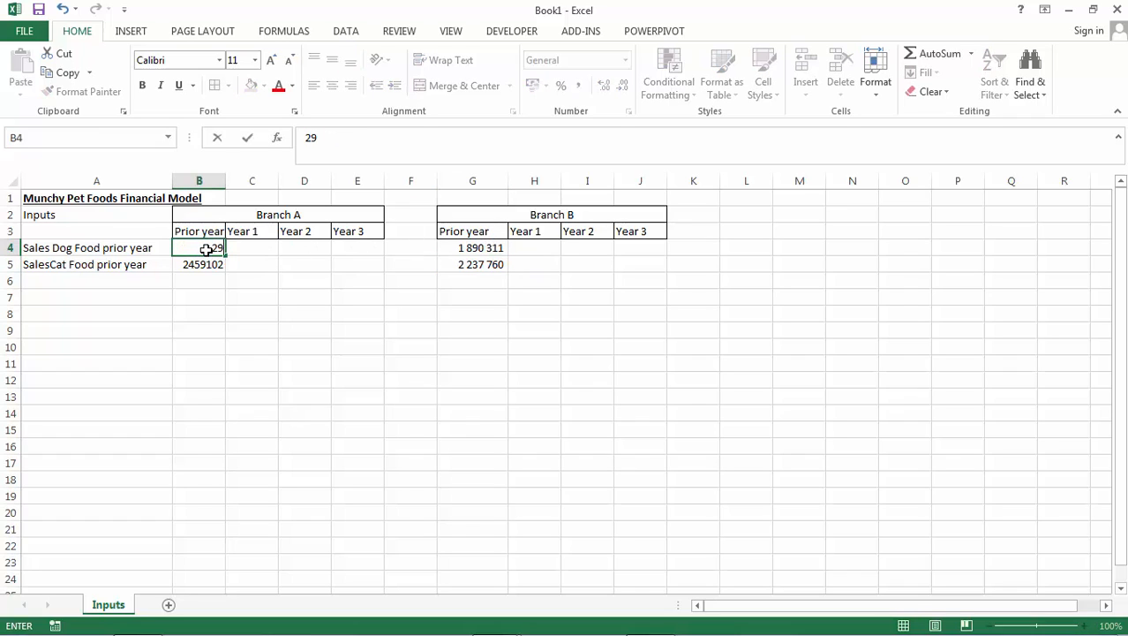
pyautogui.write('63936')
pyautogui.press('Return')
pyautogui.write('28')
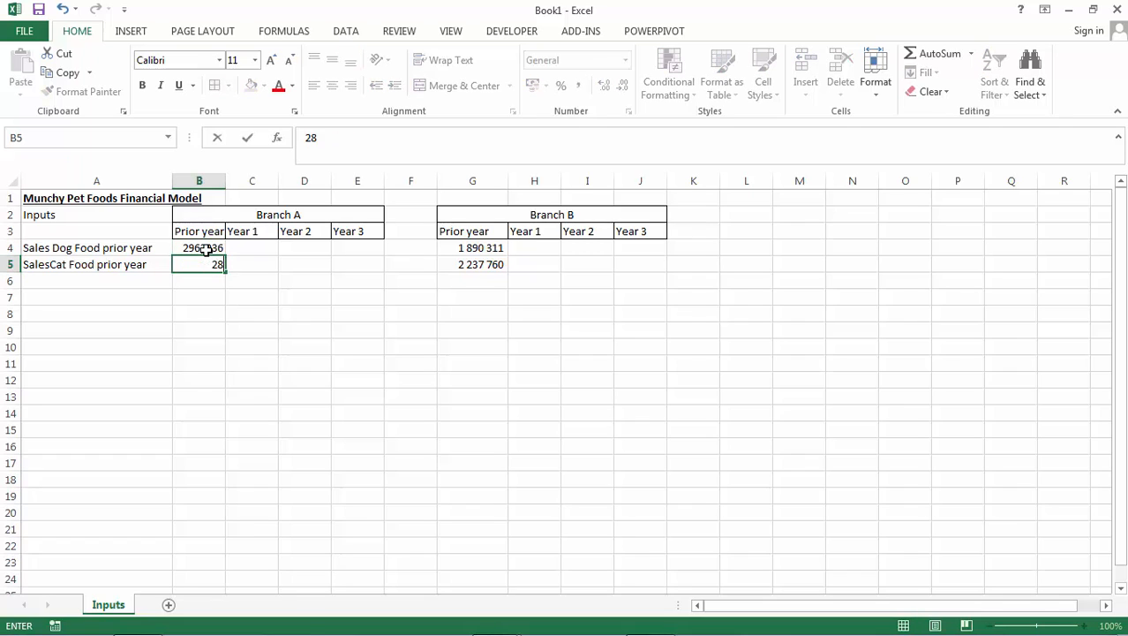
pyautogui.write('68297')
pyautogui.press('Return')
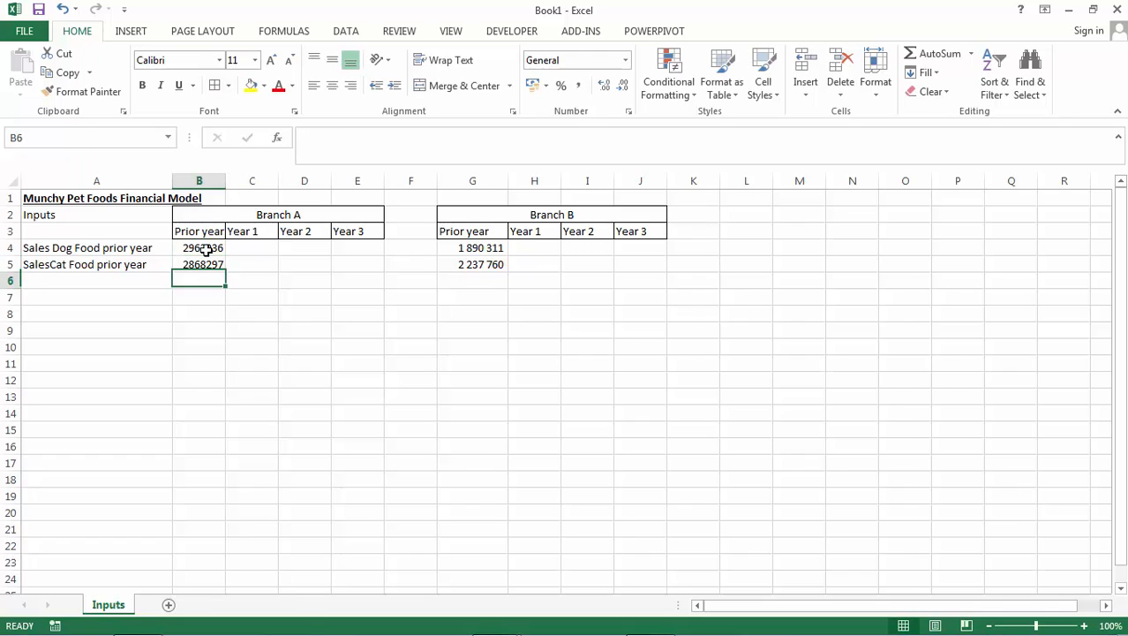
# Copy the number format of G4 onto B4:B7 with Format Painter and autofit column B.
pyautogui.click(465, 248)
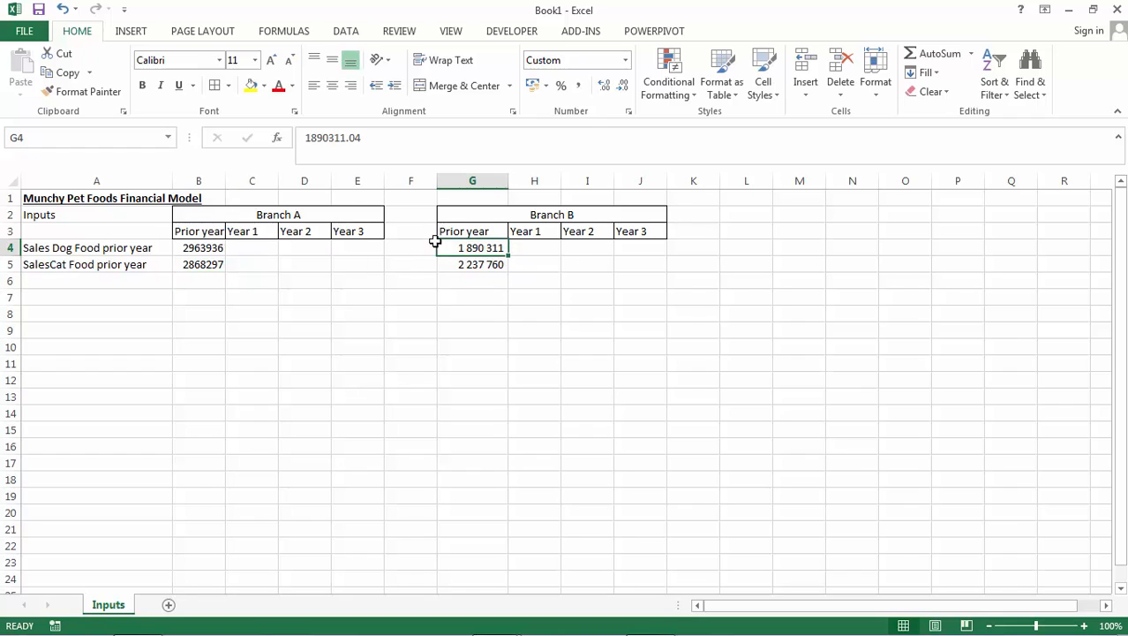
pyautogui.click(84, 91)
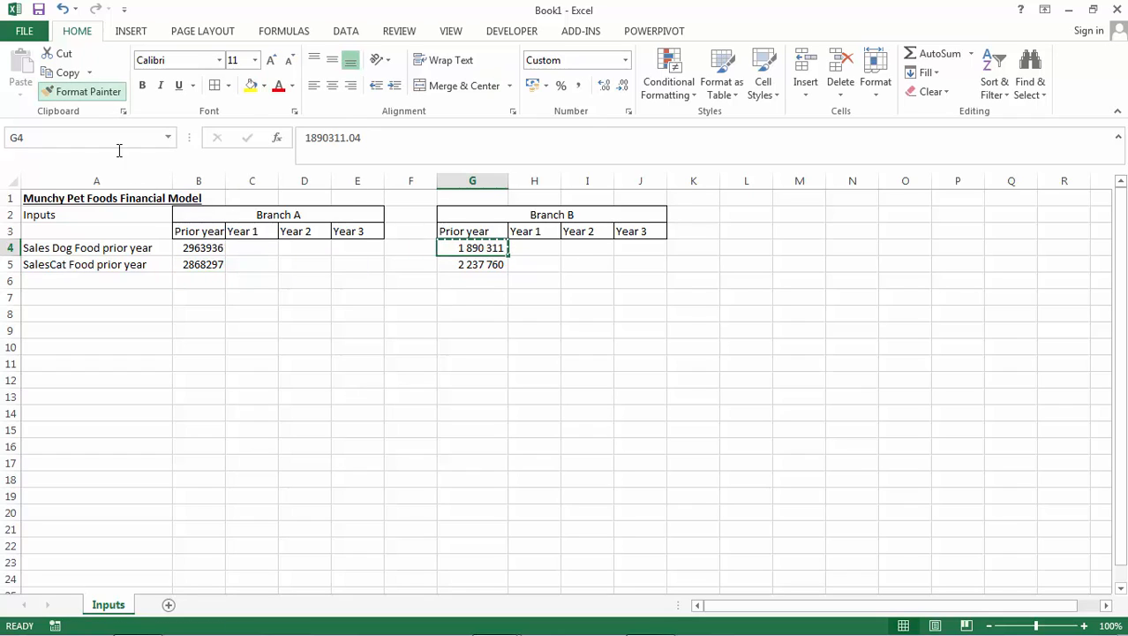
pyautogui.click(210, 250)
pyautogui.moveTo(217, 298); pyautogui.dragTo(221, 298)
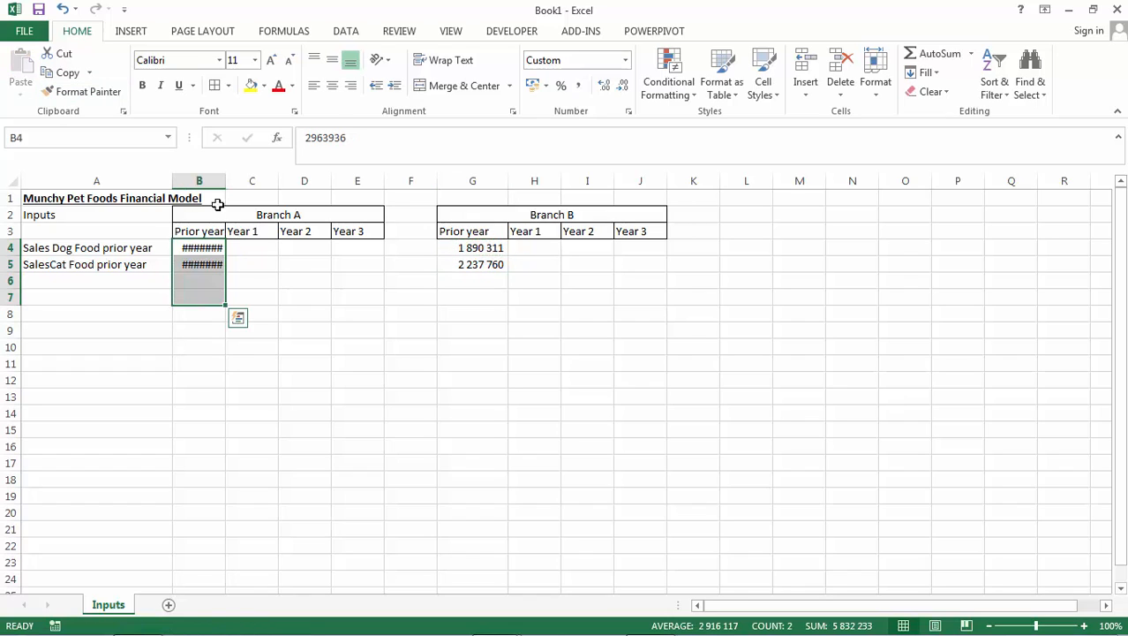
pyautogui.doubleClick(226, 181)
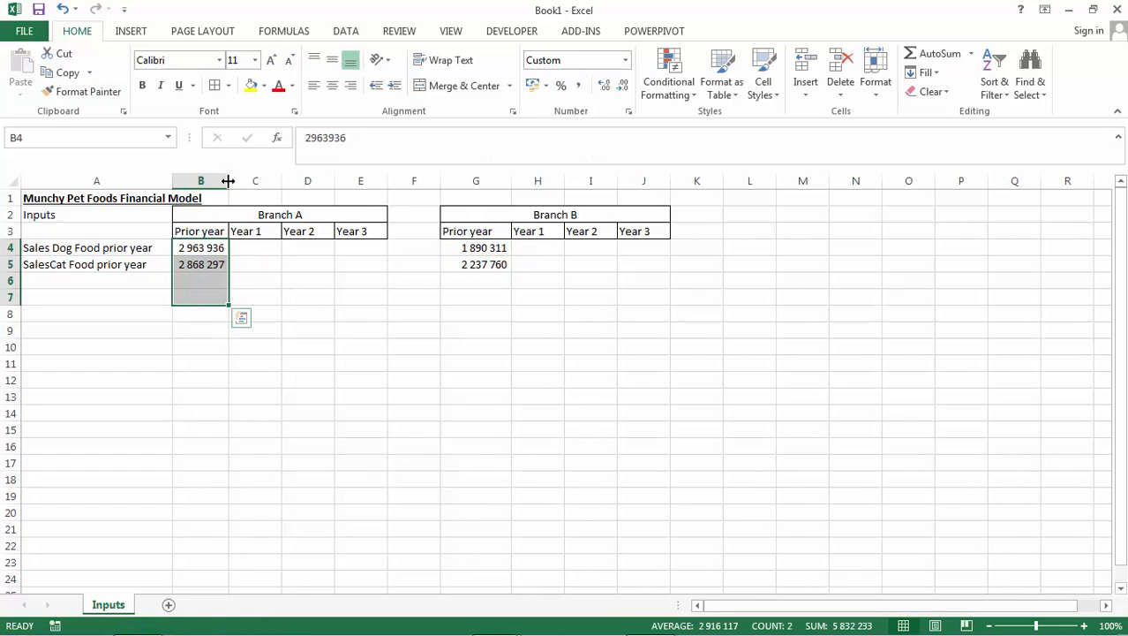
# Enter the heading Gross margin in A8, below the sales rows.
pyautogui.click(183, 278)
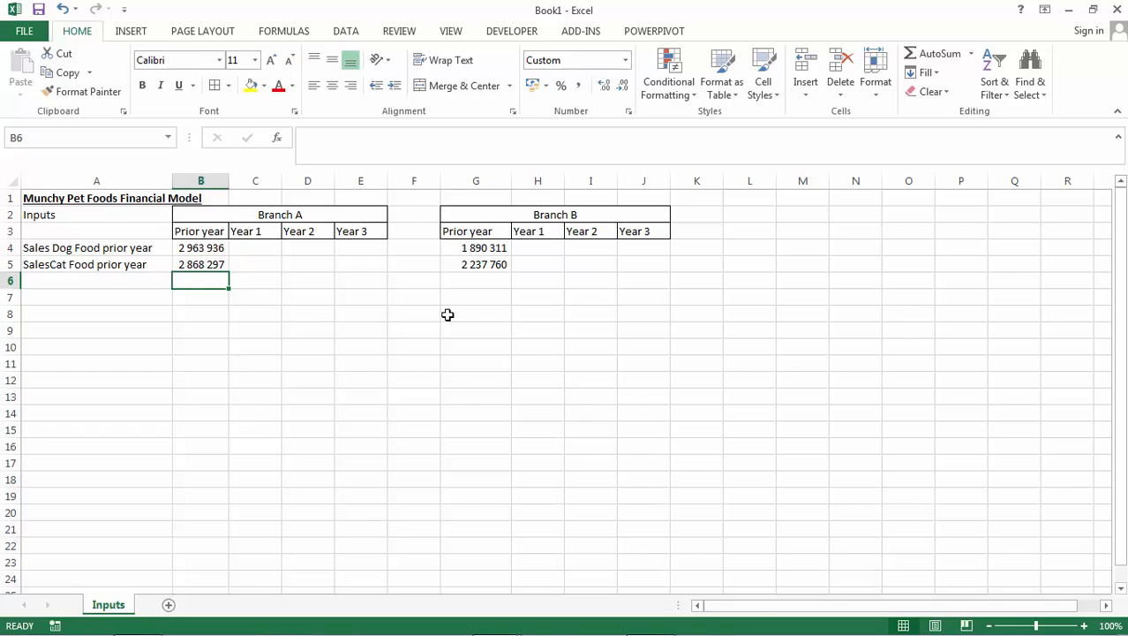
pyautogui.press('Left')
pyautogui.press('Down')
pyautogui.press('Down')
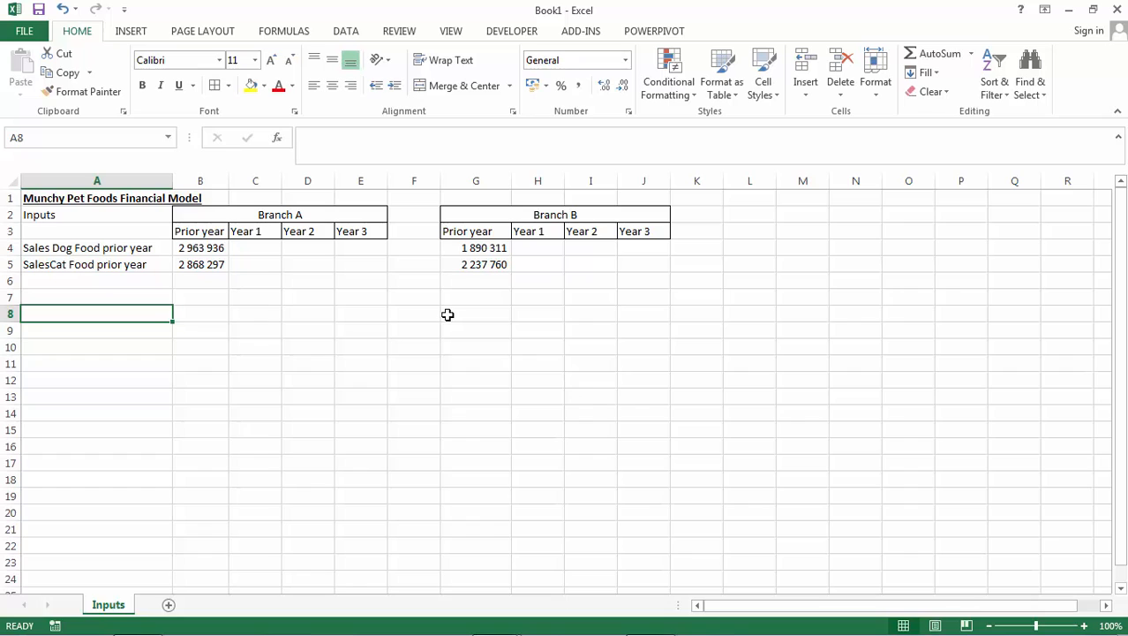
pyautogui.write('Gross ')
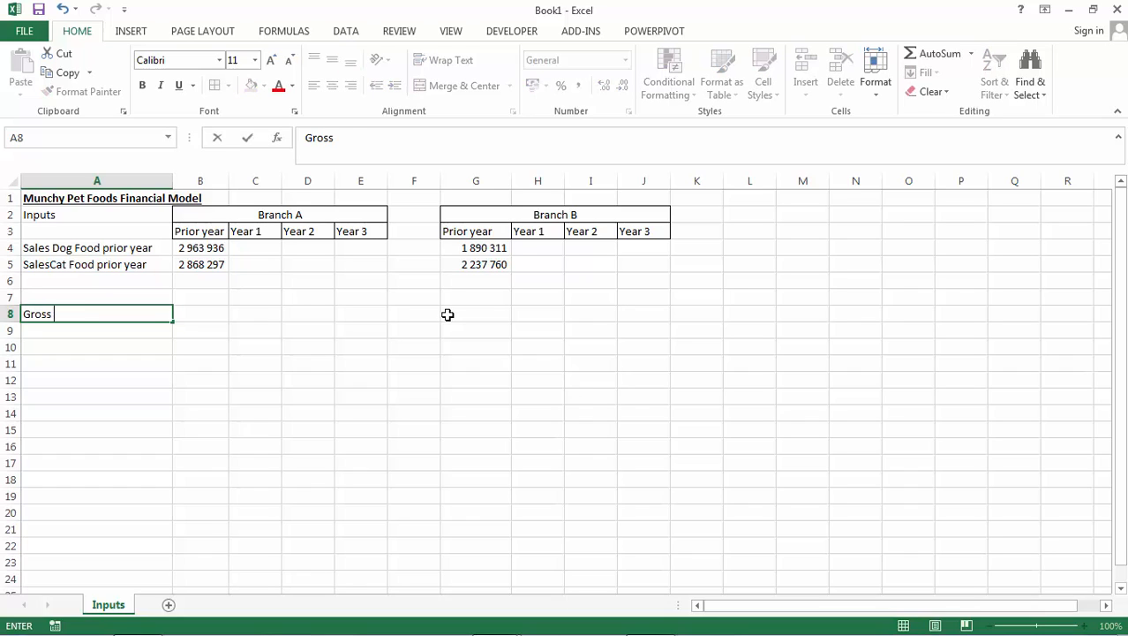
pyautogui.write('margin')
pyautogui.press('Return')
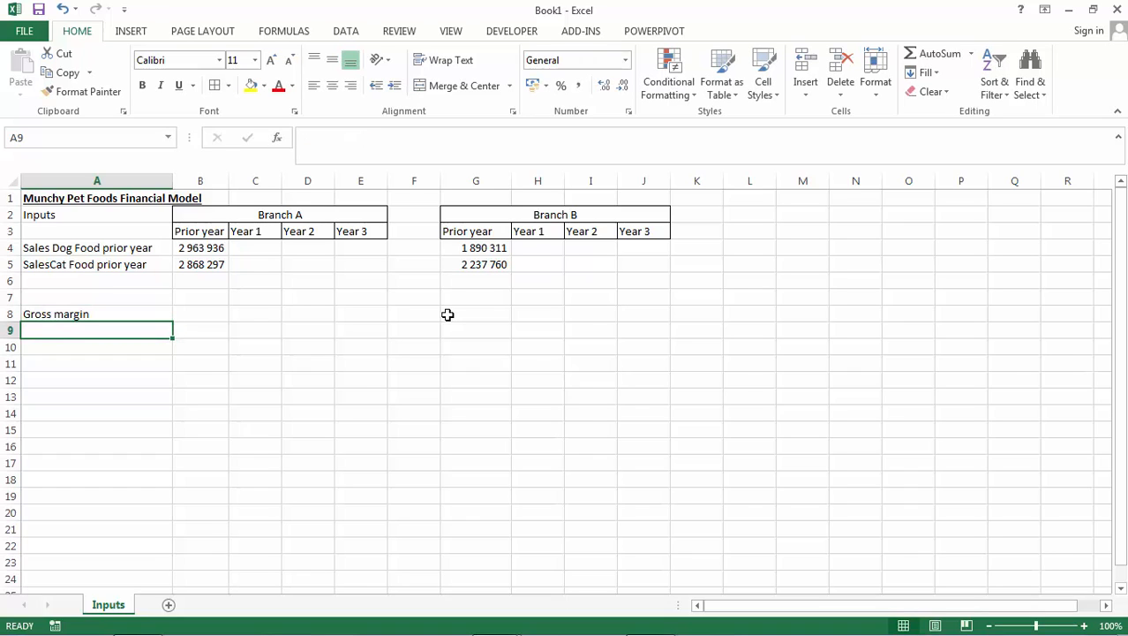
# Enter the row labels Dog Food in A9 and Cat Food in A10 under the Gross margin heading.
pyautogui.write('Dog Fo')
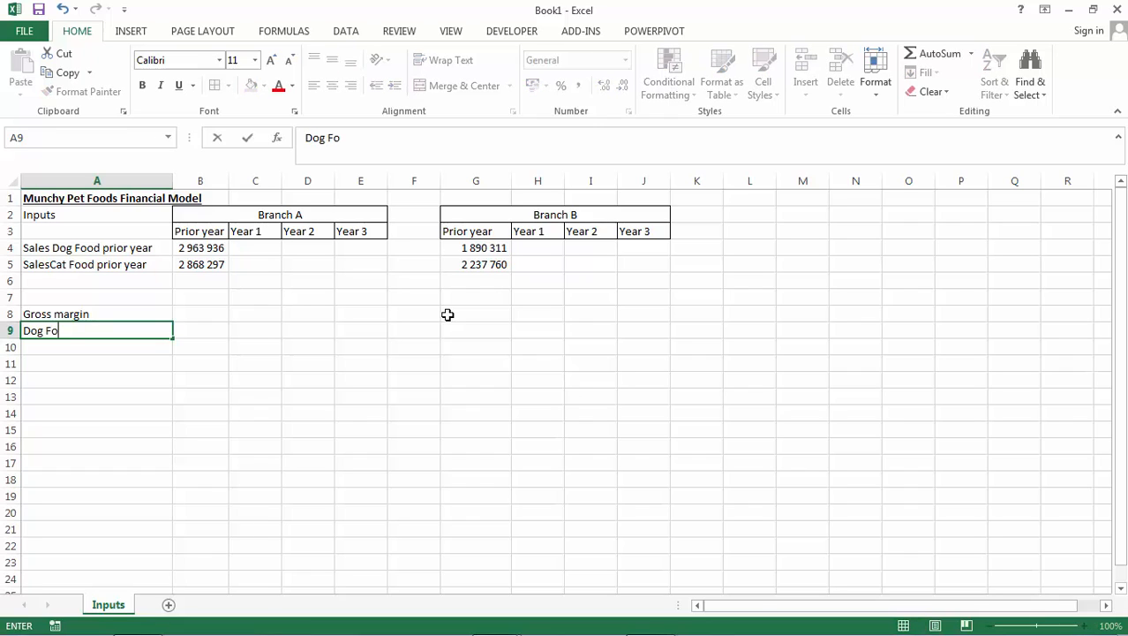
pyautogui.write('od')
pyautogui.press('Return')
pyautogui.write('Cat')
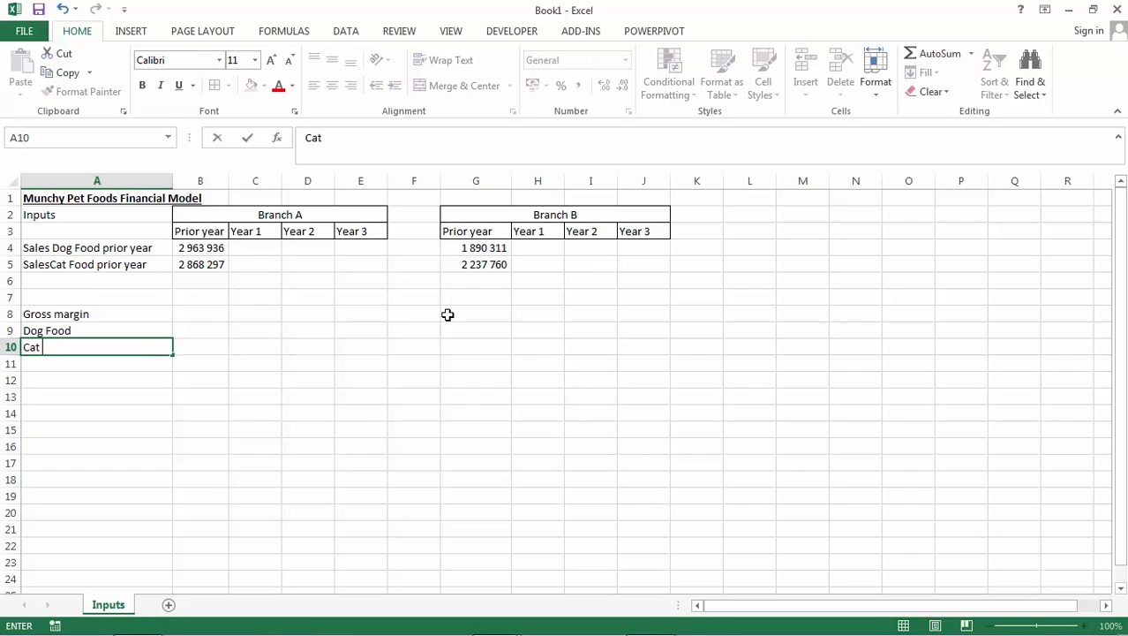
pyautogui.write(' Food')
pyautogui.press('Return')
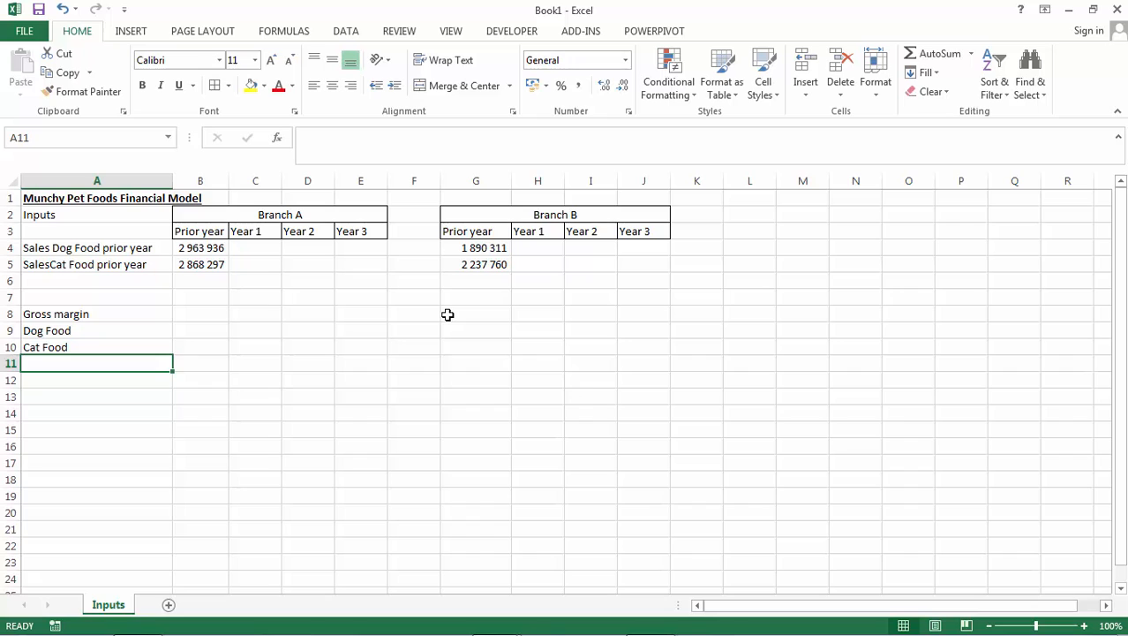
# Enter Branch A's prior-year gross margins as 40% for Dog Food in B9 and 60% for Cat Food in B10.
pyautogui.press('Up')
pyautogui.press('Up')
pyautogui.press('Up')
pyautogui.press('Right')
pyautogui.press('Down')
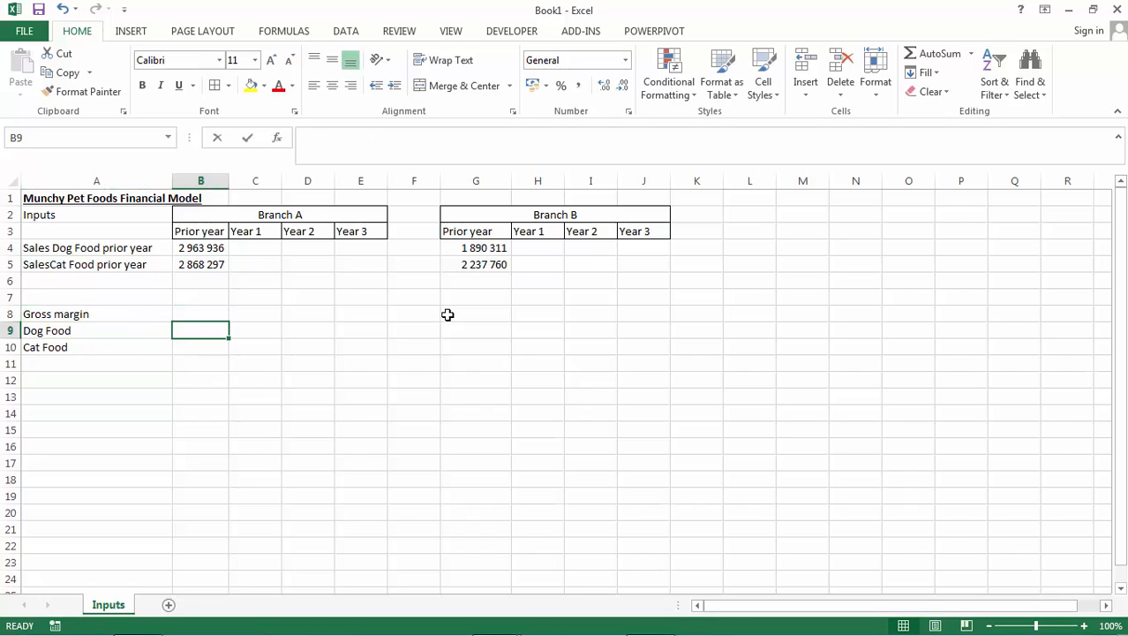
pyautogui.write('40')
pyautogui.press('Return')
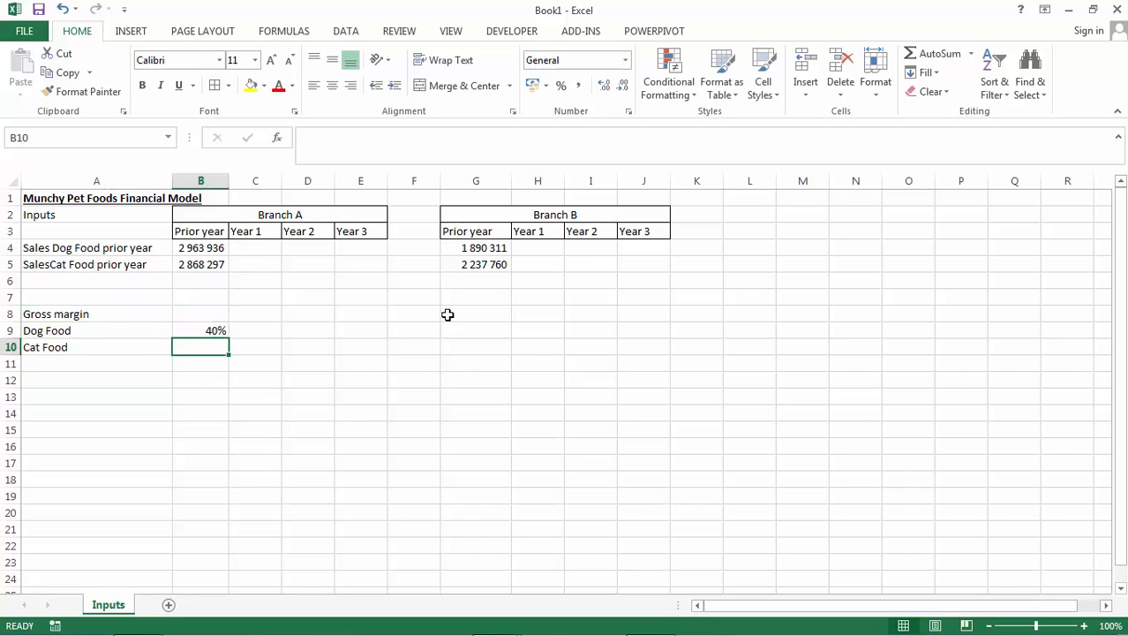
pyautogui.write('60')
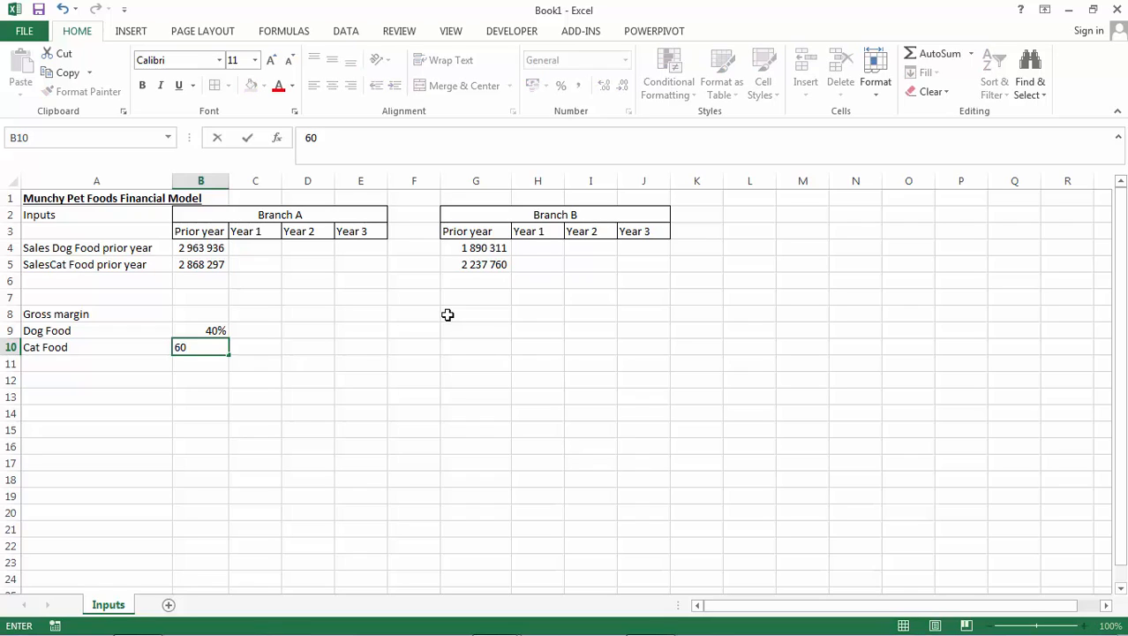
pyautogui.press('Right')
# Enter 40% as Branch A's Year 1 Dog Food margin in C9 and format it in bold blue.
pyautogui.press('Up')
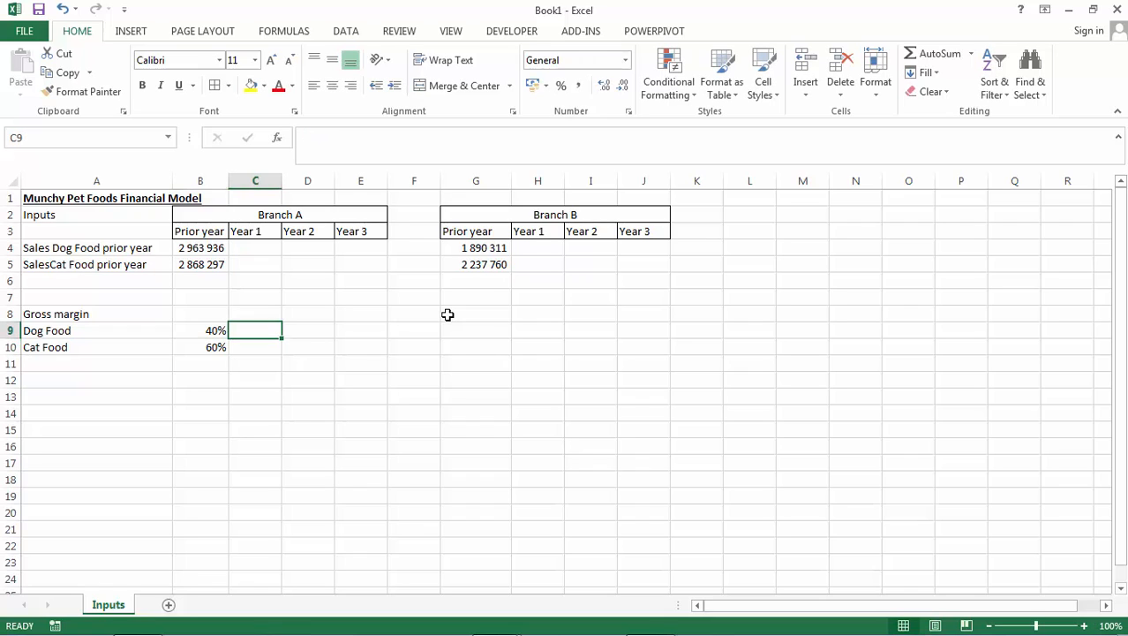
pyautogui.write('40%')
pyautogui.hotkey('ctrl', 'Return')
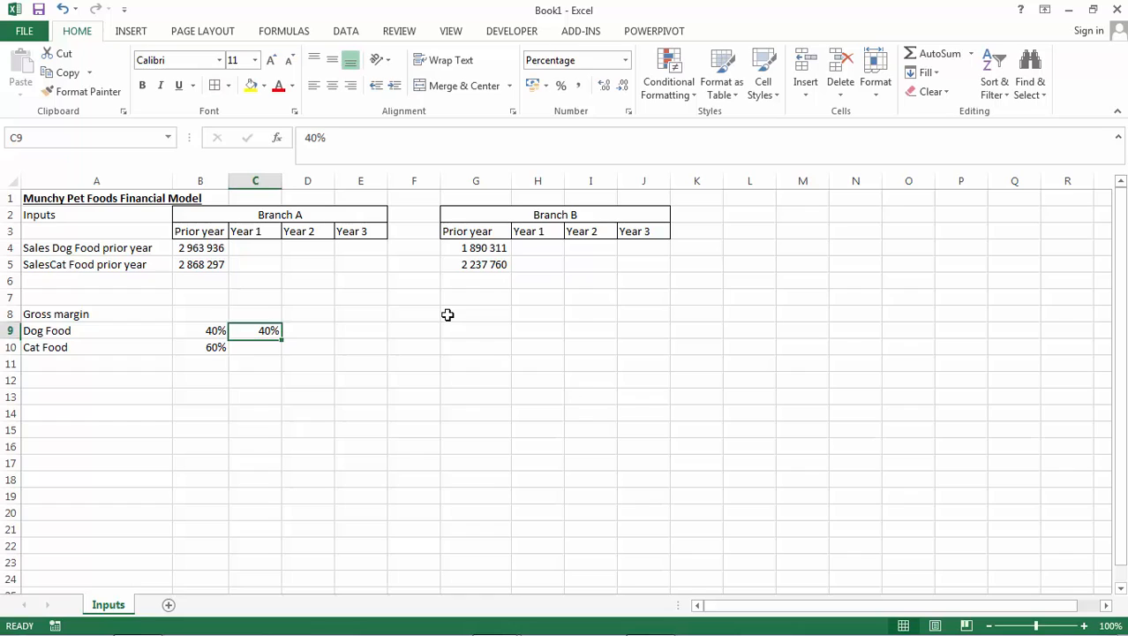
pyautogui.click(278, 86)
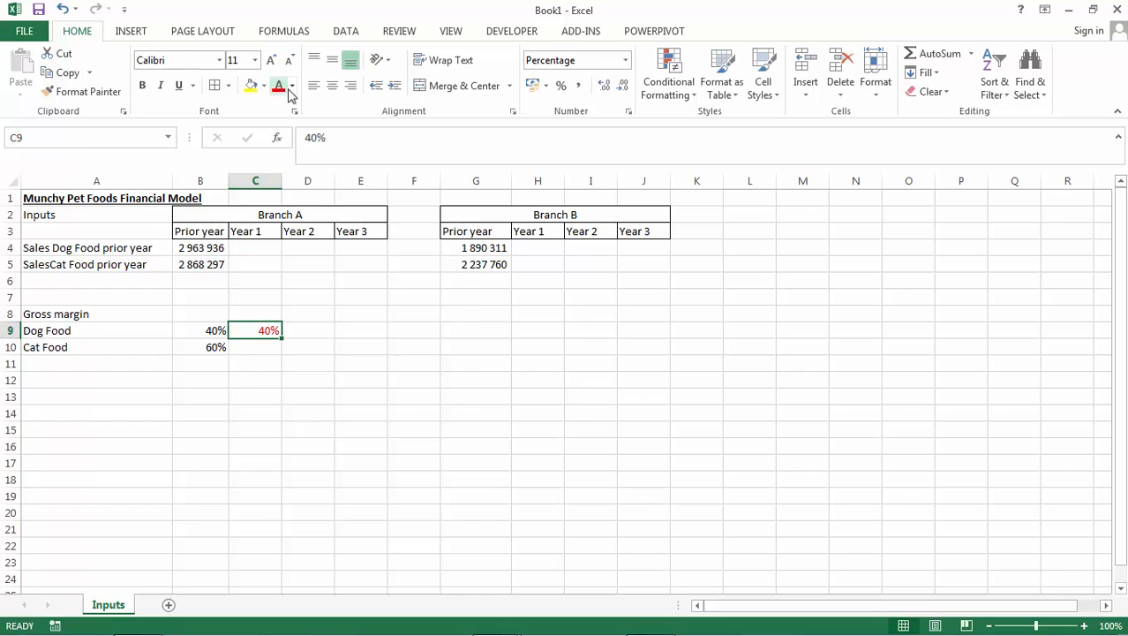
pyautogui.click(293, 86)
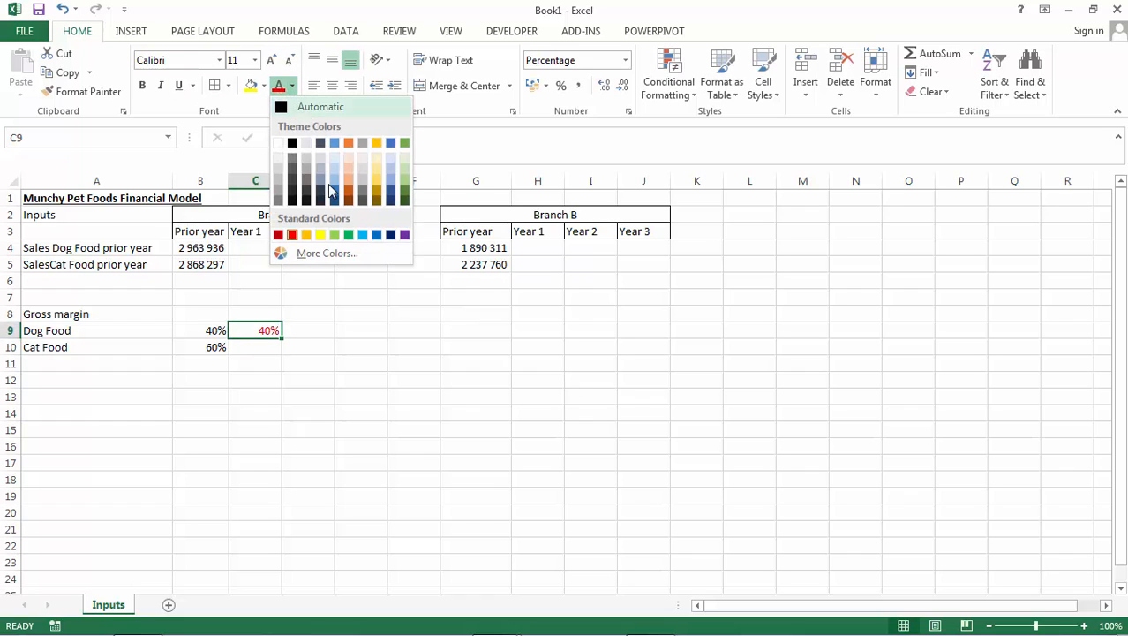
pyautogui.click(335, 254)
pyautogui.click(603, 283)
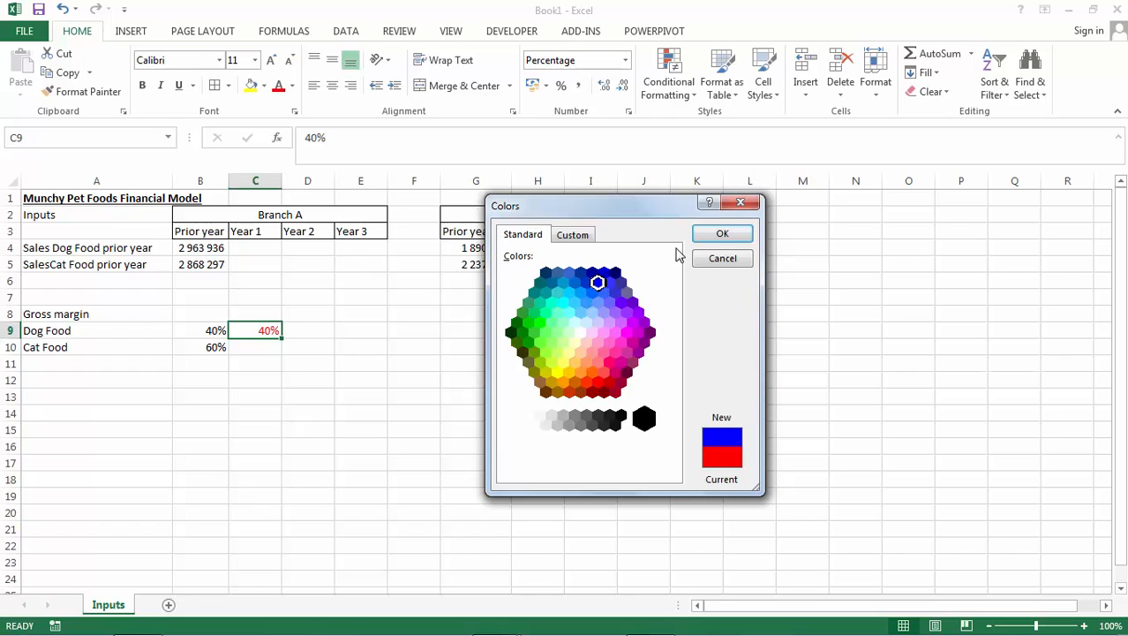
pyautogui.click(722, 233)
pyautogui.click(141, 86)
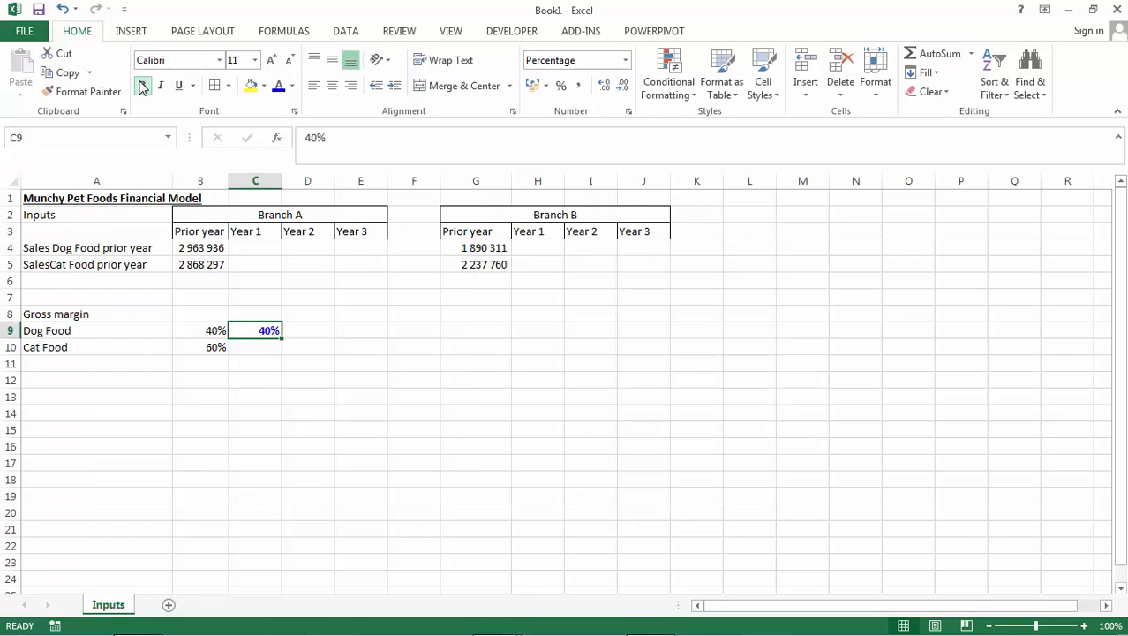
# Copy the bold blue margin from C9 to C10 and change the Cat Food value to 60%.
pyautogui.hotkey('ctrl', 'c')
pyautogui.press('Down')
pyautogui.press('Return')
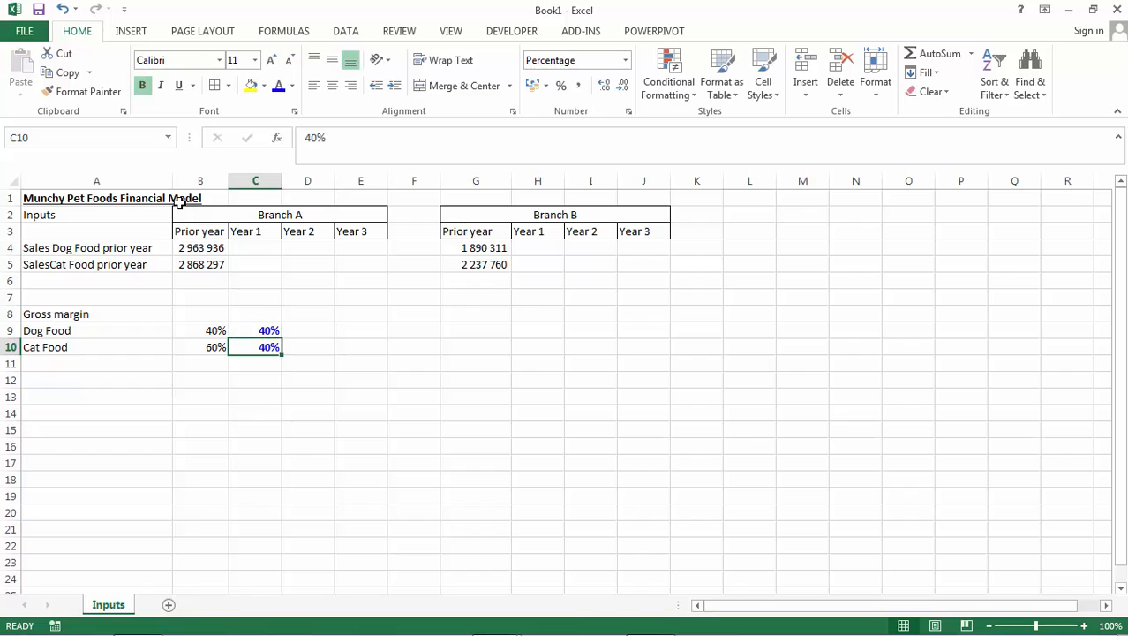
pyautogui.moveTo(341, 137); pyautogui.dragTo(297, 137)
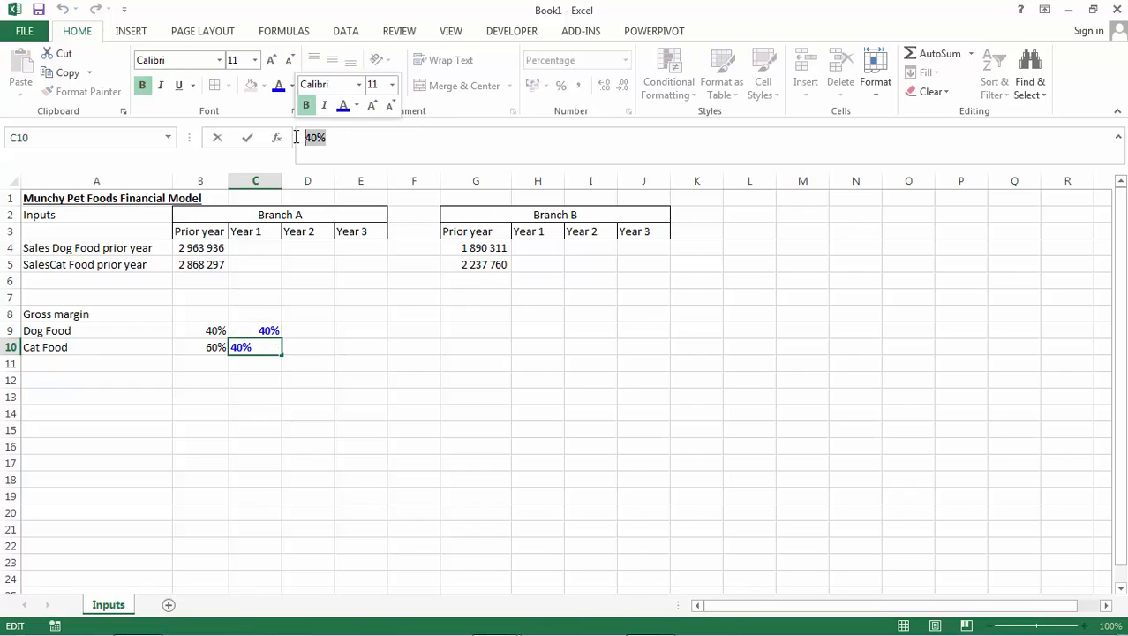
pyautogui.write('60%')
pyautogui.press('Return')
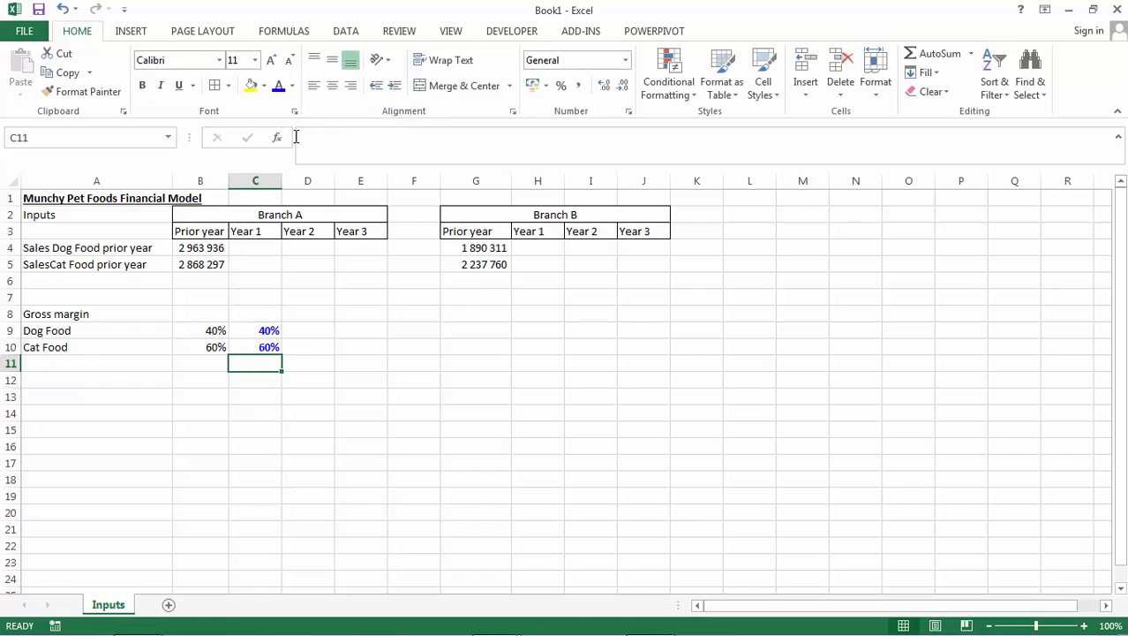
# Copy the Year 1 margins in C9:C10 across to Branch A's Year 2 and Year 3 columns.
pyautogui.press('Up')
pyautogui.press('Up')
pyautogui.hotkey('shift', 'Down')
pyautogui.hotkey('ctrl', 'c')
pyautogui.hotkey('shift', 'Right')
pyautogui.hotkey('shift', 'Right')
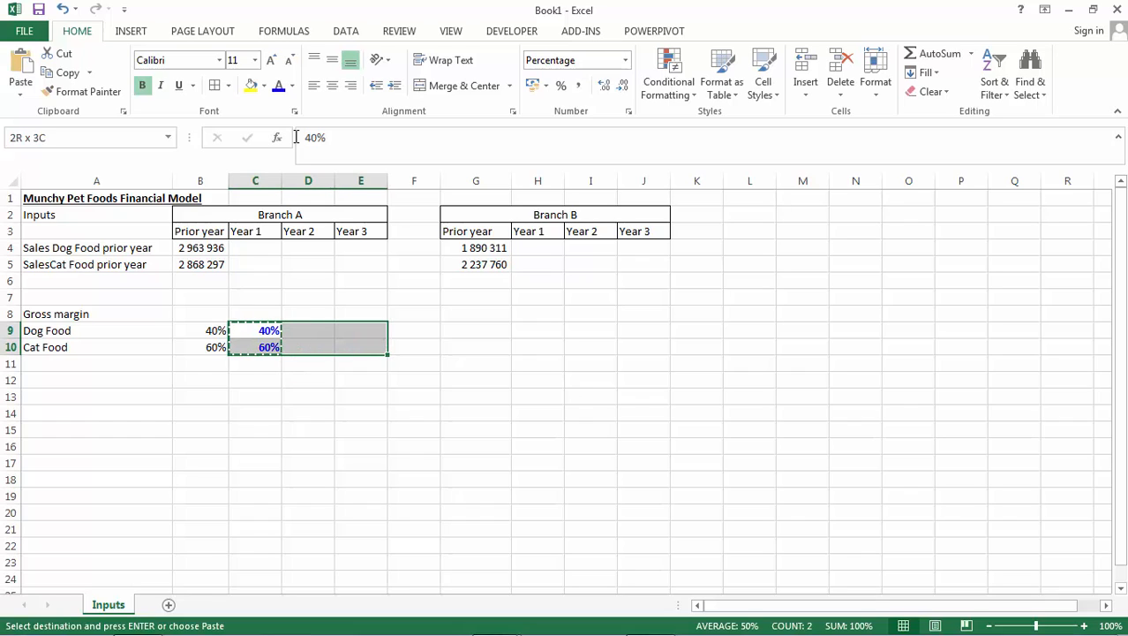
pyautogui.press('Return')
# Copy Branch A's full gross margin block B9:E10 to Branch B, starting at G9.
pyautogui.press('Left')
pyautogui.hotkey('shift', 'Down')
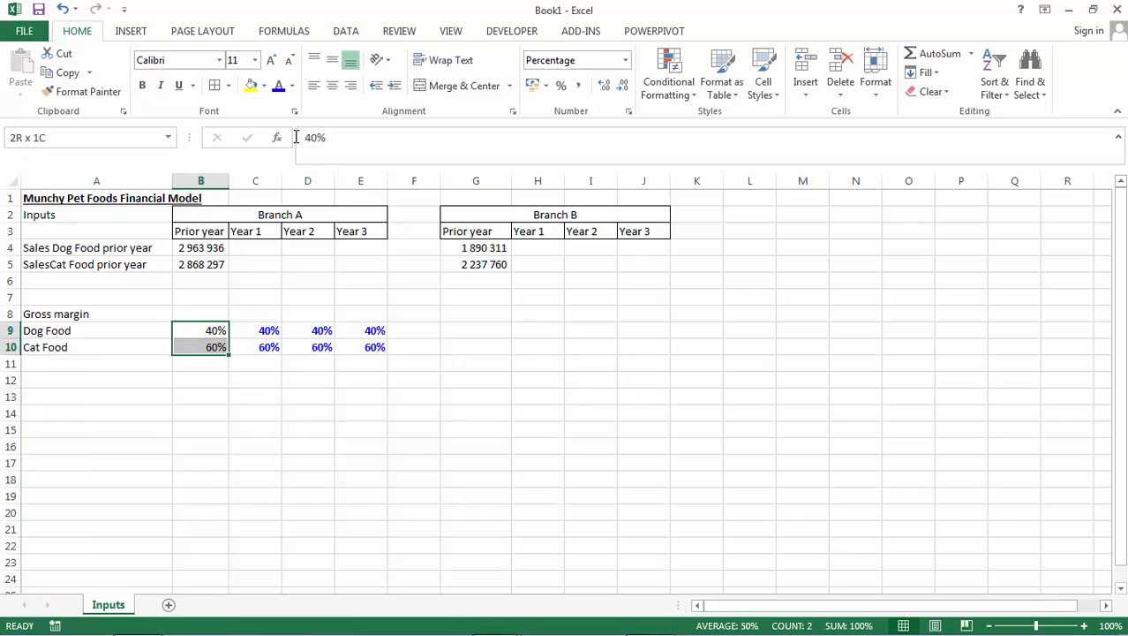
pyautogui.hotkey('shift', 'Right')
pyautogui.hotkey('shift', 'Right')
pyautogui.hotkey('shift', 'Right')
pyautogui.hotkey('ctrl', 'c')
pyautogui.press('Right')
pyautogui.press('Right')
pyautogui.press('Right')
pyautogui.press('Right')
pyautogui.press('Right')
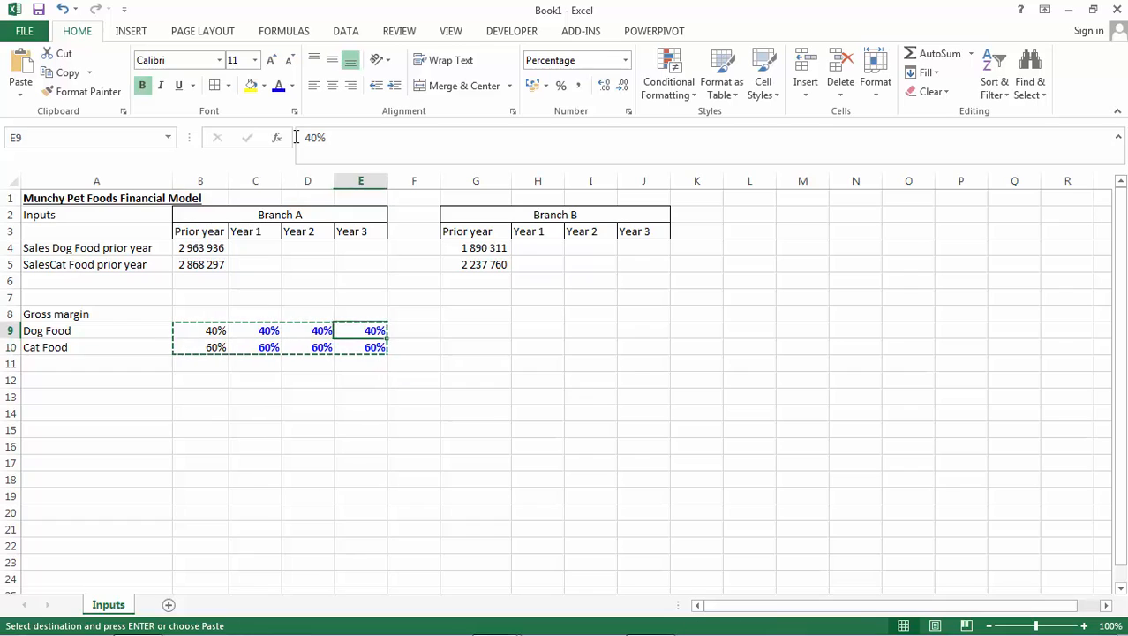
pyautogui.press('Return')
# Enter the heading Sales growth in A12, below the gross margin section.
pyautogui.press('Down')
pyautogui.press('Down')
pyautogui.press('Left')
pyautogui.press('Left')
pyautogui.press('Left')
pyautogui.press('Left')
pyautogui.press('Left')
pyautogui.press('Left')
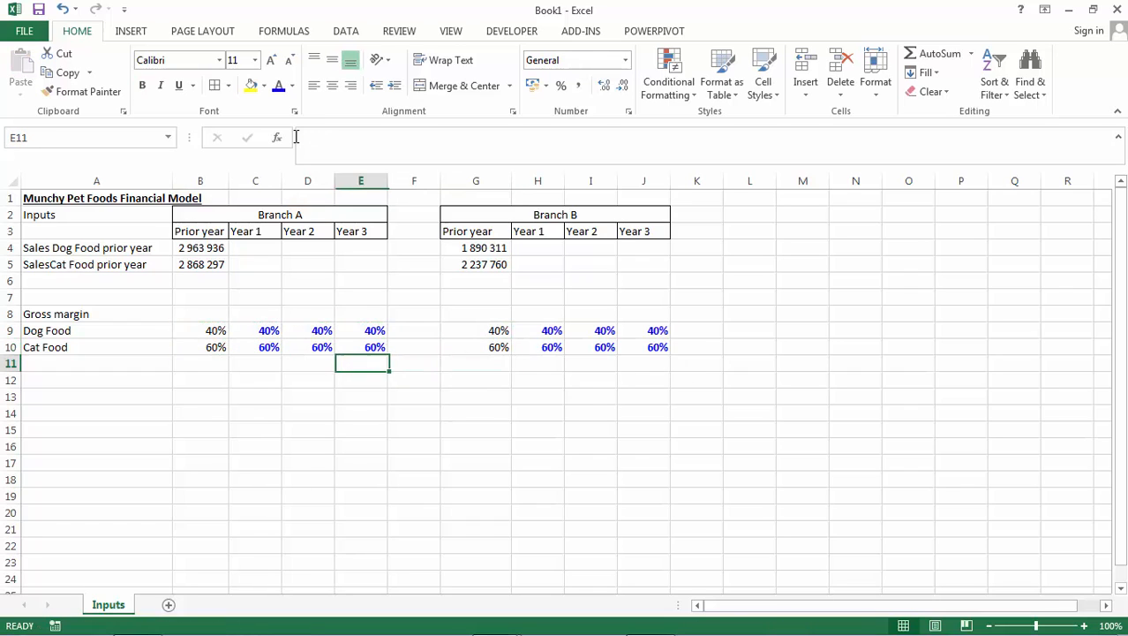
pyautogui.press('Down')
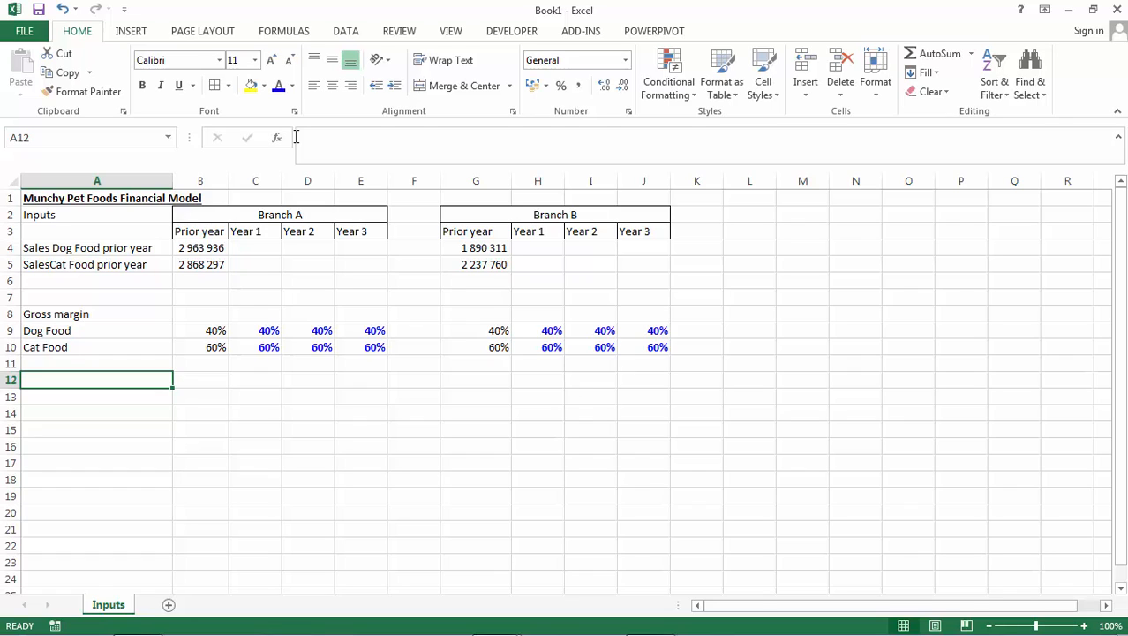
pyautogui.write('S')
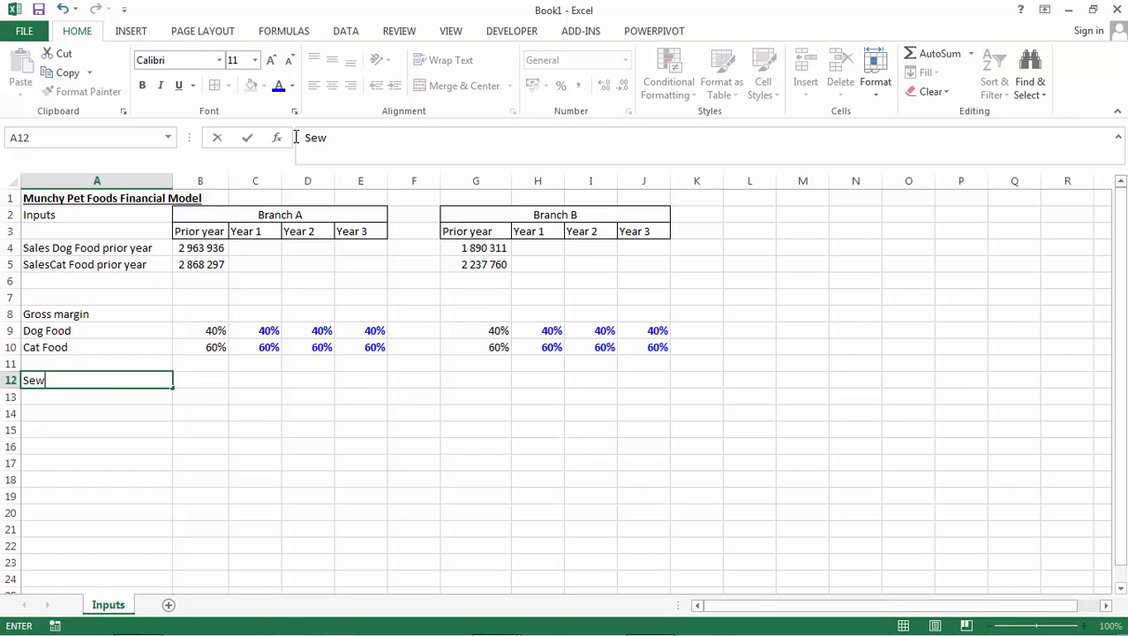
pyautogui.write('ales growth')
pyautogui.press('Return')
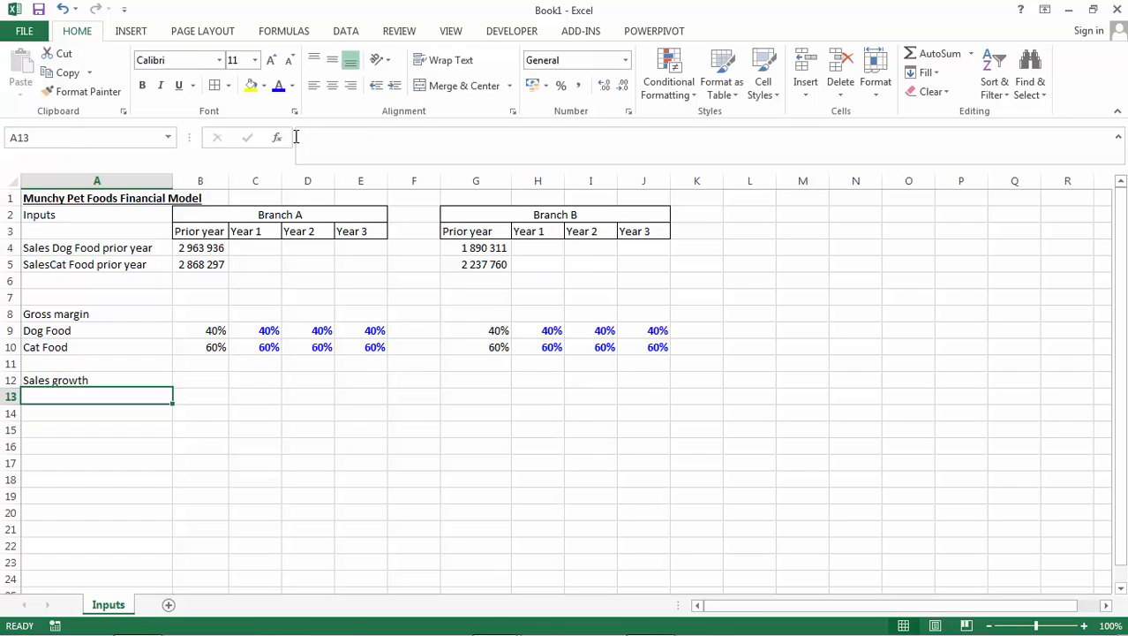
# Copy the Dog Food and Cat Food labels from A9:A10 to A13:A14, below the Sales growth heading.
pyautogui.write('Do')
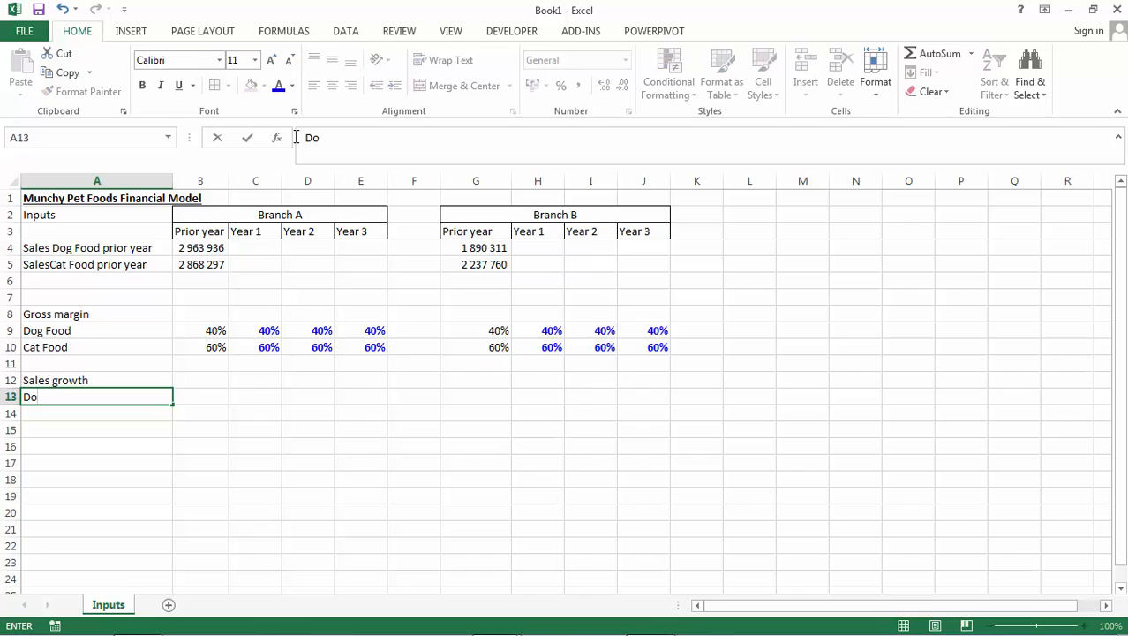
pyautogui.press('Escape')
pyautogui.press('Up')
pyautogui.press('Up')
pyautogui.press('Up')
pyautogui.press('Up')
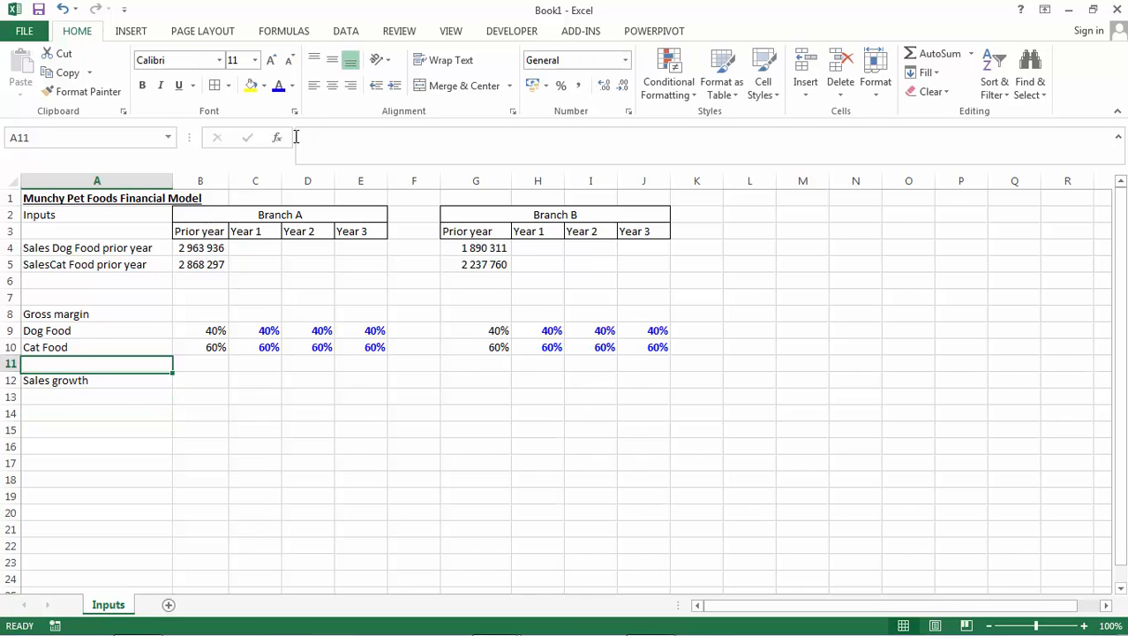
pyautogui.hotkey('shift', 'Down')
pyautogui.hotkey('ctrl', 'c')
pyautogui.press('Down')
pyautogui.press('Down')
pyautogui.press('Down')
pyautogui.press('Down')
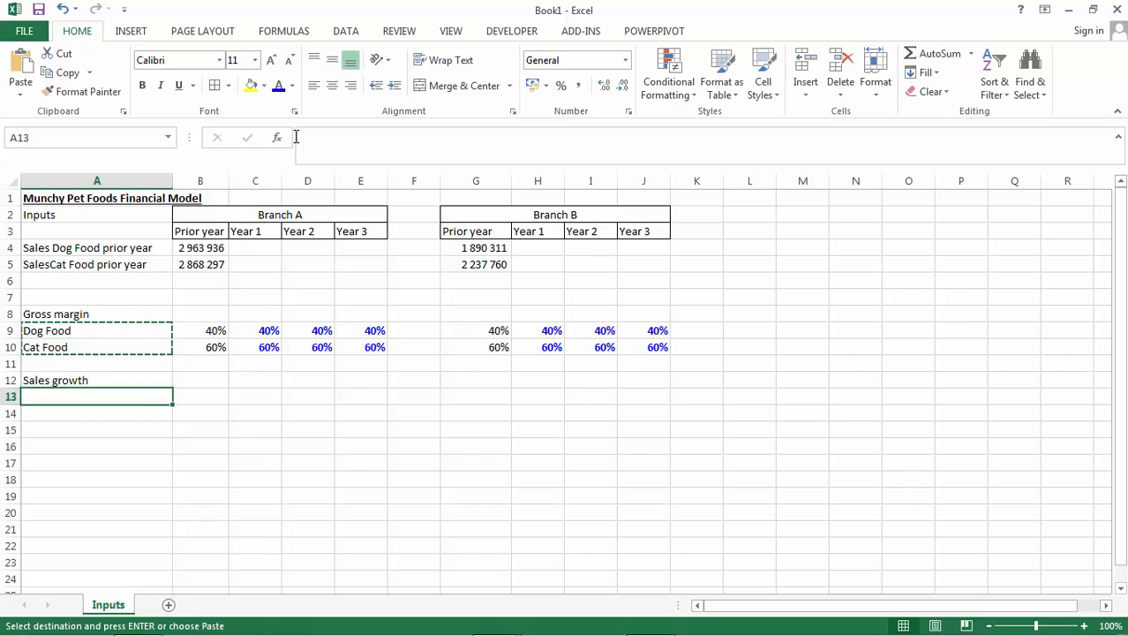
pyautogui.press('Return')
# Copy the bold blue percentage from C10 to C13 and change the Dog Food Year 1 growth to 8%.
pyautogui.press('Right')
pyautogui.press('Right')
pyautogui.press('Right')
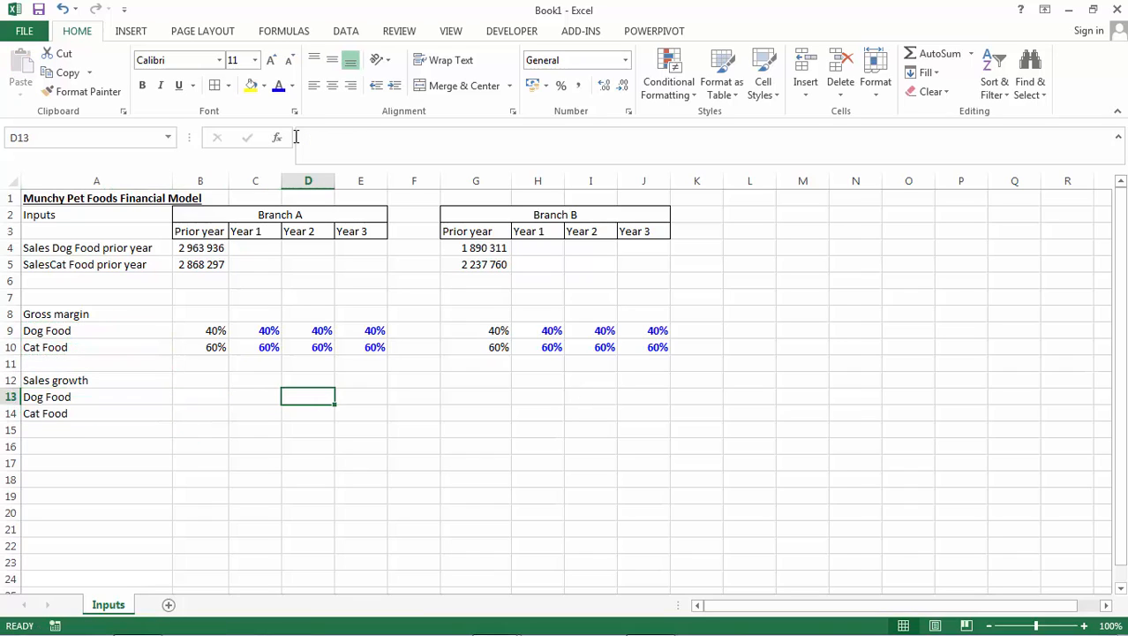
pyautogui.press('Left')
pyautogui.press('Up')
pyautogui.press('Up')
pyautogui.press('Up')
pyautogui.hotkey('ctrl', 'c')
pyautogui.press('Down')
pyautogui.press('Down')
pyautogui.press('Down')
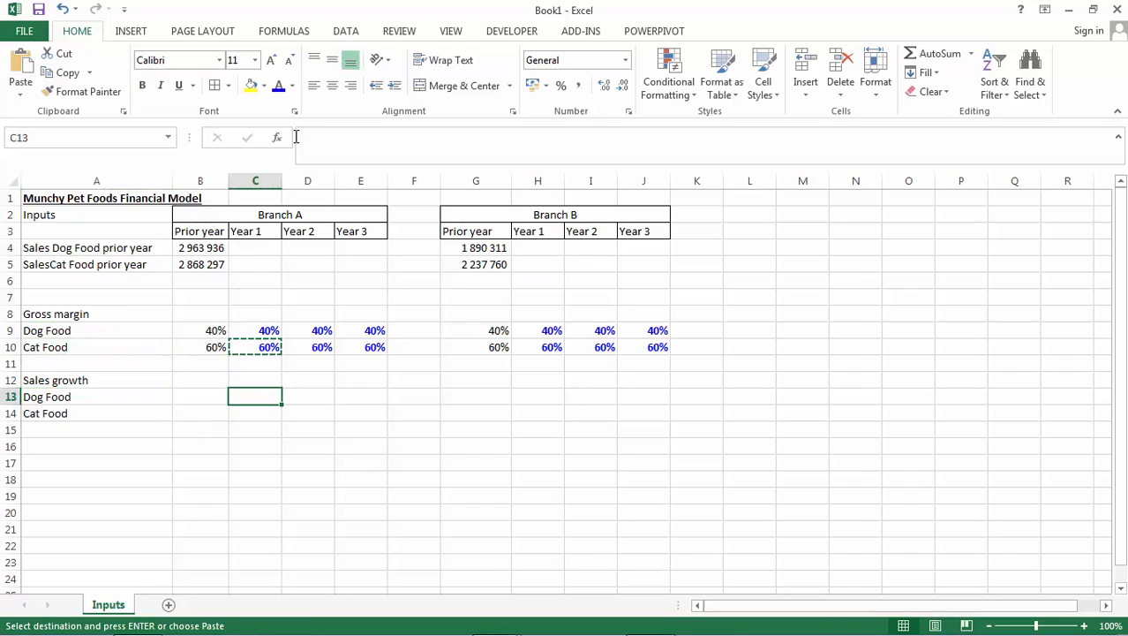
pyautogui.hotkey('ctrl', 'v')
pyautogui.write('8')
pyautogui.press('Return')
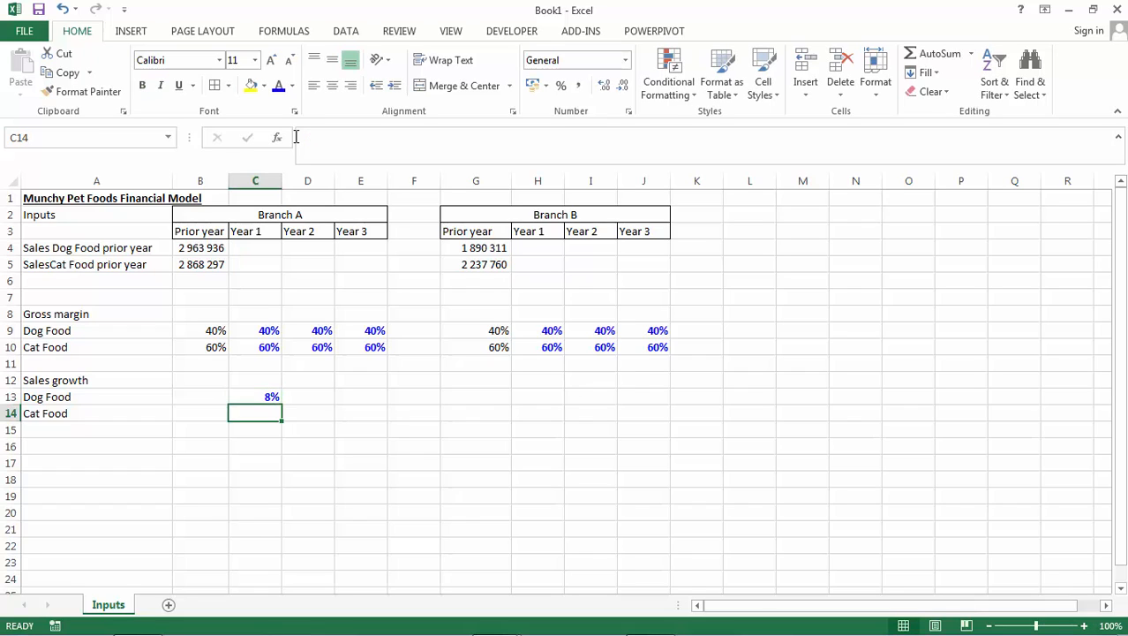
# Copy the 8% growth in C13 across C13:E14, covering both Branch A products for all three years.
pyautogui.press('Up')
pyautogui.hotkey('ctrl', 'c')
pyautogui.hotkey('shift', 'Down')
pyautogui.hotkey('shift', 'Right')
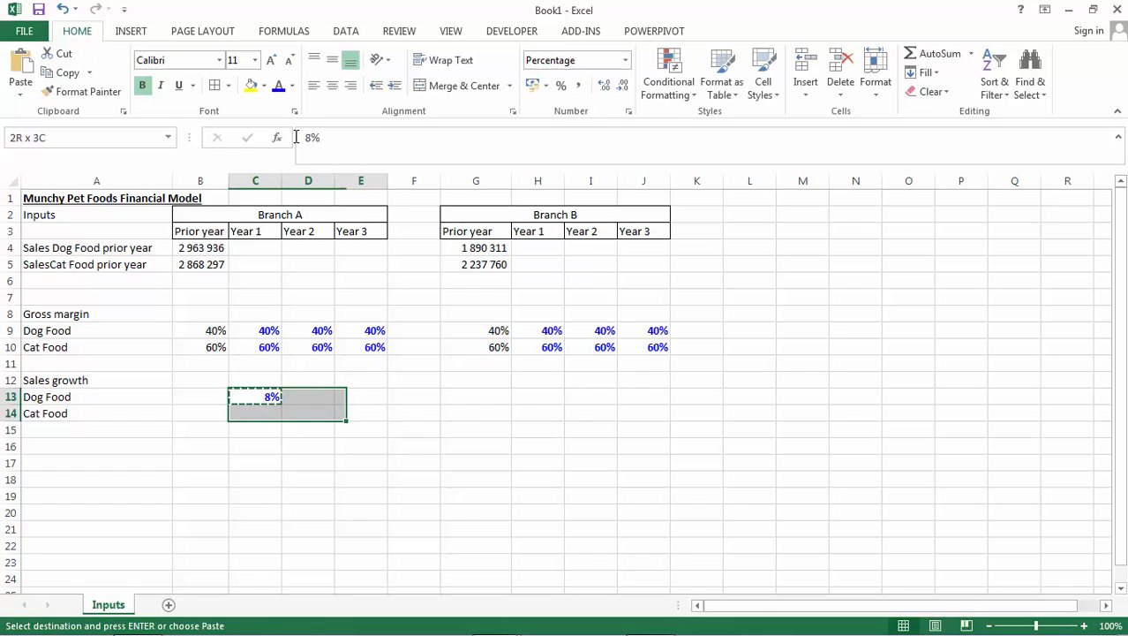
pyautogui.hotkey('shift', 'Right')
pyautogui.hotkey('ctrl', 'v')
# Copy Branch A's sales growth block C13:E14 to Branch B, starting at H13.
pyautogui.hotkey('ctrl', 'c')
pyautogui.press('Right')
pyautogui.press('Right')
pyautogui.press('Right')
pyautogui.press('Right')
pyautogui.press('Right')
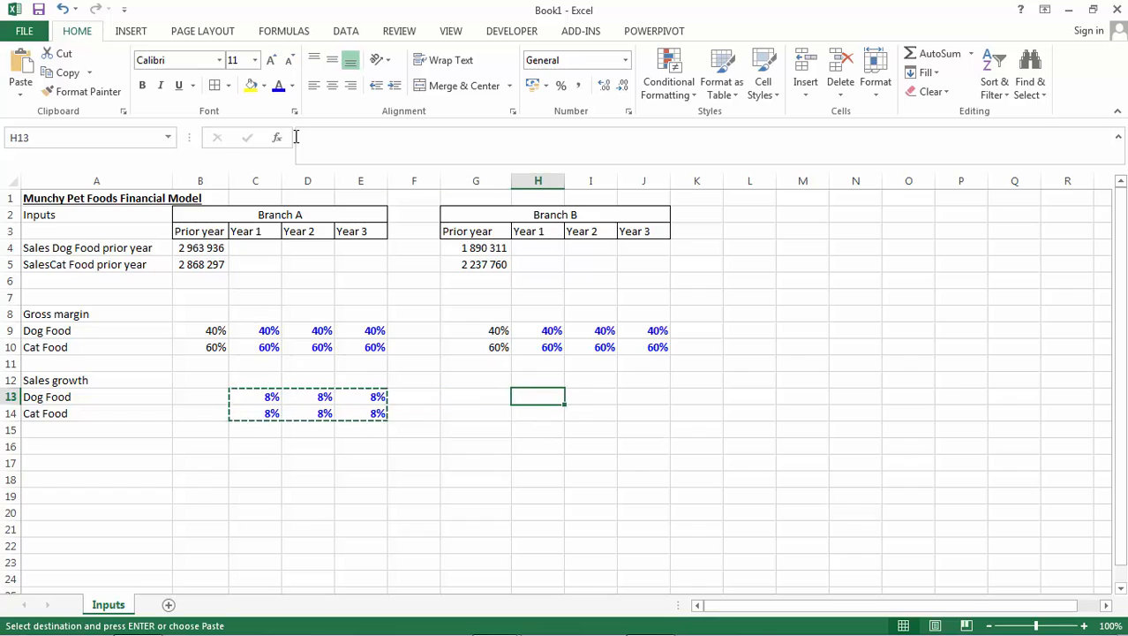
pyautogui.press('Return')
# Enter the label Sales commission in A16, below the sales growth section.
pyautogui.press('Left')
pyautogui.press('Left')
pyautogui.press('Left')
pyautogui.press('Left')
pyautogui.press('Up')
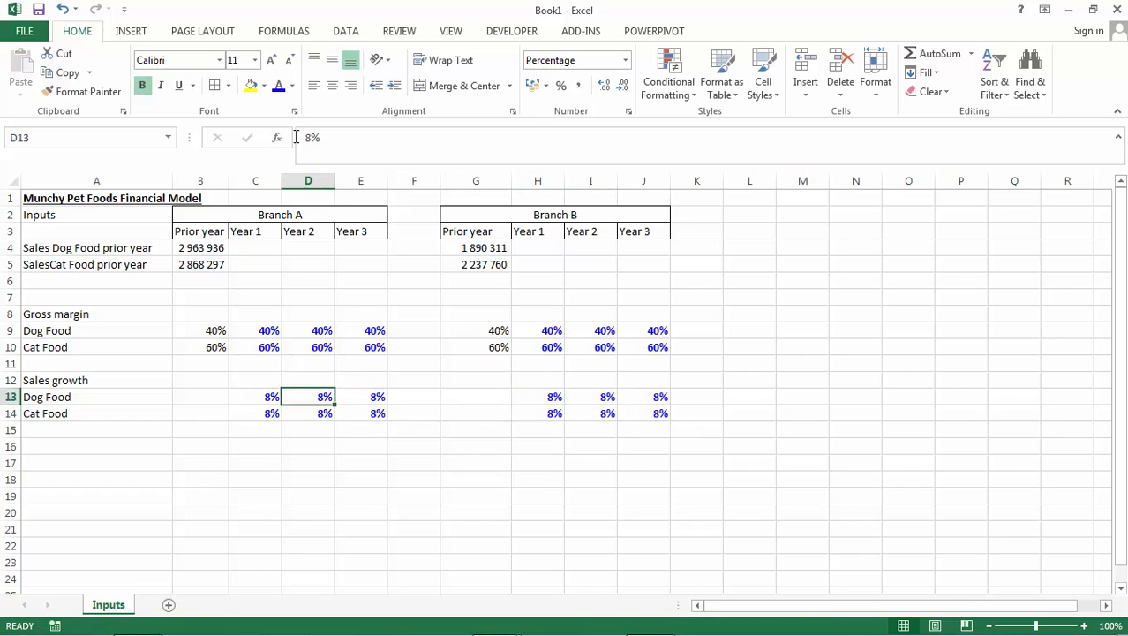
pyautogui.press('Down')
pyautogui.press('Left')
pyautogui.press('Left')
pyautogui.press('Left')
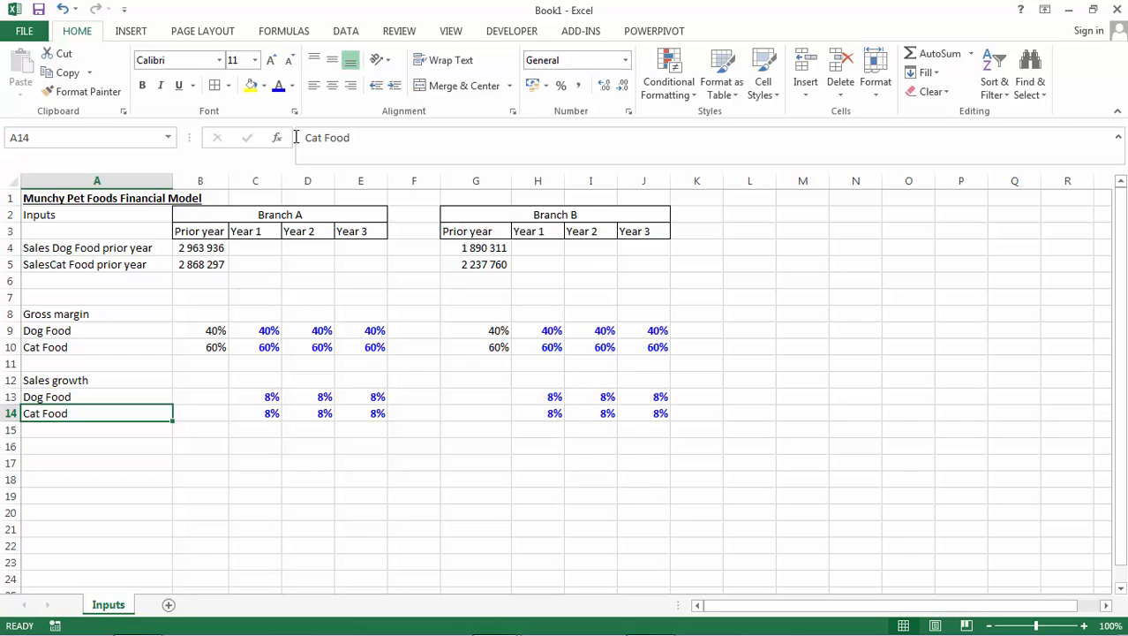
pyautogui.press('Down')
pyautogui.press('Down')
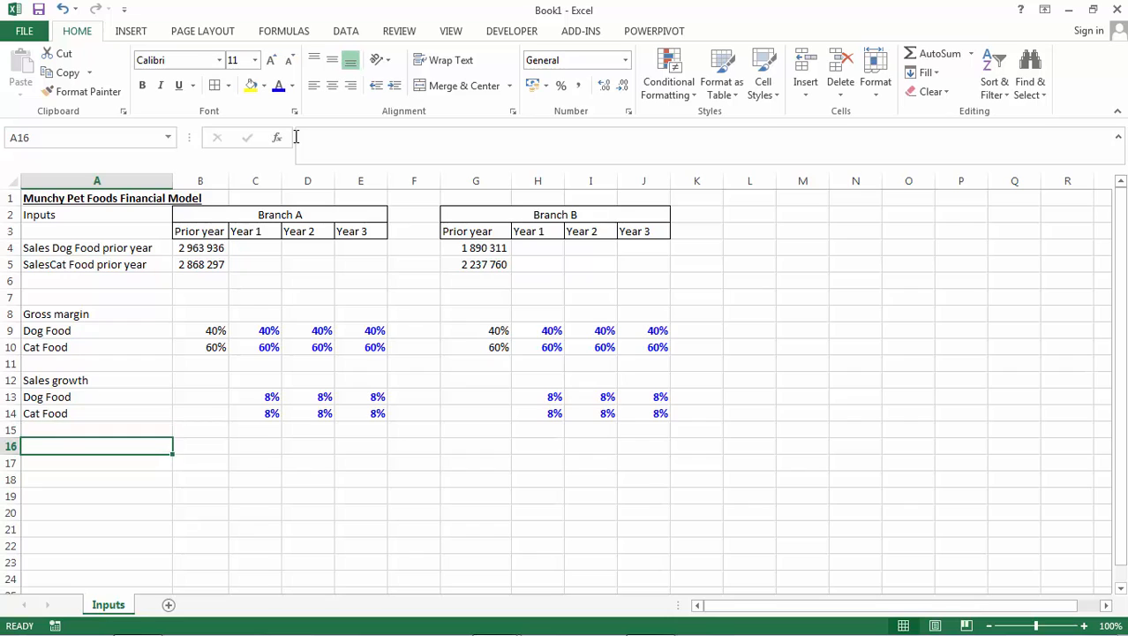
pyautogui.write('Sales co')
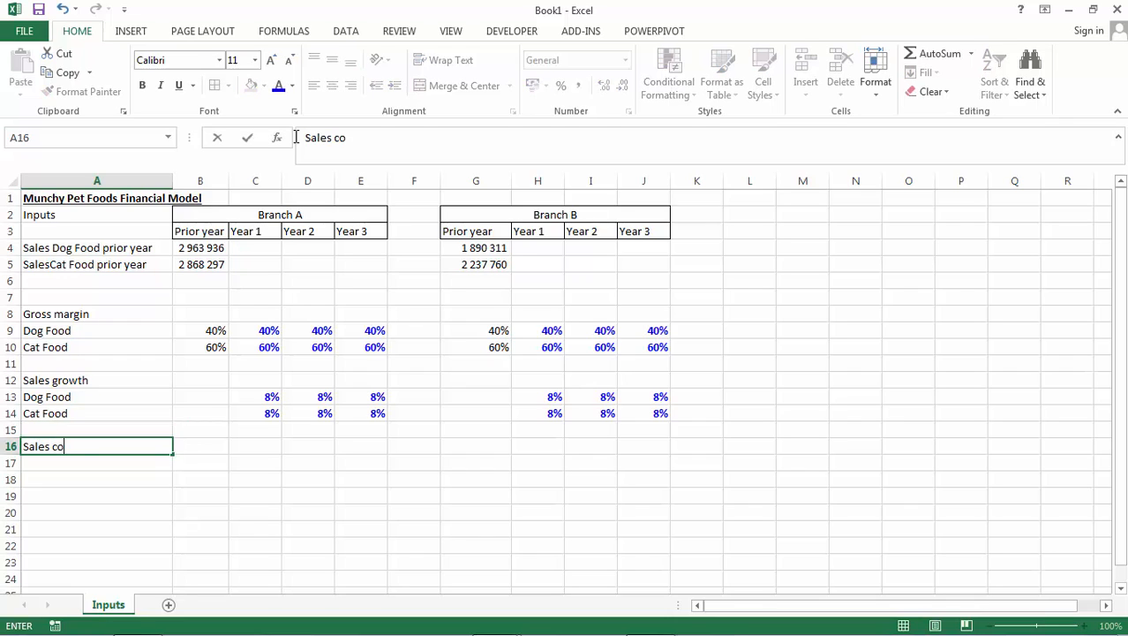
pyautogui.write('mmission')
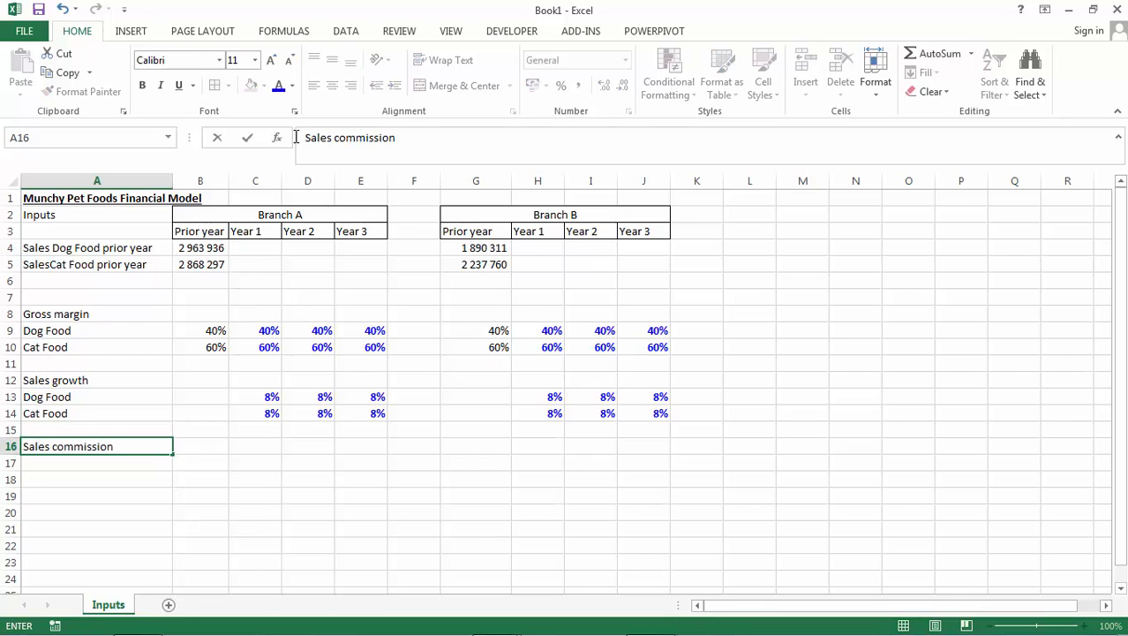
pyautogui.press('Return')
# Enter a sales commission rate of 6% in B16.
pyautogui.press('Up')
pyautogui.press('Right')
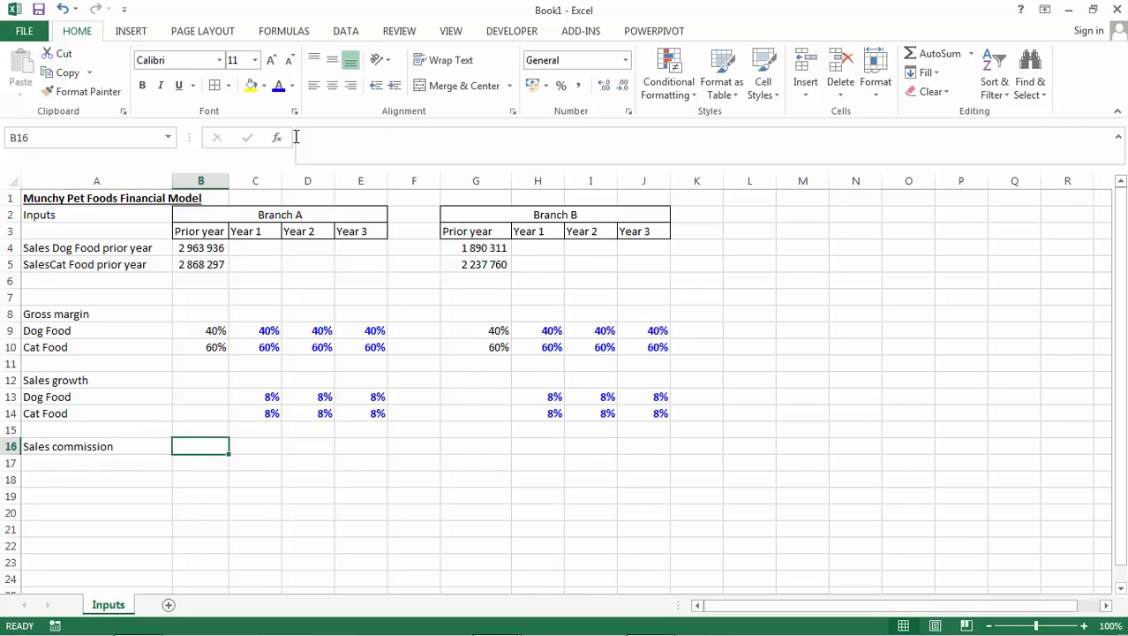
pyautogui.write('6%')
pyautogui.press('Return')
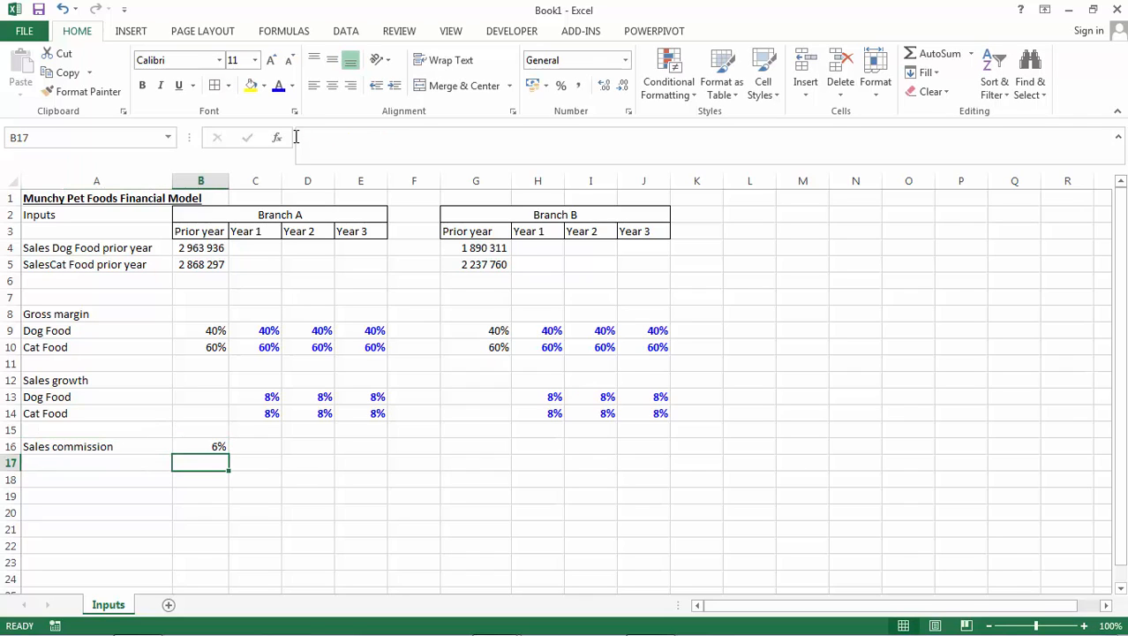
# Enter the label Delivery costs in A18 with a rate of 0.5% beside it in B18.
pyautogui.press('Down')
pyautogui.press('Left')
pyautogui.write('Del')
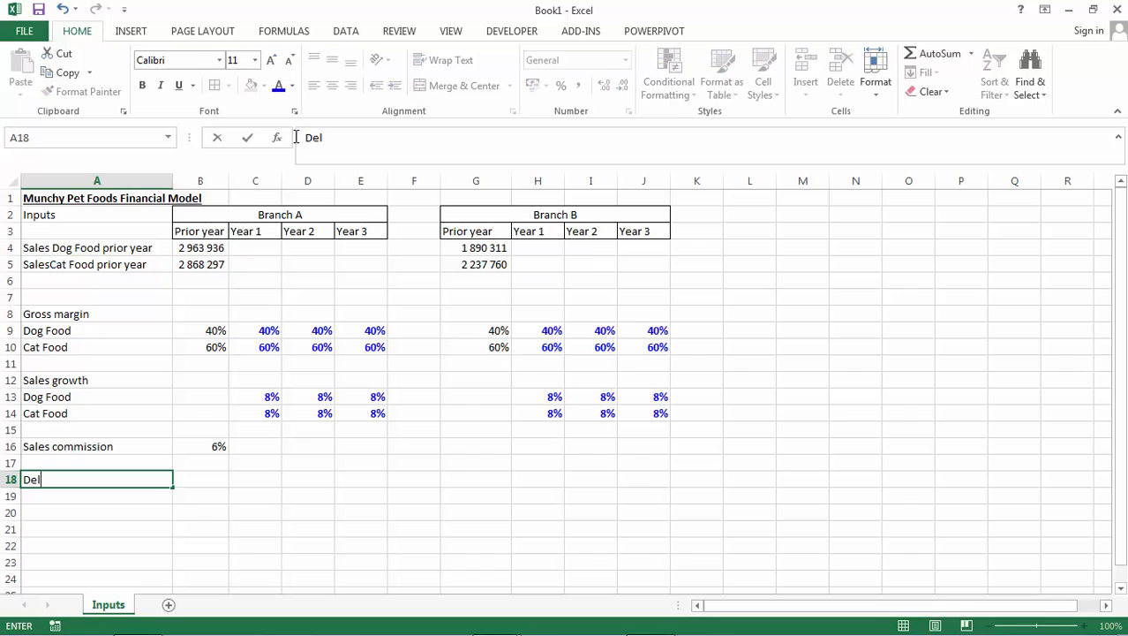
pyautogui.write('ivery costs')
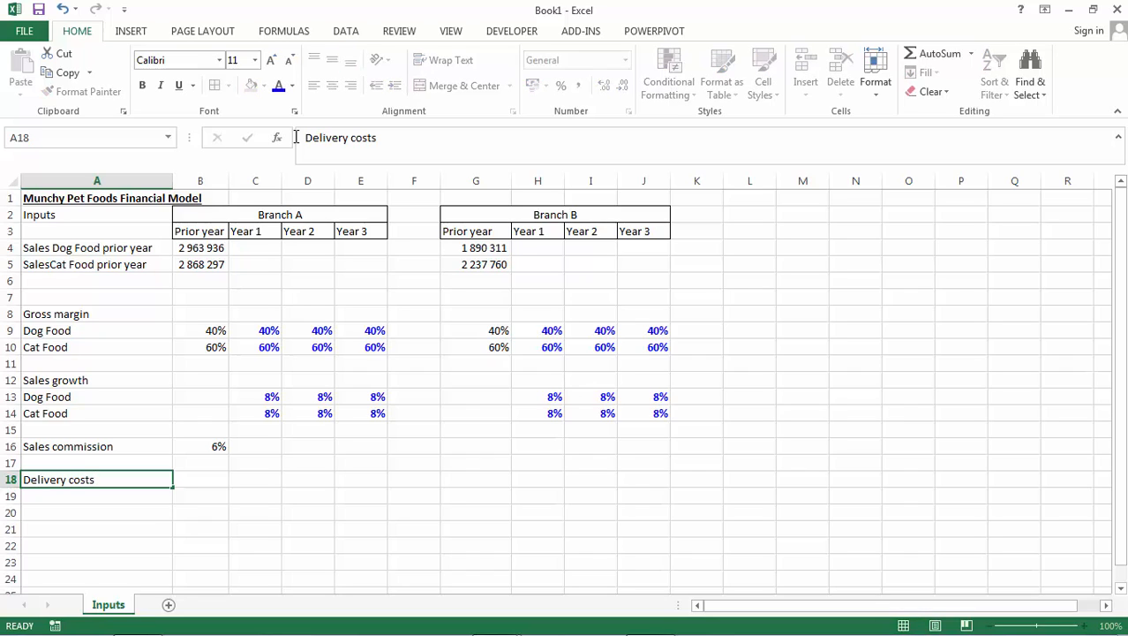
pyautogui.press('Return')
pyautogui.press('Up')
pyautogui.press('Right')
pyautogui.write('0.5%')
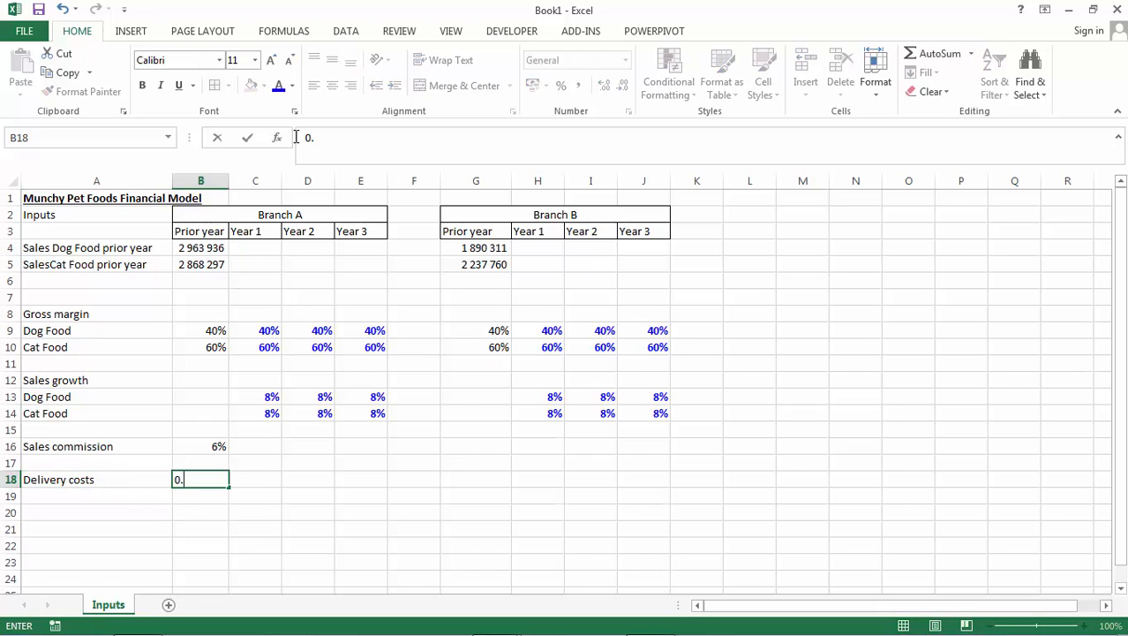
pyautogui.press('Return')
# Enter the heading Fixed costs in A20, below the delivery costs row.
pyautogui.press('Down')
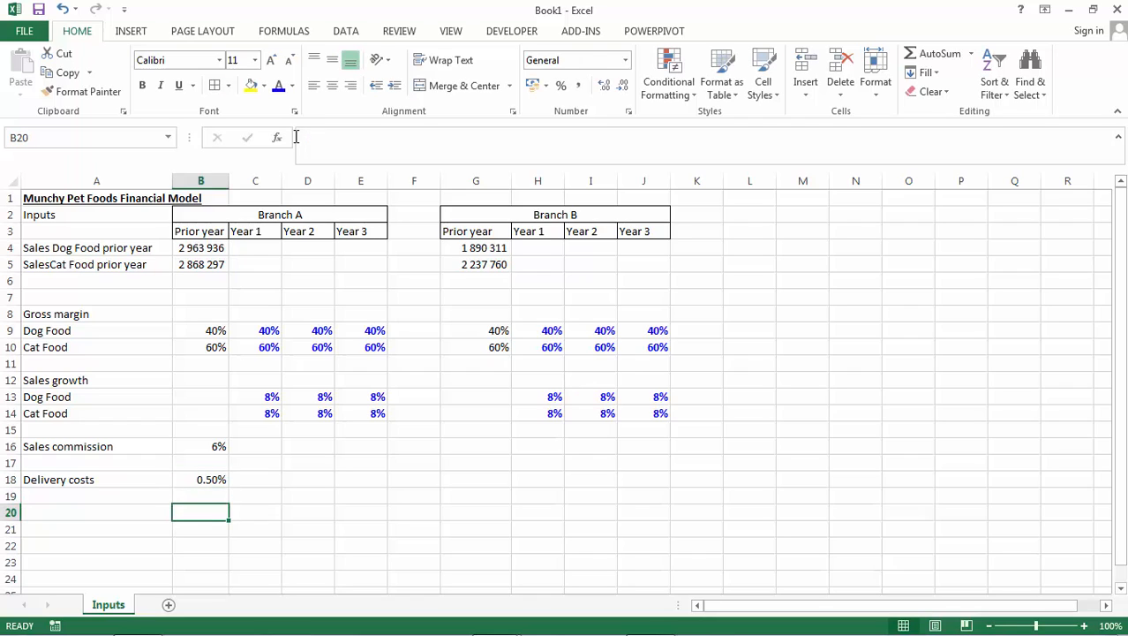
pyautogui.press('Left')
pyautogui.write('Fix')
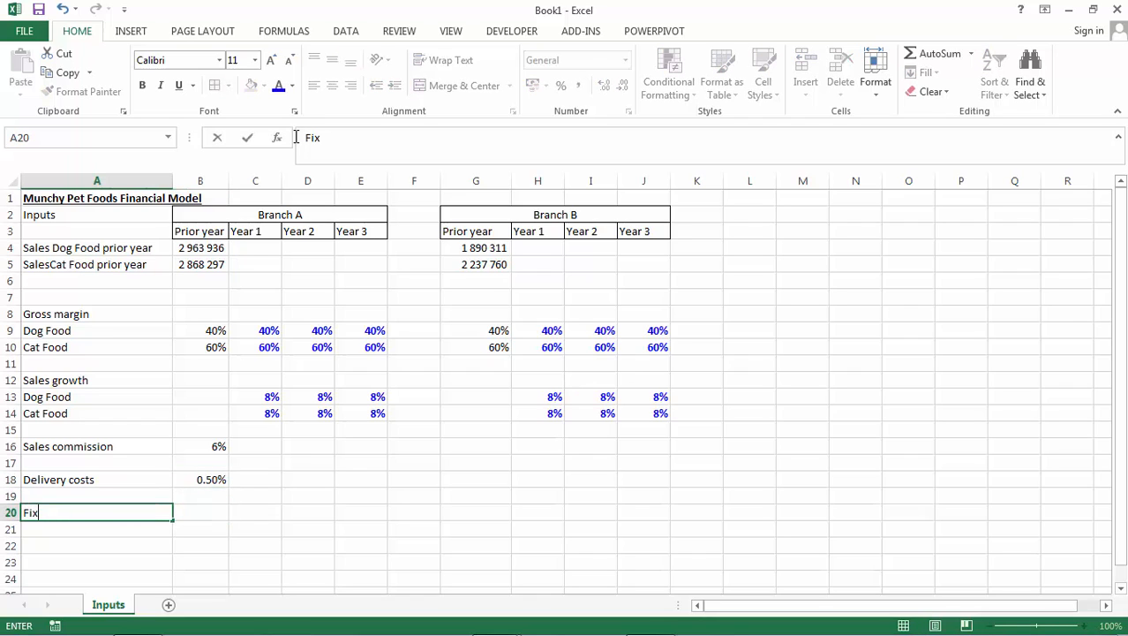
pyautogui.write('ed costs')
pyautogui.press('Return')
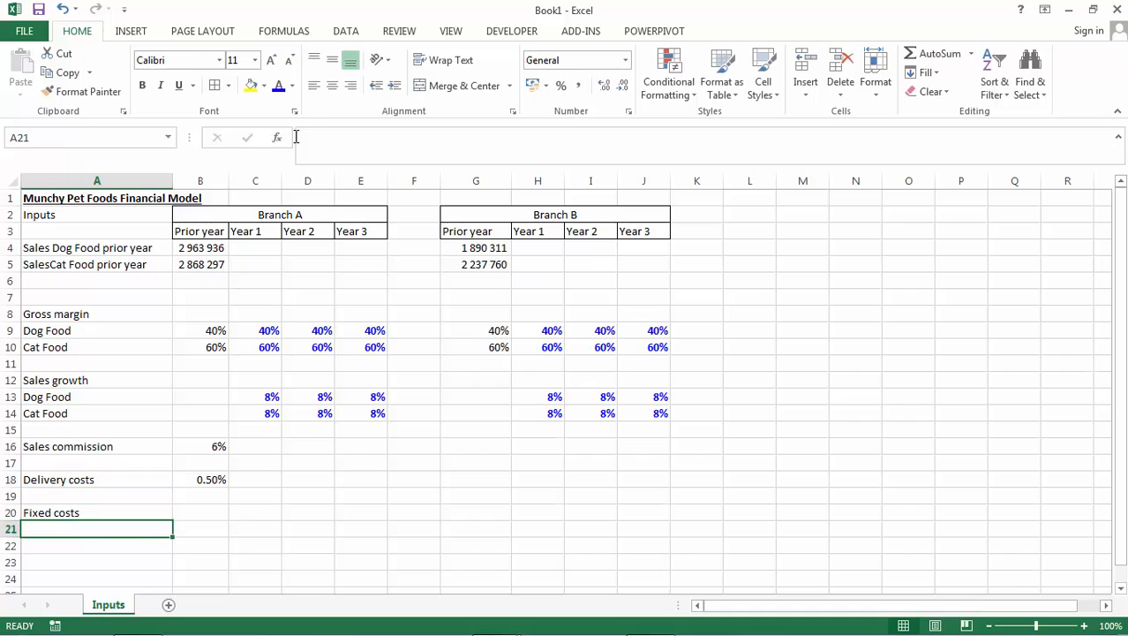
pyautogui.write('1')
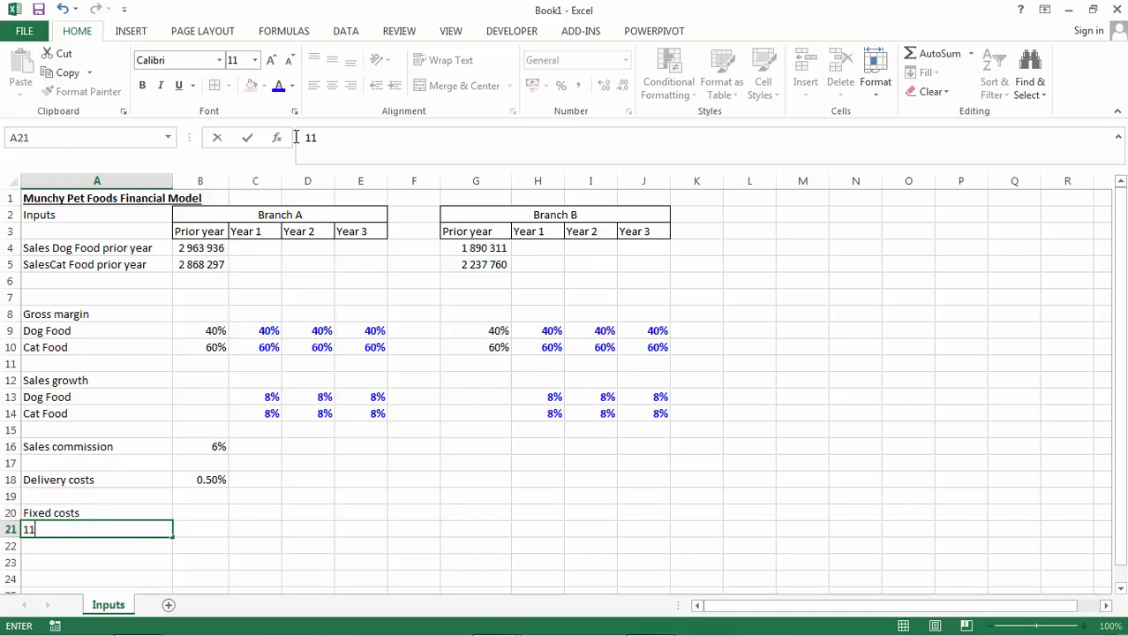
pyautogui.write('1')
pyautogui.press('Escape')
# Copy Branch A's period headers Prior year to Year 3 from B3:E3 to the fixed costs section, starting at B21.
pyautogui.press('Up')
pyautogui.press('Up')
pyautogui.press('Up')
pyautogui.press('Up')
pyautogui.press('Up')
pyautogui.press('Up')
pyautogui.press('Up')
pyautogui.press('Up')
pyautogui.press('Up')
pyautogui.press('Up')
pyautogui.press('Up')
pyautogui.press('Up')
pyautogui.press('Up')
pyautogui.press('Up')
pyautogui.press('Up')
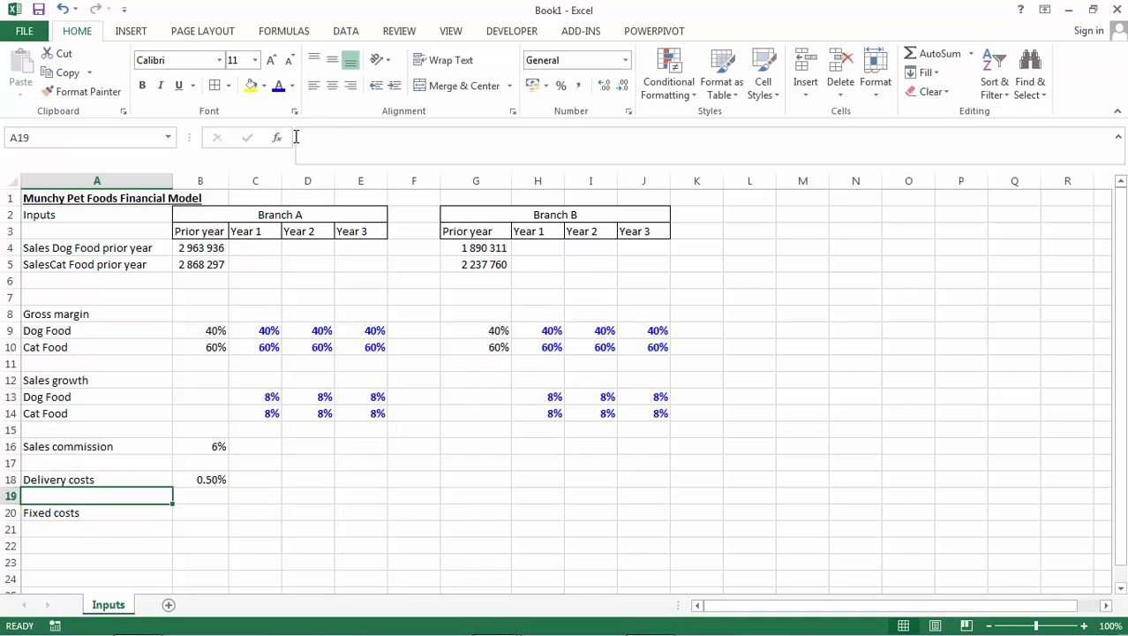
pyautogui.press('Up')
pyautogui.press('Up')
pyautogui.press('Up')
pyautogui.press('Right')
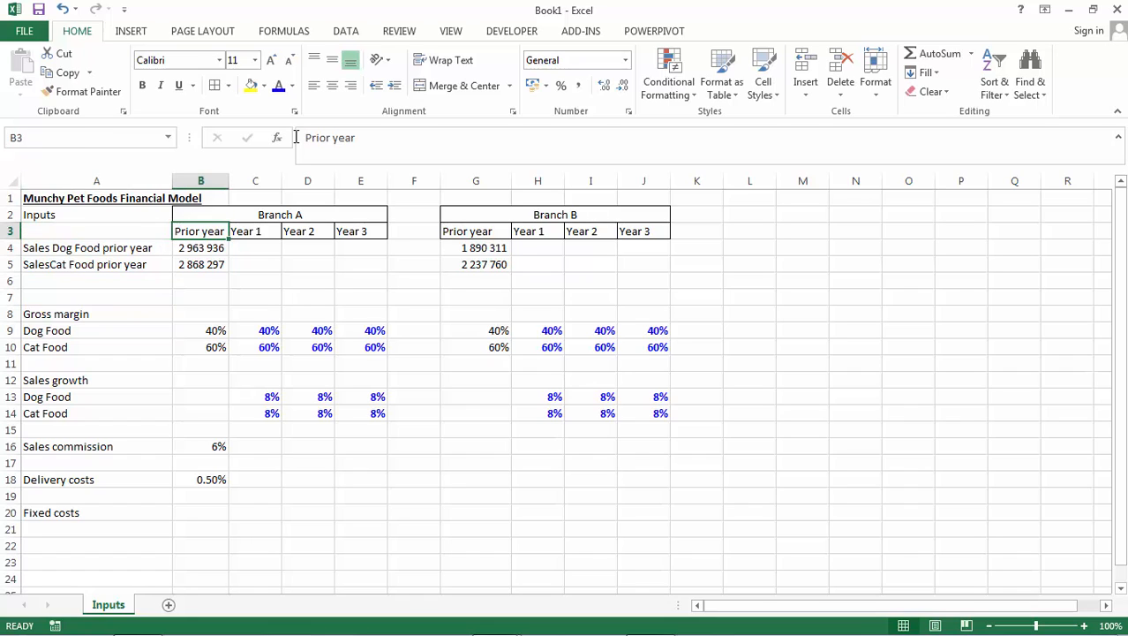
pyautogui.hotkey('shift', 'Right')
pyautogui.hotkey('shift', 'Right')
pyautogui.hotkey('shift', 'Right')
pyautogui.hotkey('ctrl', 'c')
pyautogui.press('Down')
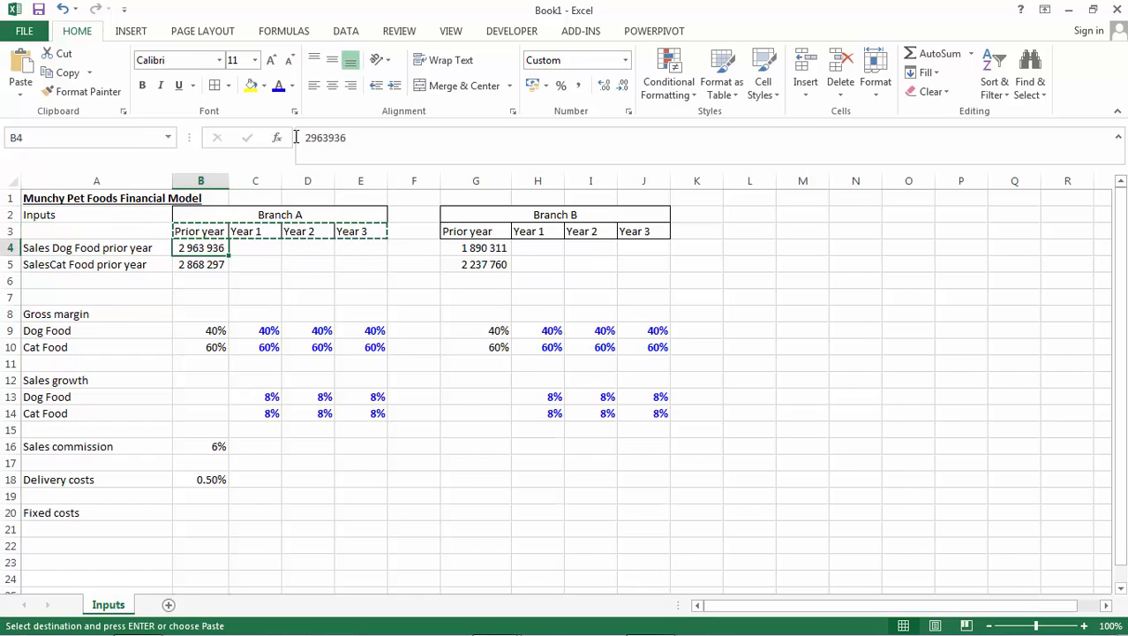
pyautogui.press('Down')
pyautogui.press('Down')
pyautogui.press('Down')
pyautogui.press('Down')
pyautogui.press('Down')
pyautogui.press('Down')
pyautogui.press('Down')
pyautogui.press('Down')
pyautogui.press('Down')
pyautogui.press('Down')
pyautogui.press('Down')
pyautogui.press('Down')
pyautogui.press('Down')
pyautogui.press('Down')
pyautogui.press('Down')
pyautogui.press('Down')
pyautogui.press('Down')
pyautogui.press('Down')
pyautogui.press('Down')
pyautogui.press('Up')
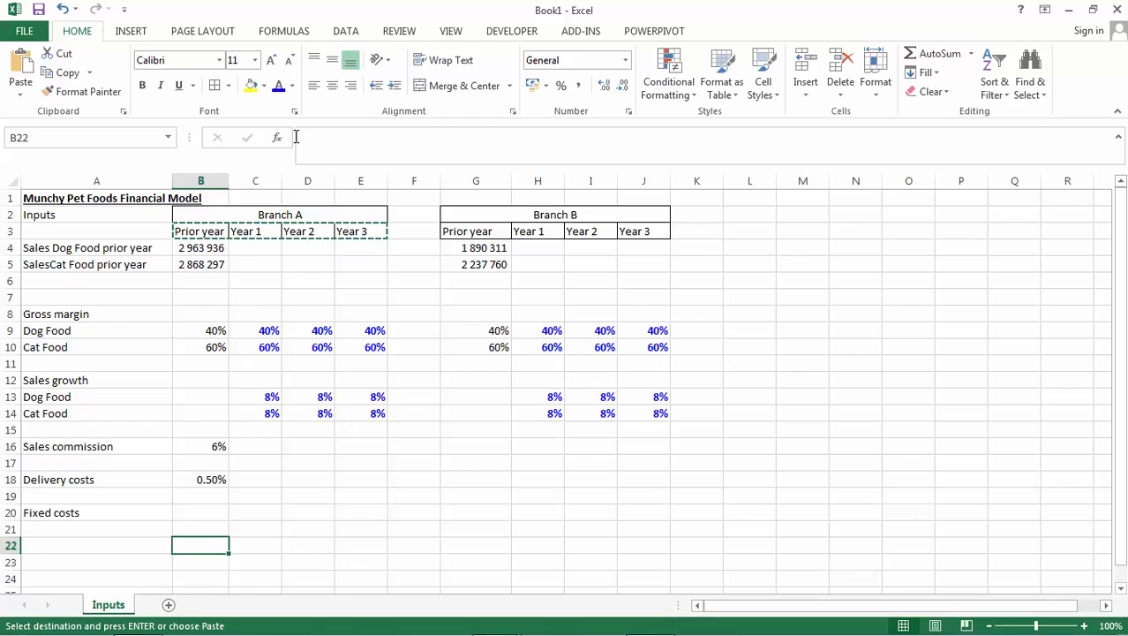
pyautogui.press('Up')
pyautogui.press('Return')
# Enter the column headings Cost in B20 and Inflation in C20, above the fixed costs period headers.
pyautogui.press('Up')
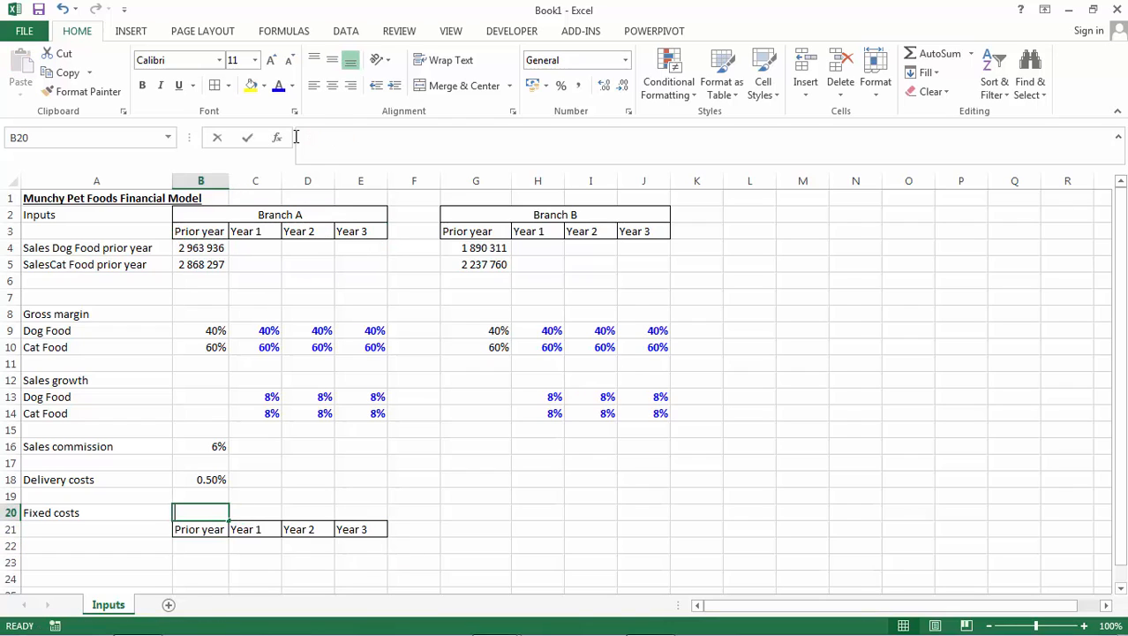
pyautogui.write('Cost')
pyautogui.press('Tab')
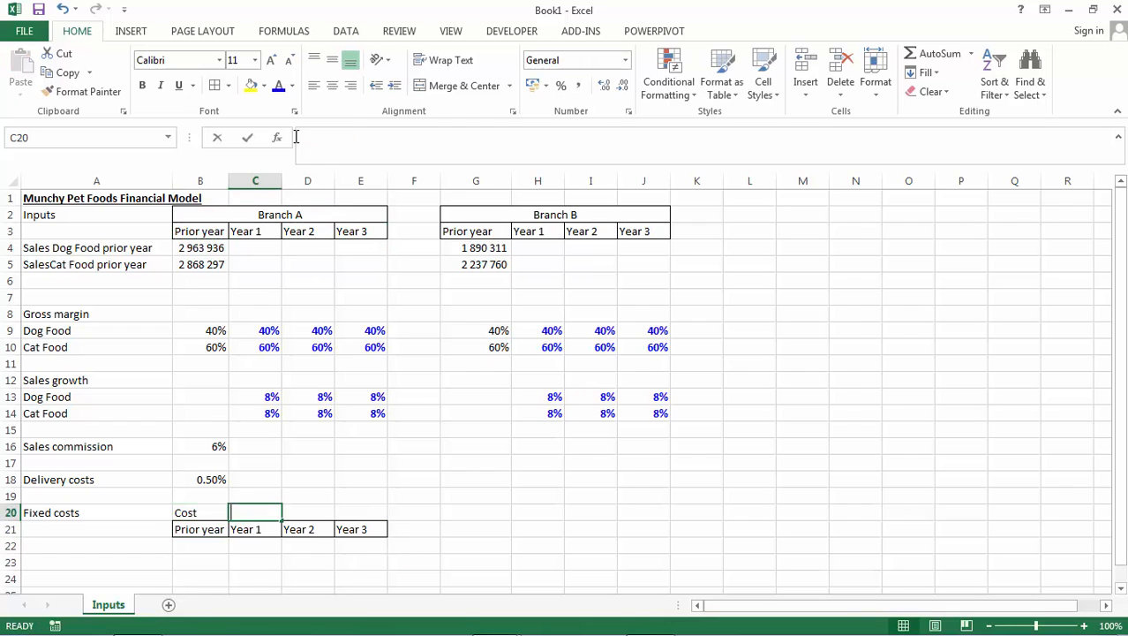
pyautogui.write('Inflati')
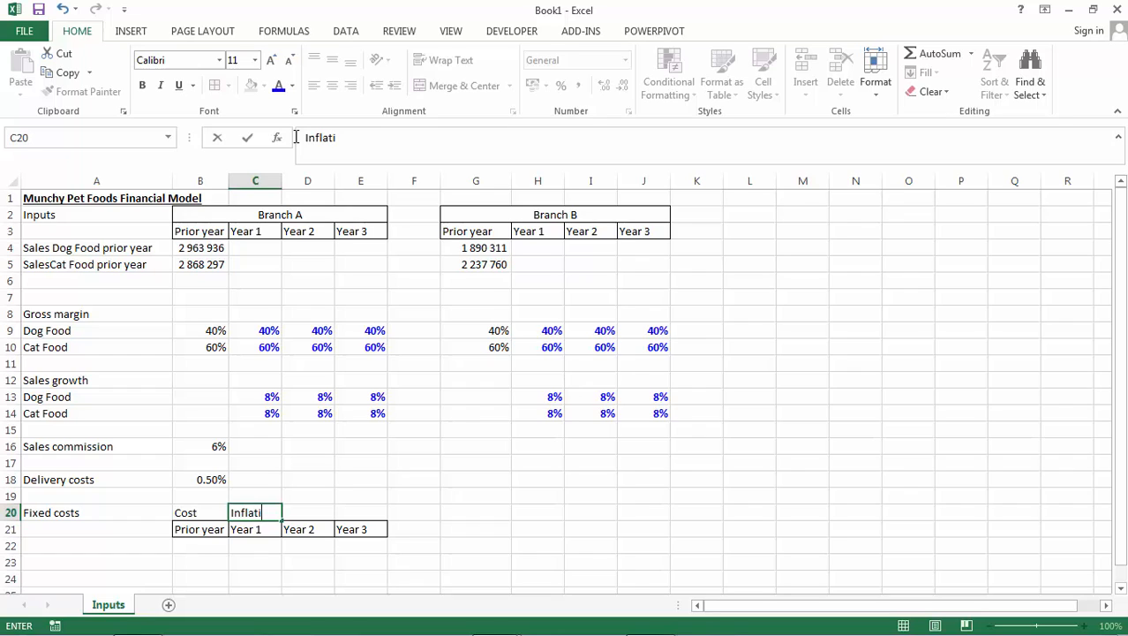
pyautogui.write('on')
pyautogui.press('Down')
# Copy the Inflation heading from C20 across to the Year 2 and Year 3 columns in D20:E20.
pyautogui.press('Up')
pyautogui.press('Right')
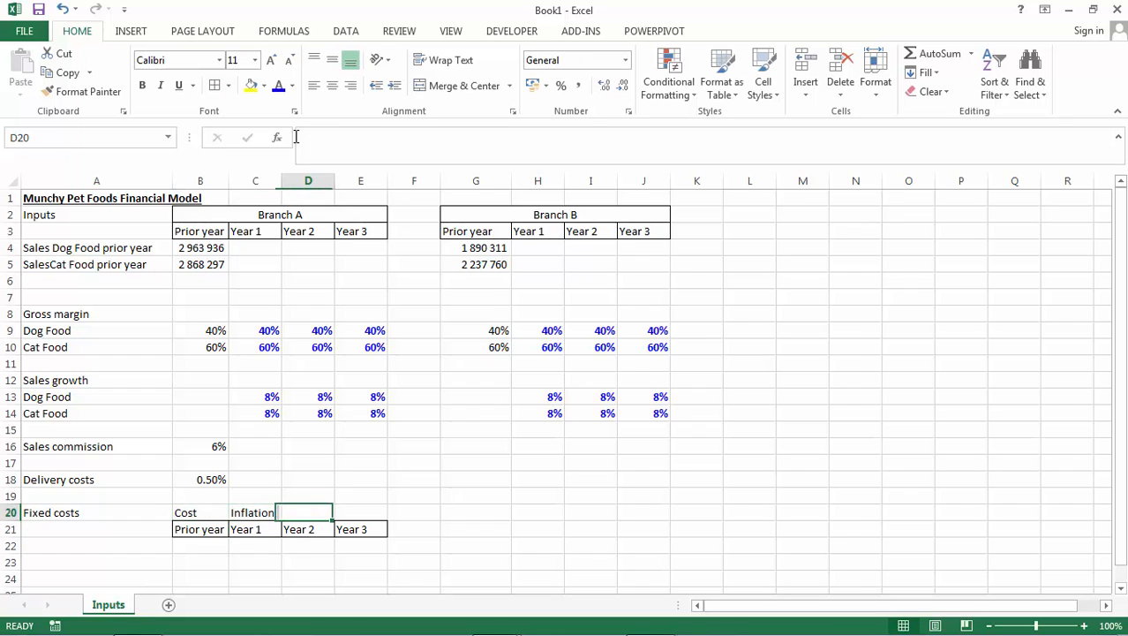
pyautogui.press('Left')
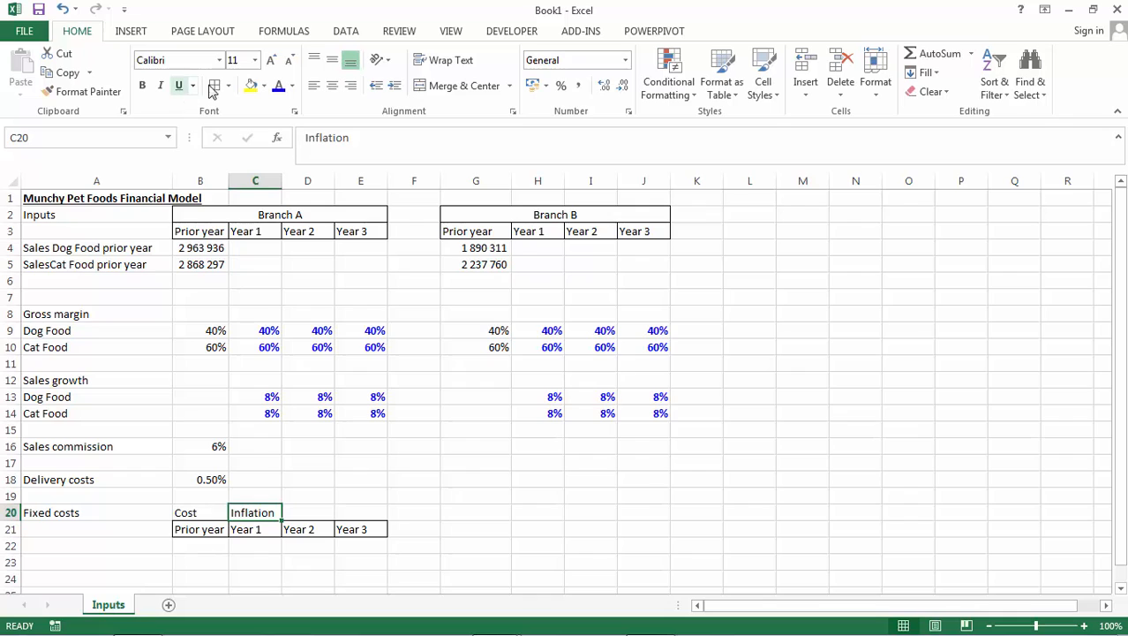
pyautogui.hotkey('ctrl', 'c')
pyautogui.hotkey('shift', 'Right')
pyautogui.hotkey('shift', 'Right')
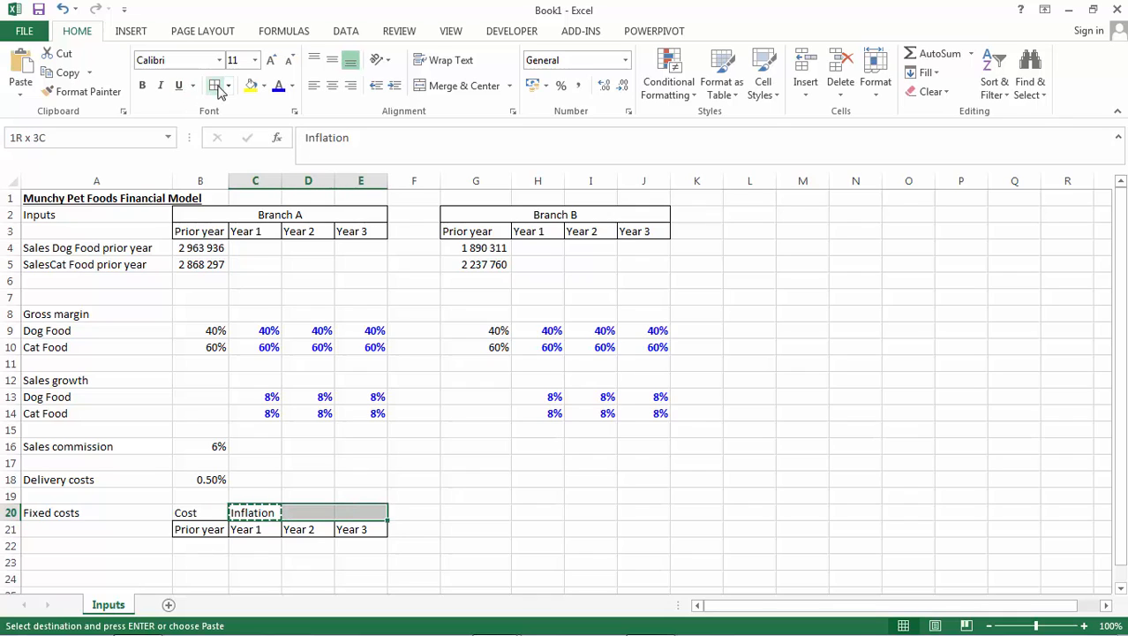
pyautogui.hotkey('ctrl', 'v')
# Copy the two-row fixed costs header block B20:E21 to Branch B, starting at G20.
pyautogui.press('Left')
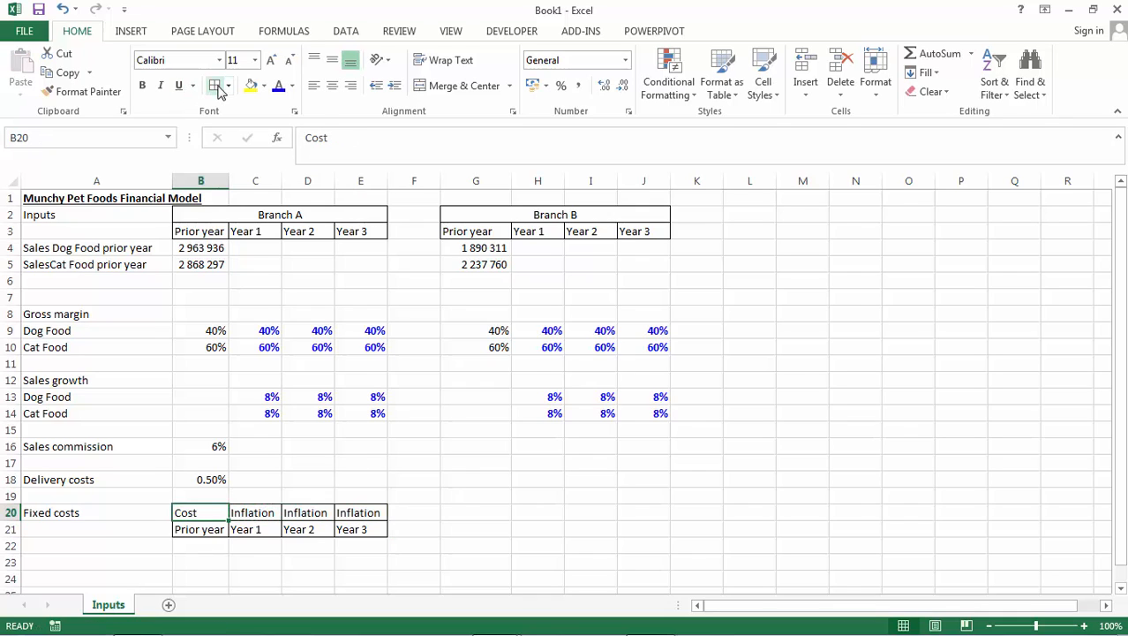
pyautogui.hotkey('shift', 'Down')
pyautogui.hotkey('shift', 'Right')
pyautogui.hotkey('shift', 'Right')
pyautogui.hotkey('shift', 'Right')
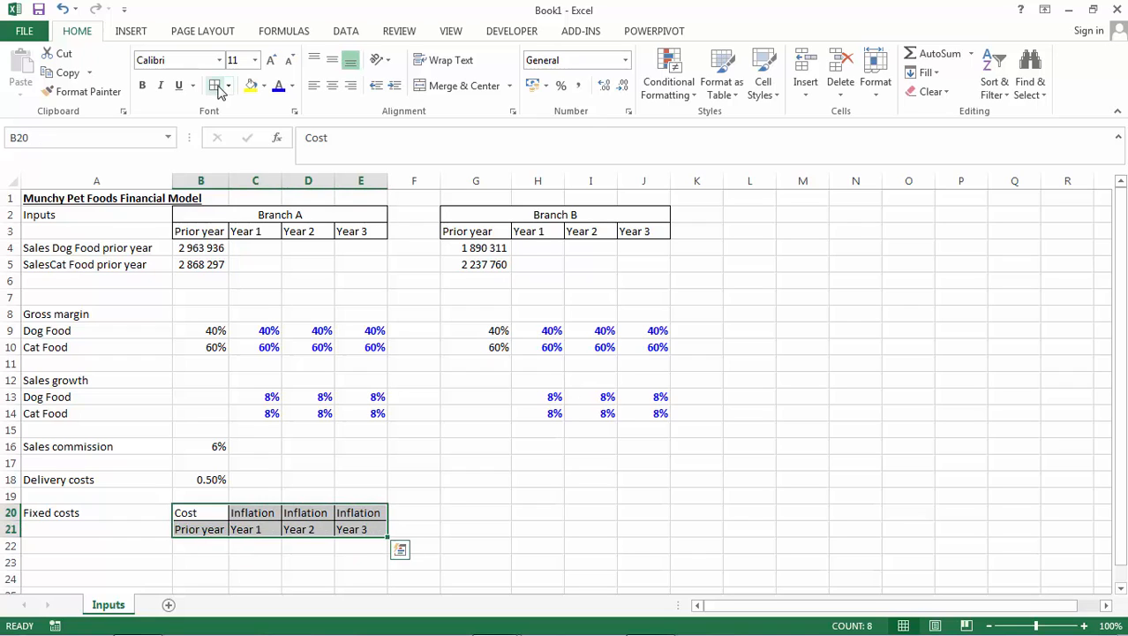
pyautogui.hotkey('ctrl', 'c')
pyautogui.press('Right')
pyautogui.press('Right')
pyautogui.press('Right')
pyautogui.press('Right')
pyautogui.press('Right')
pyautogui.hotkey('ctrl', 'v')
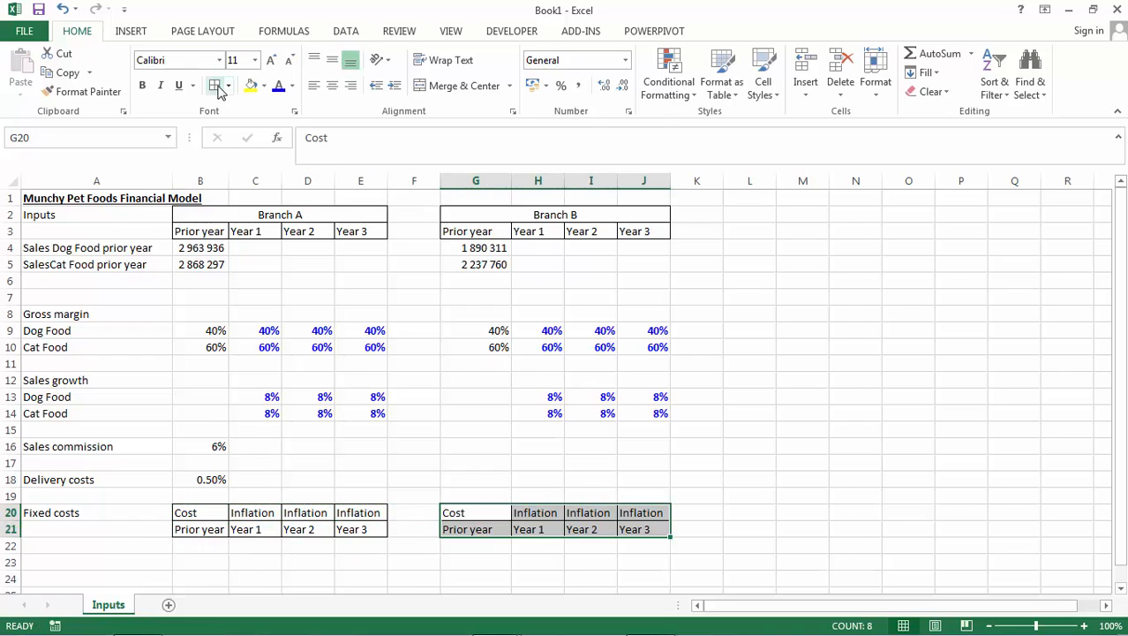
# Enter the fixed cost labels Advertising in A22 and Salaries in A23.
pyautogui.press('Down')
pyautogui.press('Down')
pyautogui.press('Left')
pyautogui.press('Left')
pyautogui.press('Left')
pyautogui.press('Left')
pyautogui.press('Left')
pyautogui.press('Left')
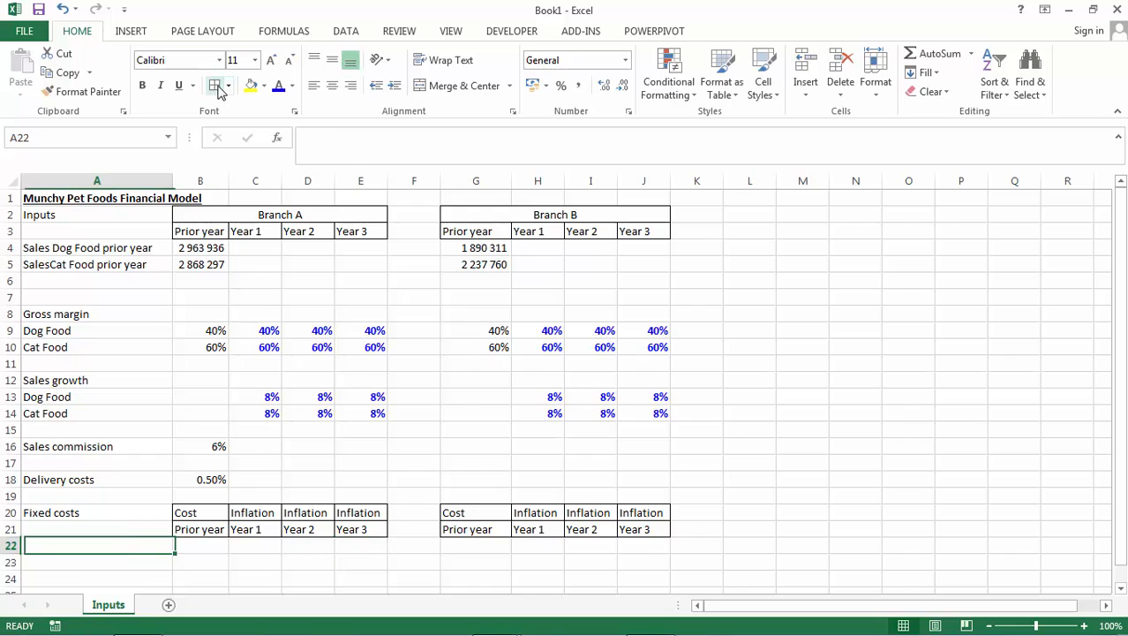
pyautogui.write('Advertising')
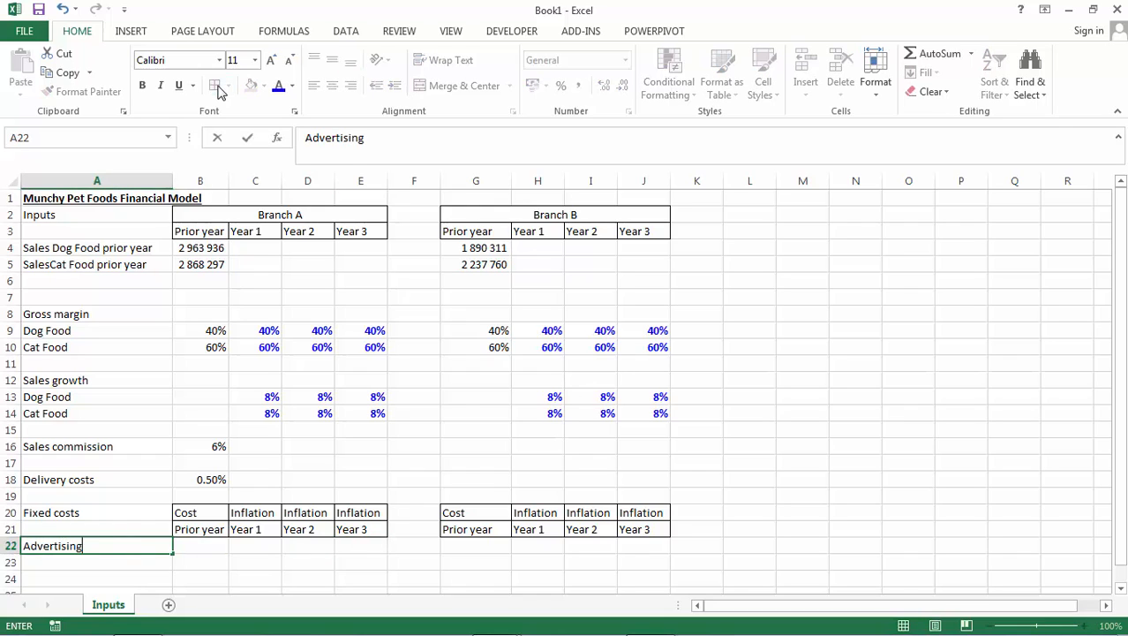
pyautogui.press('Return')
pyautogui.write('S')
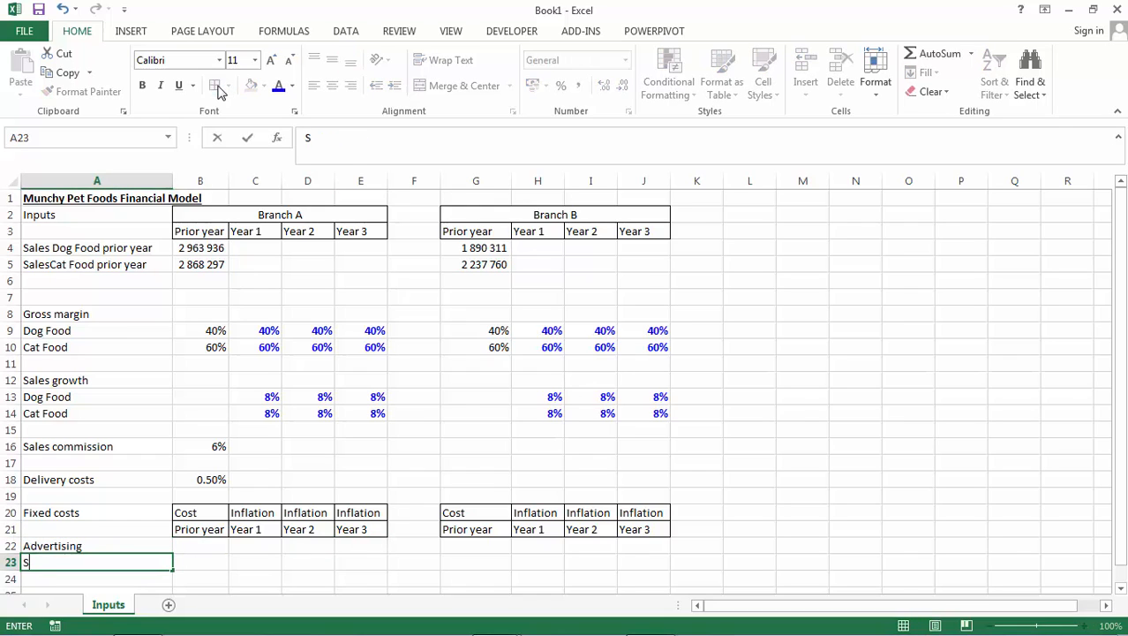
pyautogui.write('alaries')
pyautogui.press('Return')
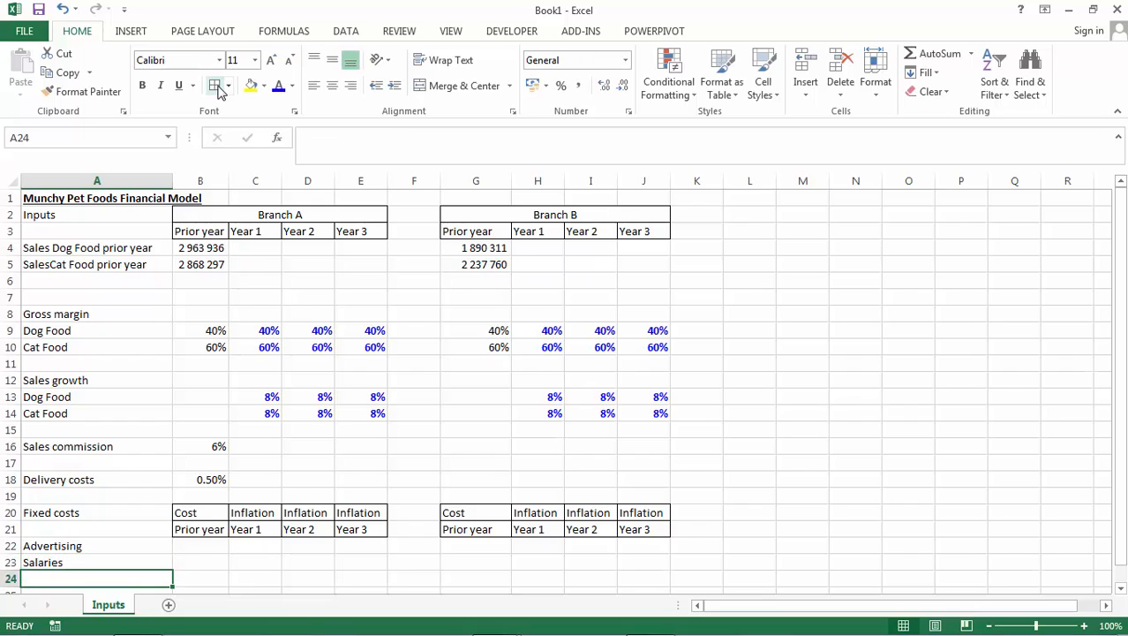
# Enter the labels Store rental in A24 and Utilities & op costs in A25, and the value 111 in A26.
pyautogui.write('Store')
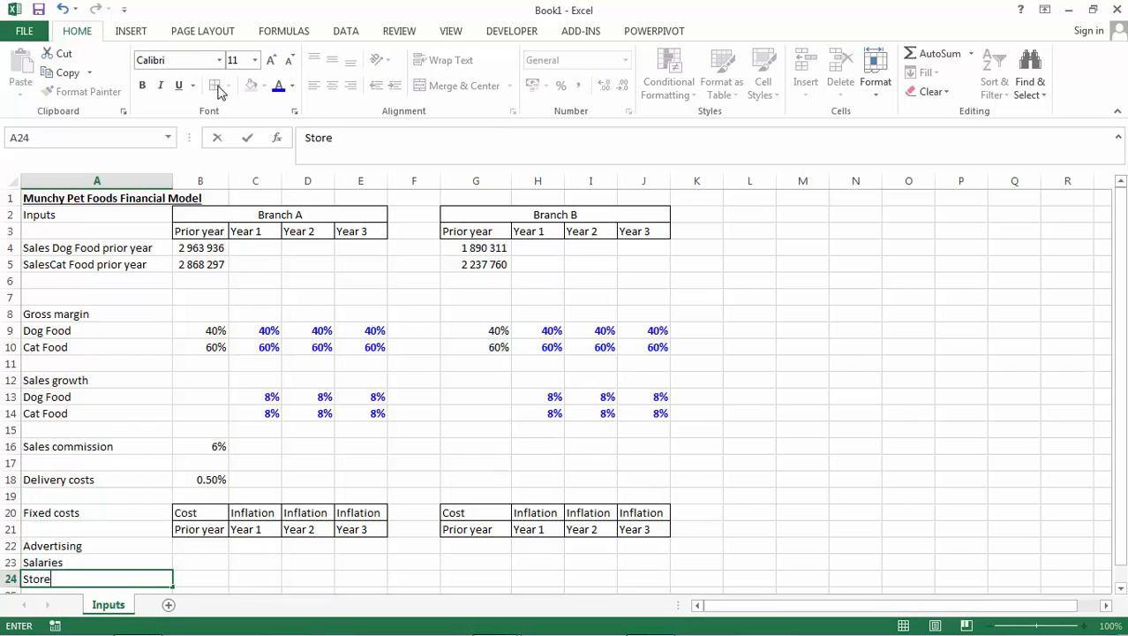
pyautogui.write(' rental')
pyautogui.press('Return')
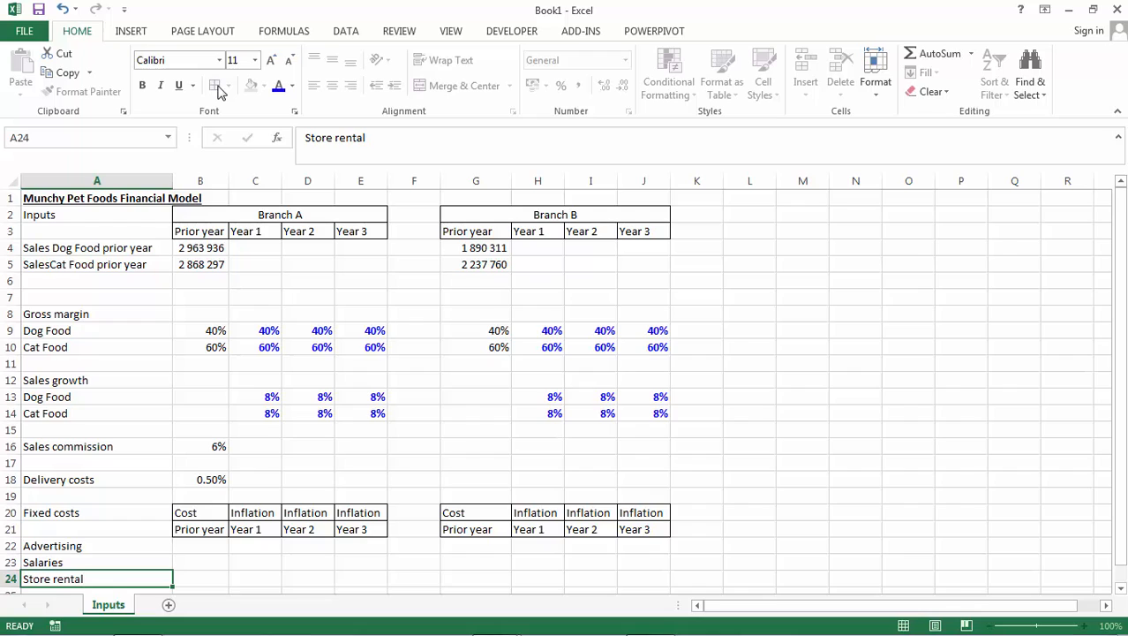
pyautogui.write('Ut')
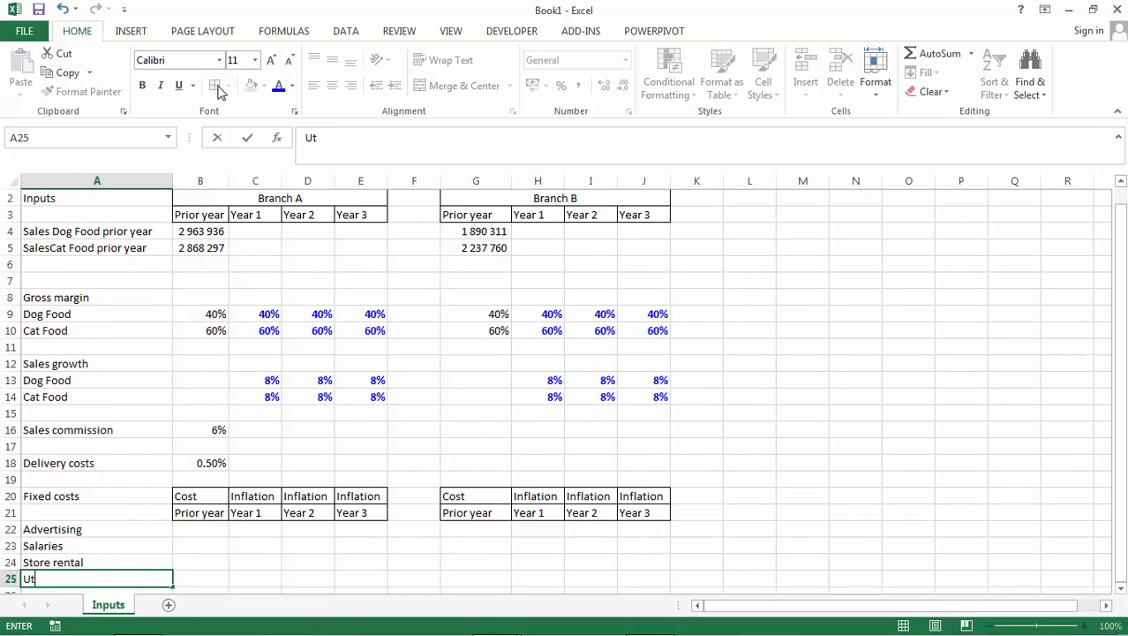
pyautogui.write('ilities & op cost')
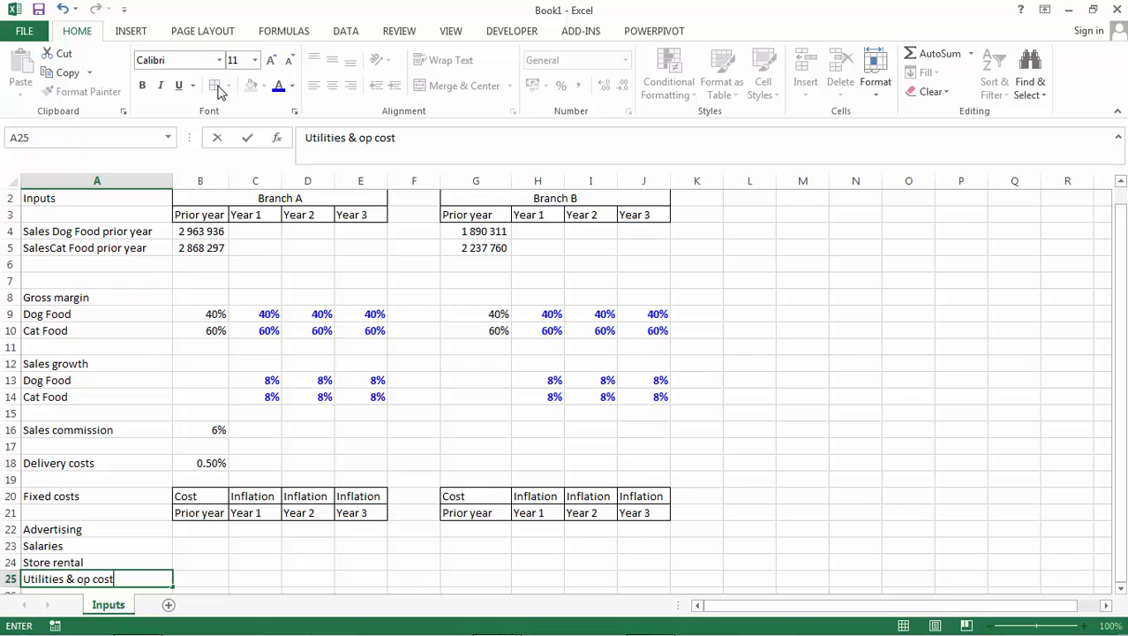
pyautogui.write('s')
pyautogui.press('Return')
pyautogui.write('111')
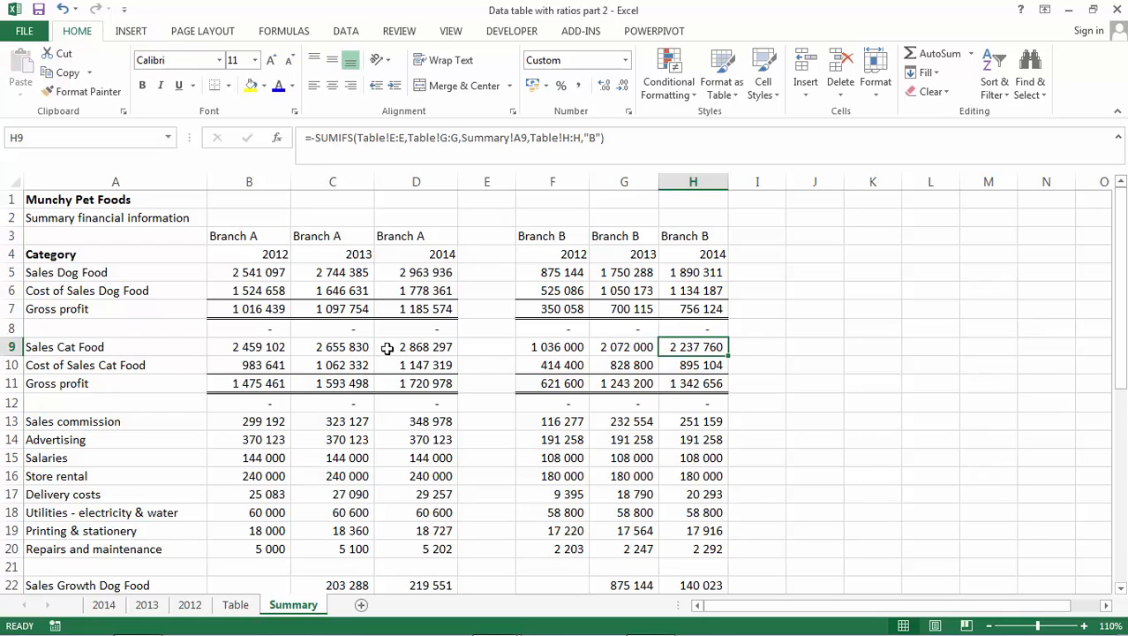
# Copy Branch A's 2014 Advertising cost from D14 of the Summary sheet and paste it as a value into B22 of the Inputs sheet.
pyautogui.click(269, 440)
pyautogui.click(448, 435)
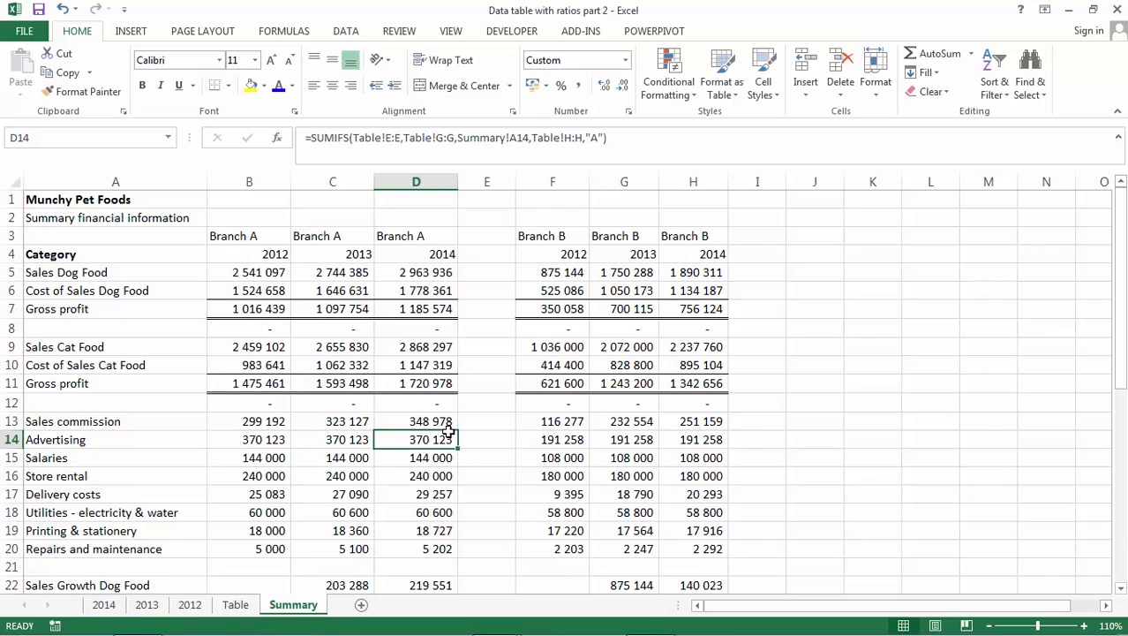
pyautogui.hotkey('ctrl', 'c')
pyautogui.hotkey('alt', 'Tab')
pyautogui.press('Up')
pyautogui.press('Up')
pyautogui.press('Up')
pyautogui.press('Up')
pyautogui.press('Right')
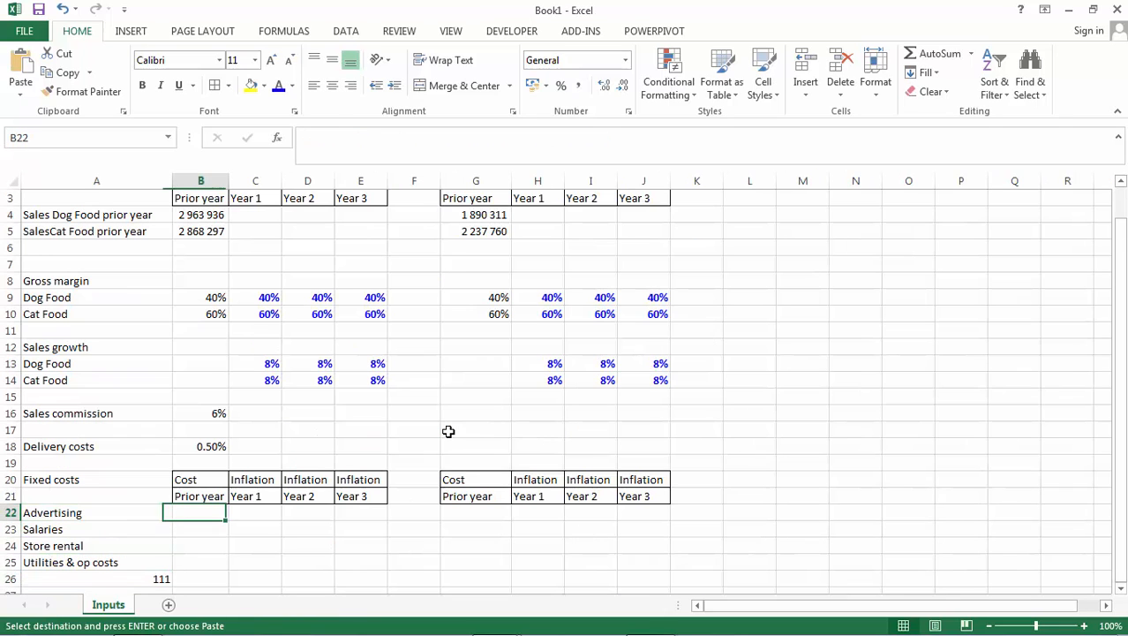
pyautogui.hotkey('ctrl', 'alt', 'v')
pyautogui.press('v')
pyautogui.press('Return')
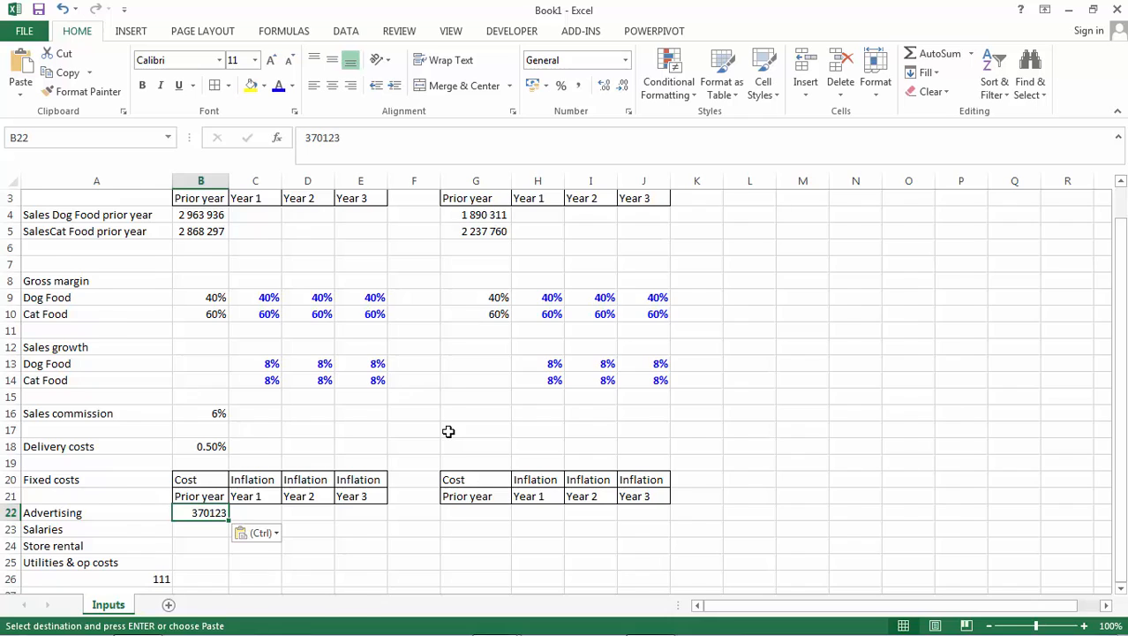
# Look up Branch A's 2014 Salaries in the Summary sheet and enter 144000 in B23 of the Inputs sheet.
pyautogui.hotkey('alt', 'Tab')
pyautogui.press('Escape')
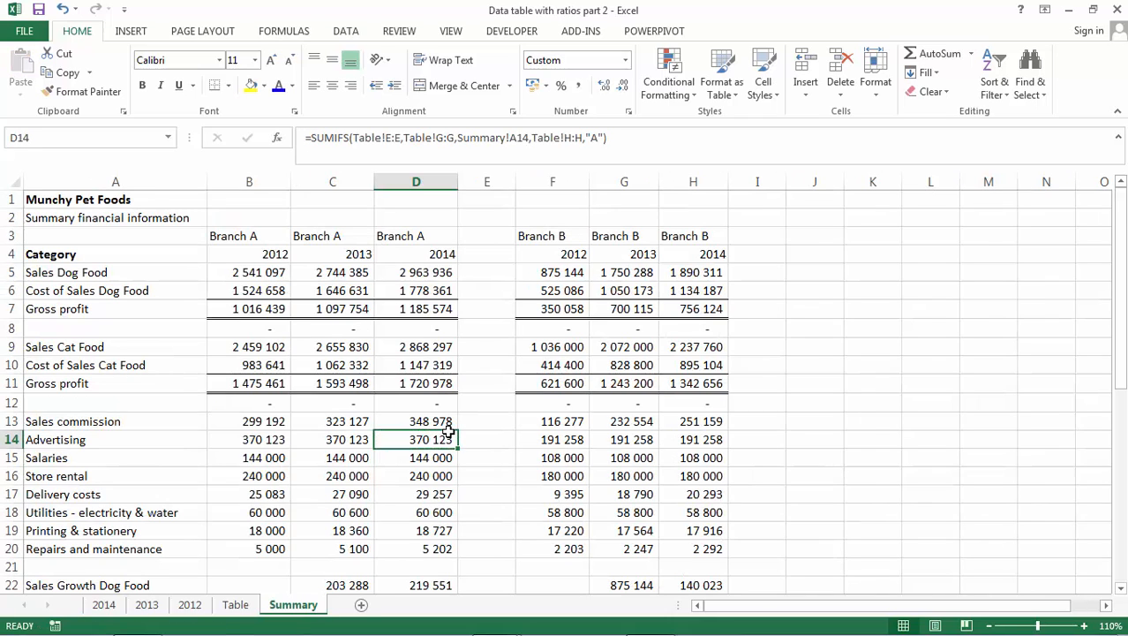
pyautogui.press('Down')
pyautogui.hotkey('alt', 'Tab')
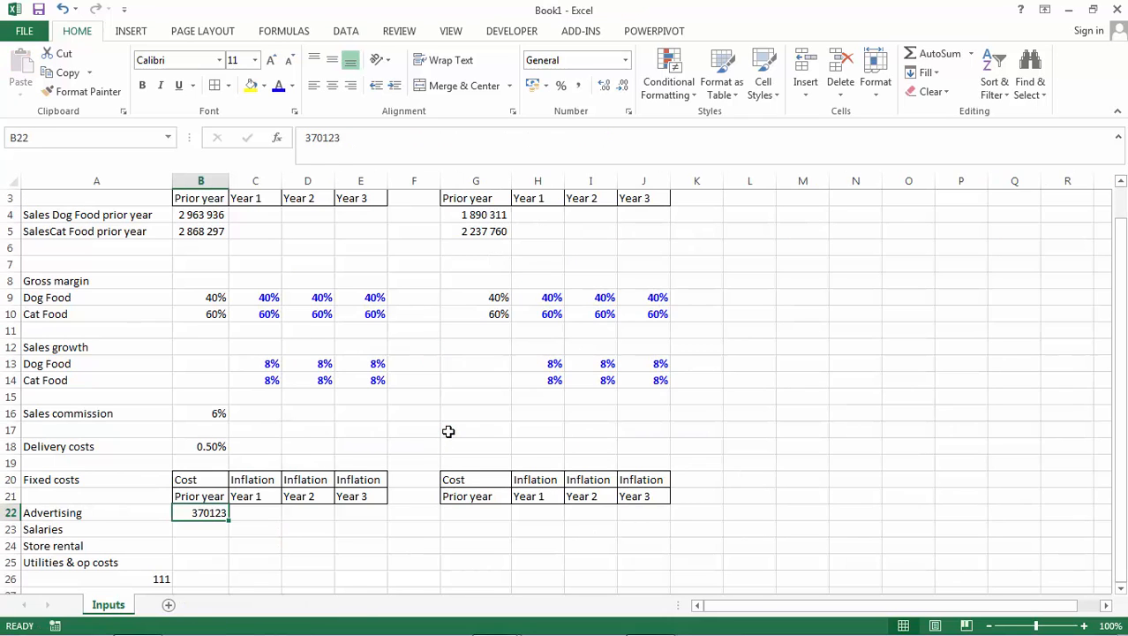
pyautogui.press('Down')
pyautogui.write('144000')
pyautogui.press('Return')
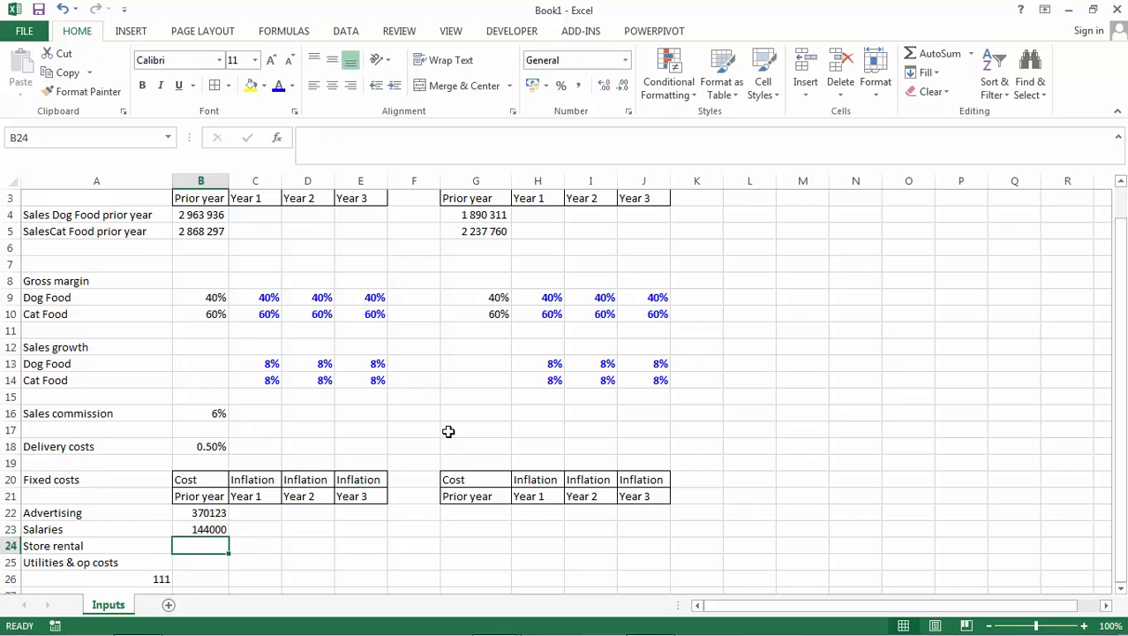
# Copy the number format of the prior year cat food sales in B5 to the fixed cost cells B22:B26.
pyautogui.click(201, 232)
pyautogui.click(81, 91)
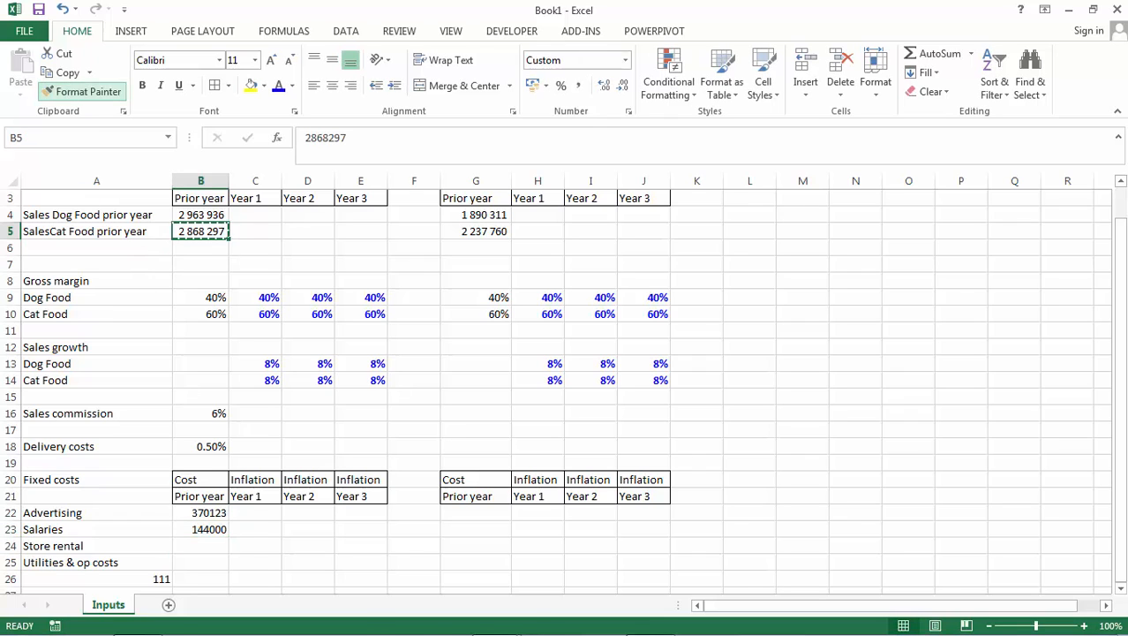
pyautogui.moveTo(210, 514); pyautogui.dragTo(208, 549)
pyautogui.moveTo(208, 578); pyautogui.dragTo(209, 585)
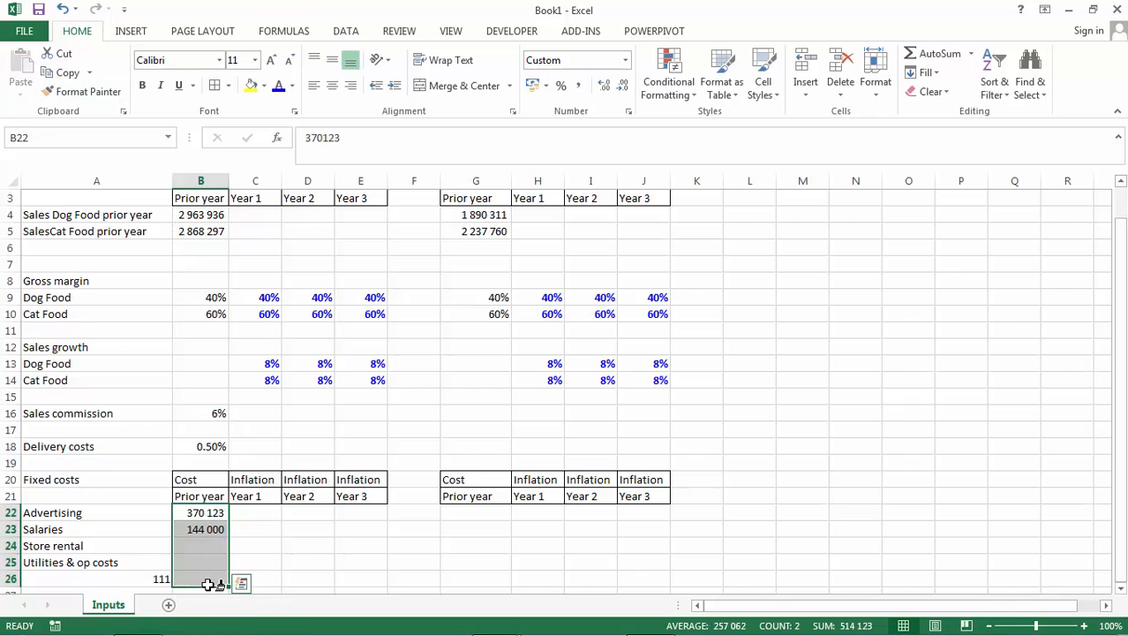
# Look up Branch A's 2014 Store rental in the Summary sheet and enter 240000 in B24 of the Inputs sheet.
pyautogui.click(241, 492)
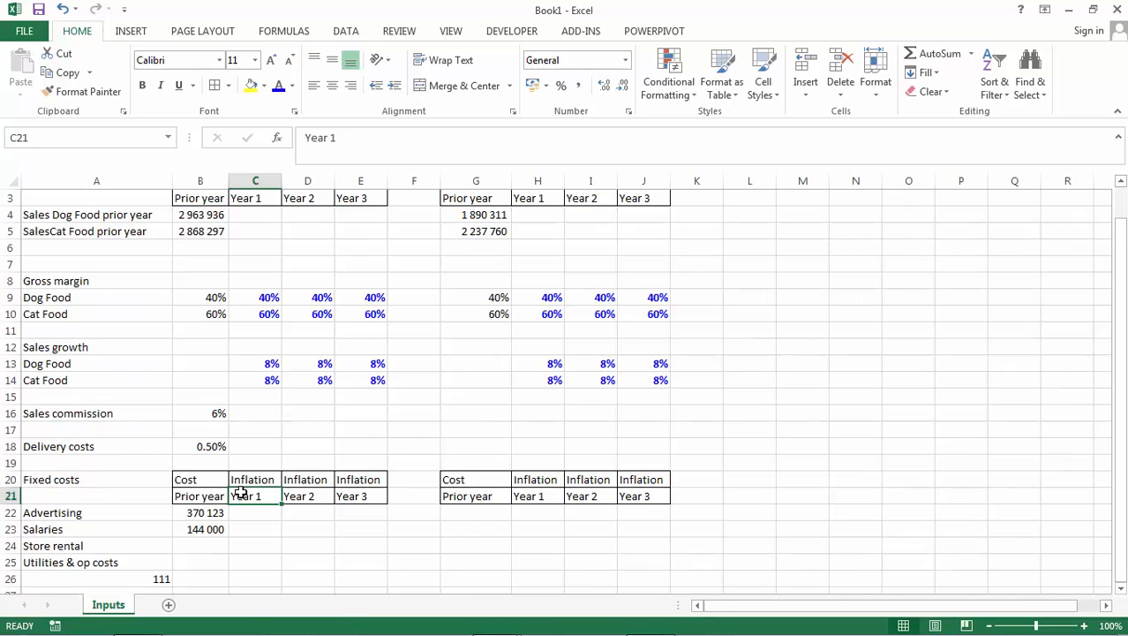
pyautogui.press('Down')
pyautogui.press('Down')
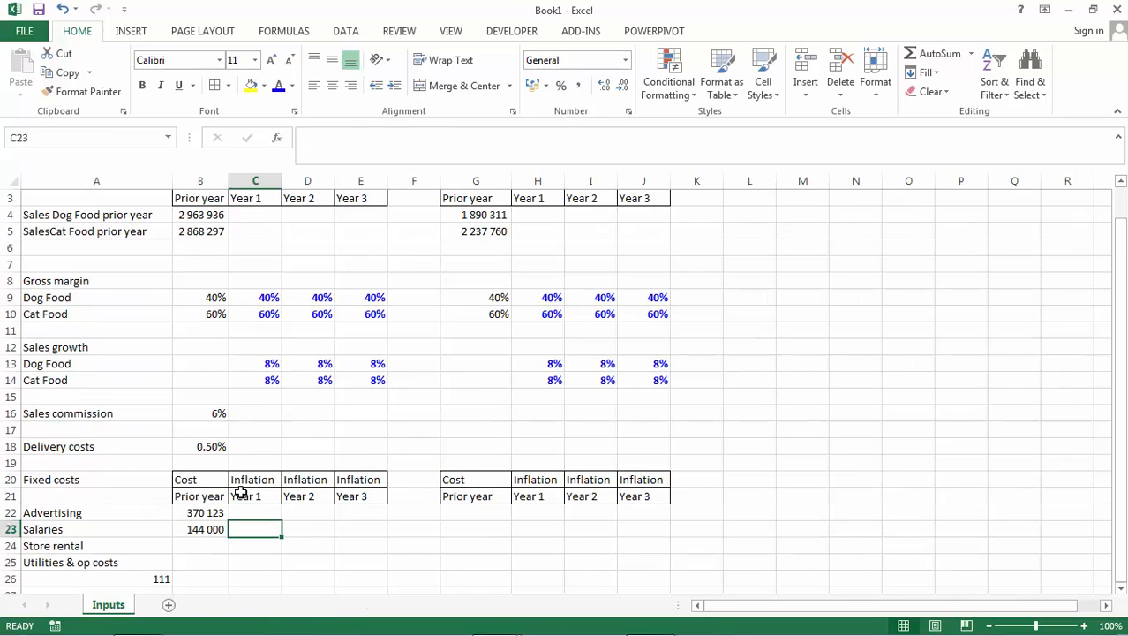
pyautogui.press('Down')
pyautogui.press('Left')
pyautogui.write('240 000')
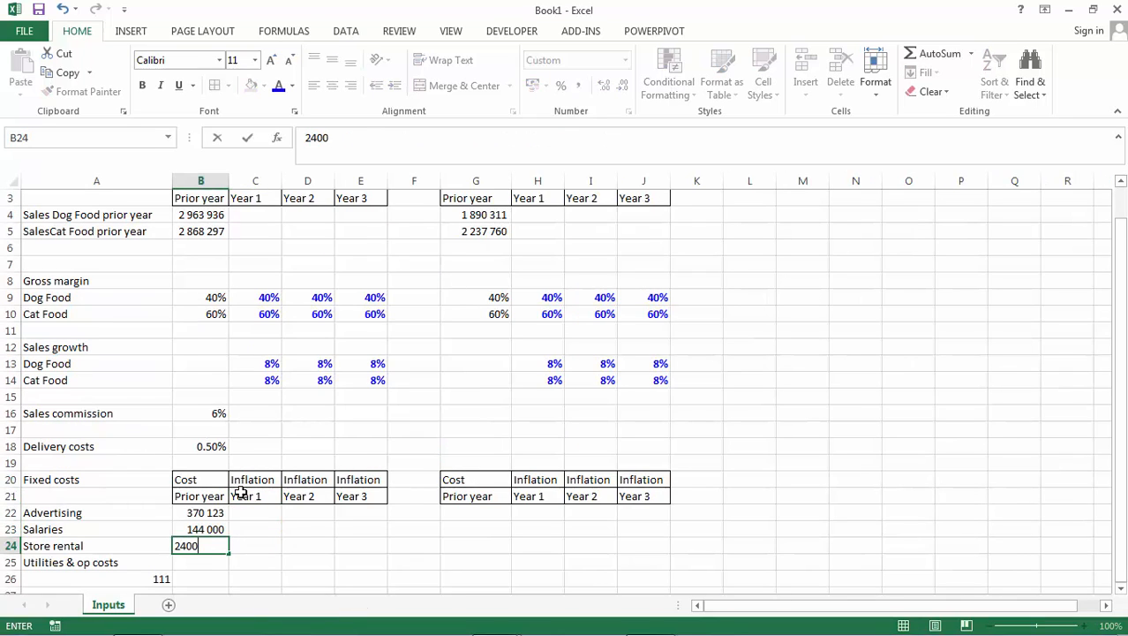
pyautogui.press('Return')
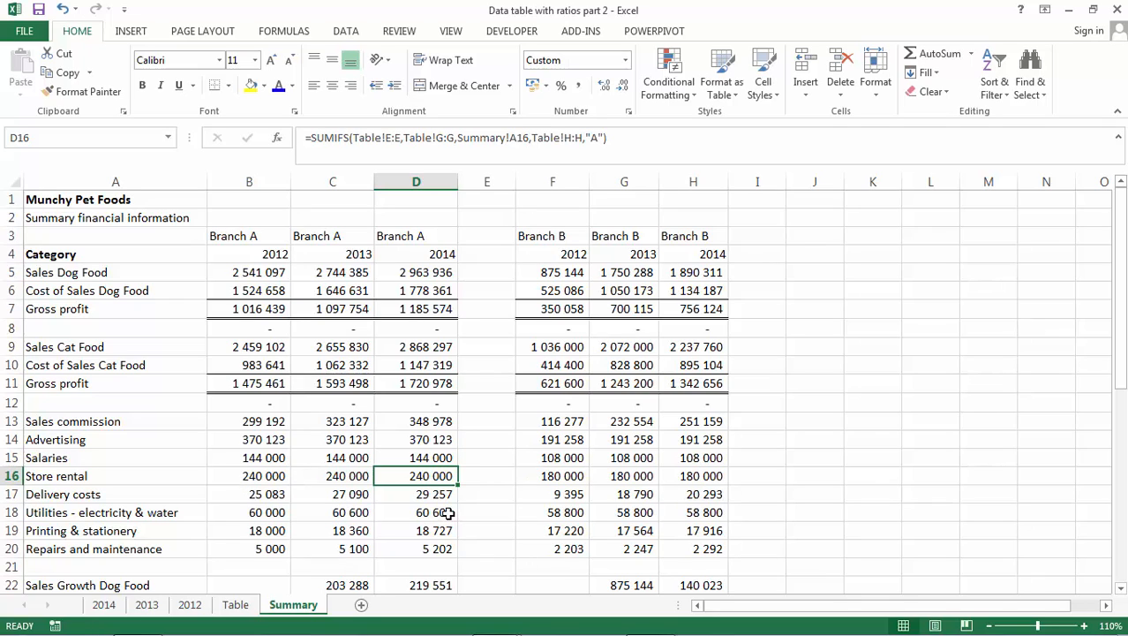
# Total Branch A's 2014 utilities, printing and repairs costs in D18:D20 of the Summary sheet and enter 84529 in B25 of the Inputs sheet.
pyautogui.moveTo(448, 513); pyautogui.dragTo(447, 547)
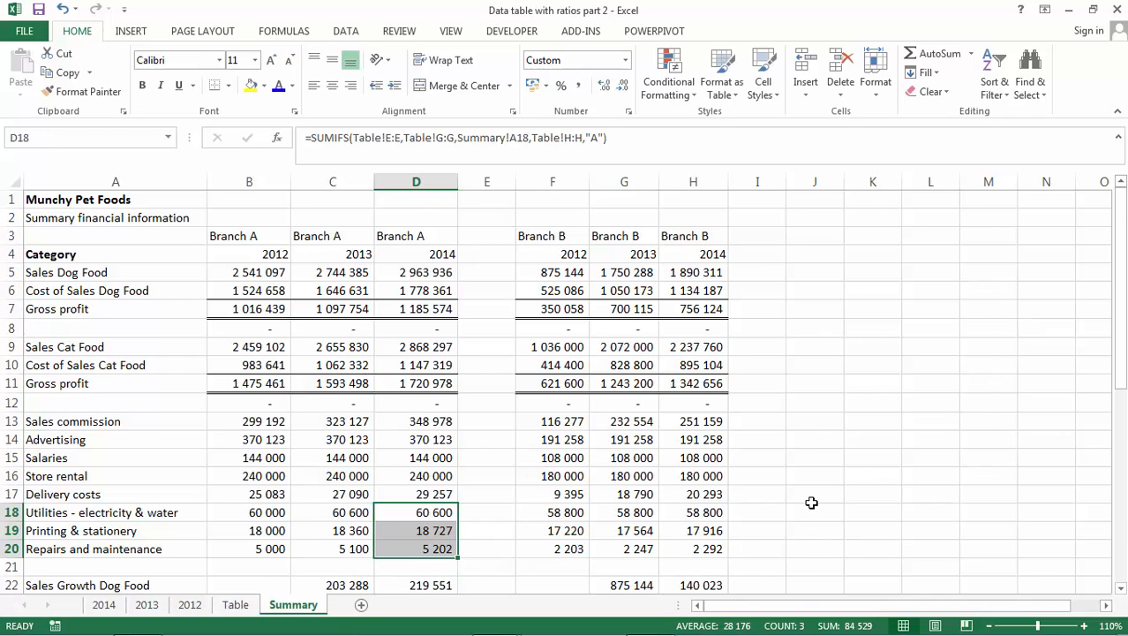
pyautogui.hotkey('alt', 'Tab')
pyautogui.write('84529')
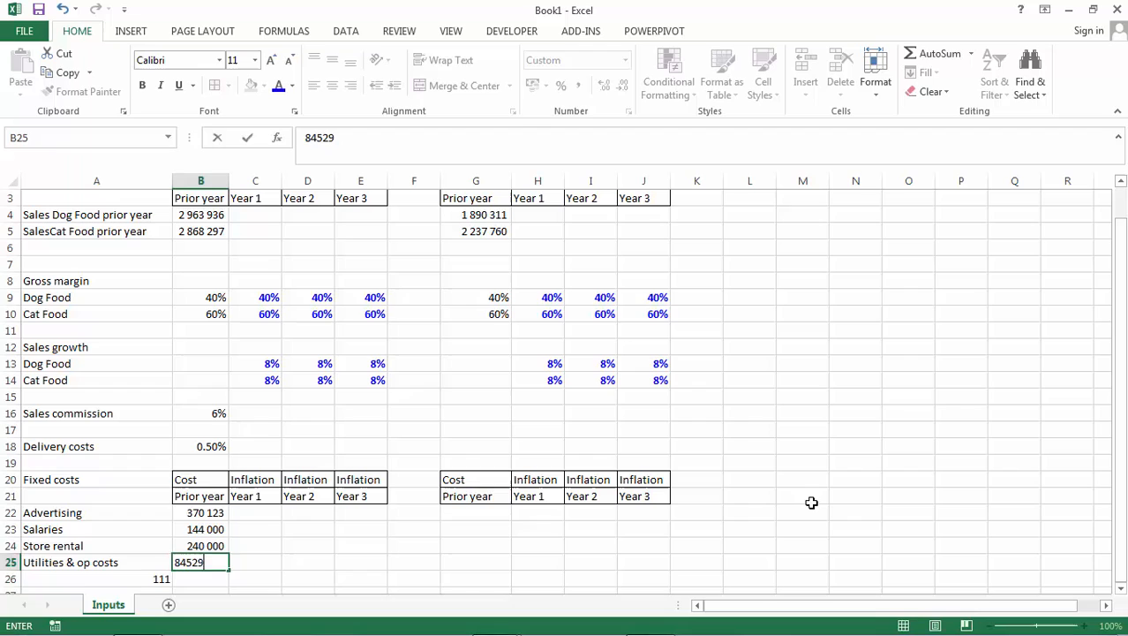
pyautogui.press('Return')
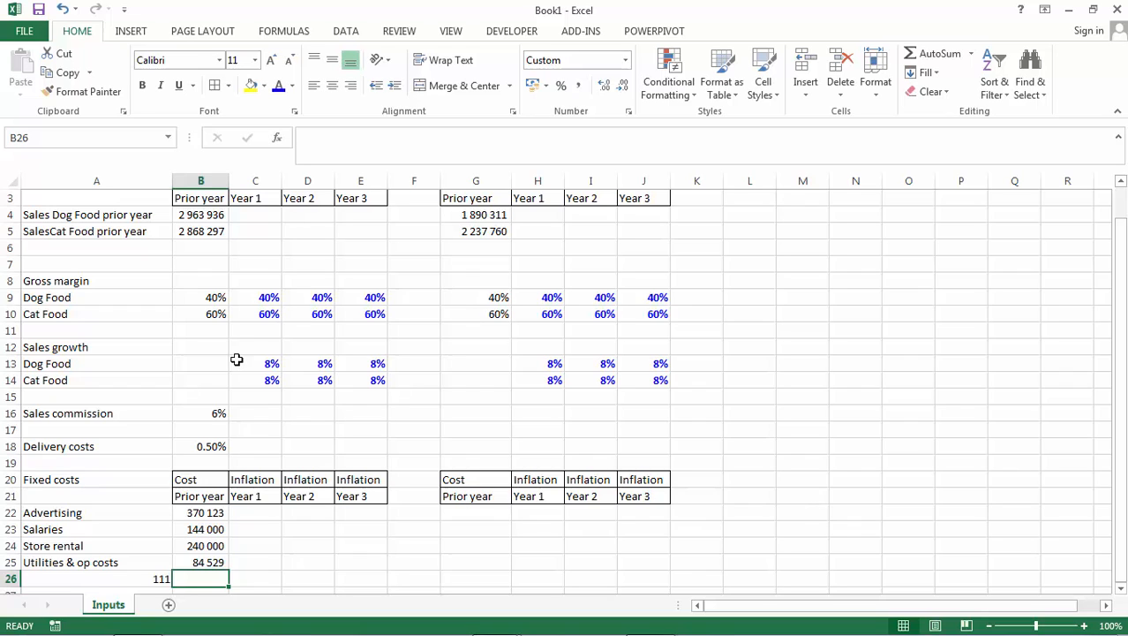
# Copy the blue percentage cell C13 to C22 and set Branch A's Year 1 Advertising inflation there to 5%.
pyautogui.moveTo(256, 380); pyautogui.dragTo(262, 358)
pyautogui.hotkey('ctrl', 'c')
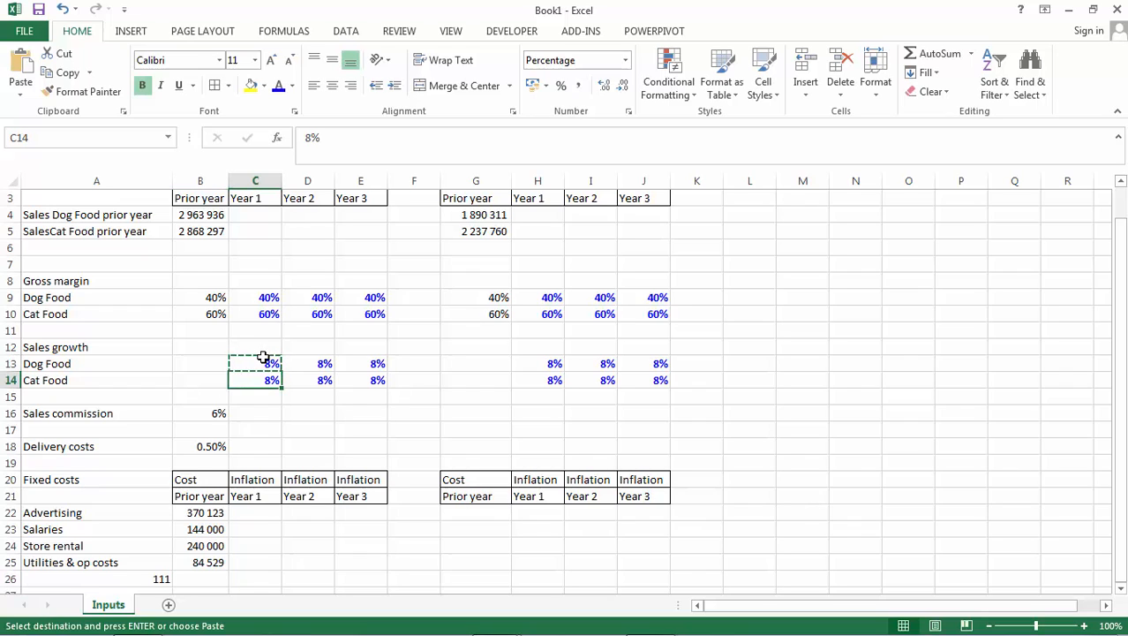
pyautogui.press('Down')
pyautogui.press('Down')
pyautogui.press('Down')
pyautogui.press('Down')
pyautogui.press('Down')
pyautogui.press('Down')
pyautogui.press('Down')
pyautogui.press('Down')
pyautogui.write('5%')
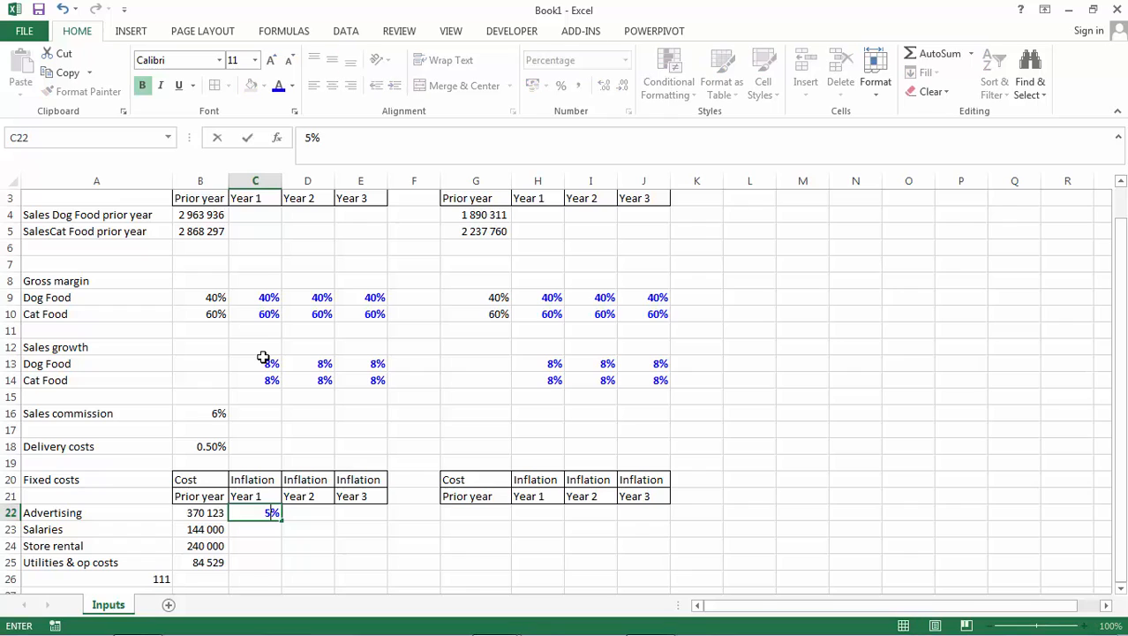
pyautogui.press('Return')
# Copy the 5% inflation rate from C22 to all four fixed costs for Year 1 to Year 3 in C22:E25.
pyautogui.press('Up')
pyautogui.hotkey('ctrl', 'c')
pyautogui.press('Down')
pyautogui.hotkey('shift', 'Down')
pyautogui.hotkey('shift', 'Down')
pyautogui.hotkey('shift', 'Right')
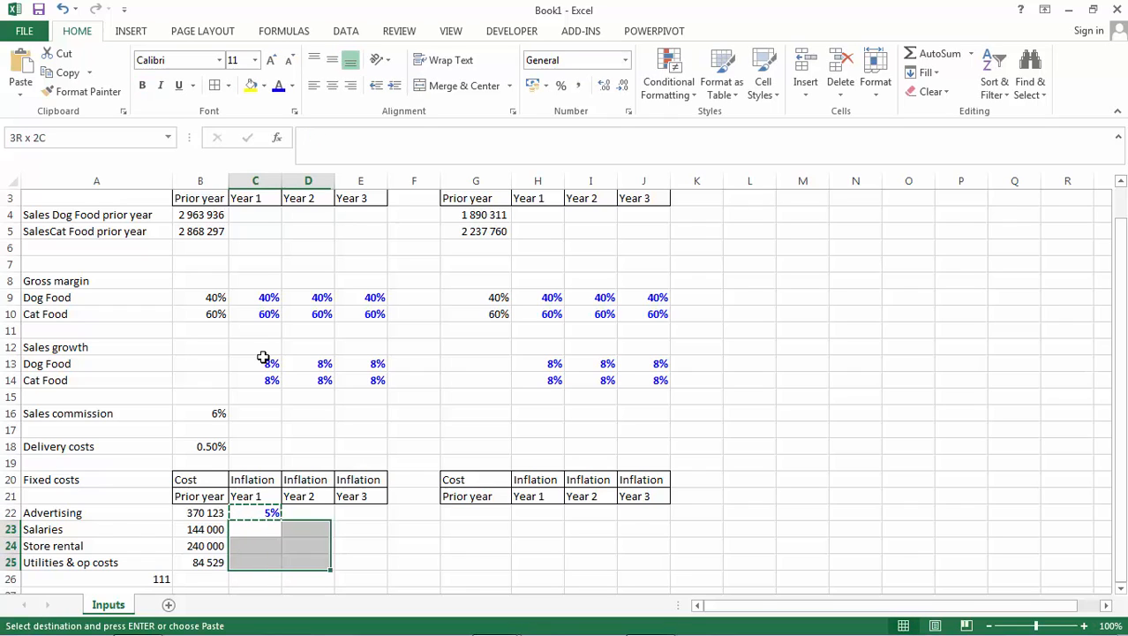
pyautogui.hotkey('shift', 'Right')
pyautogui.hotkey('shift', 'Up')
pyautogui.press('Up')
pyautogui.hotkey('shift', 'Down')
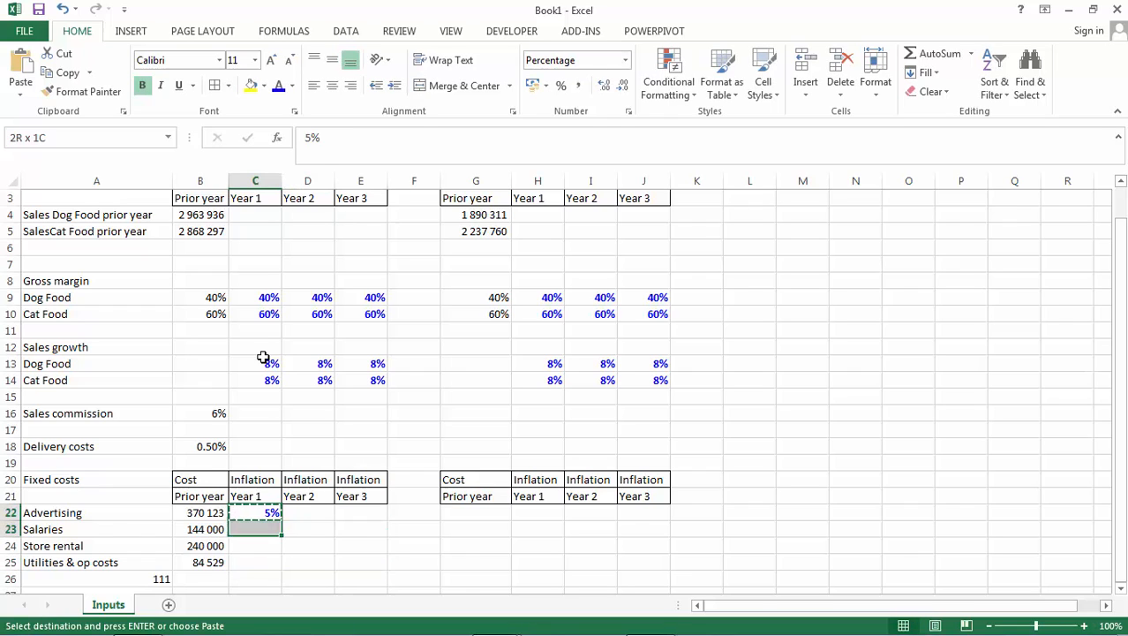
pyautogui.hotkey('shift', 'Down')
pyautogui.hotkey('shift', 'Down')
pyautogui.hotkey('shift', 'Right')
pyautogui.hotkey('shift', 'Right')
pyautogui.hotkey('ctrl', 'v')
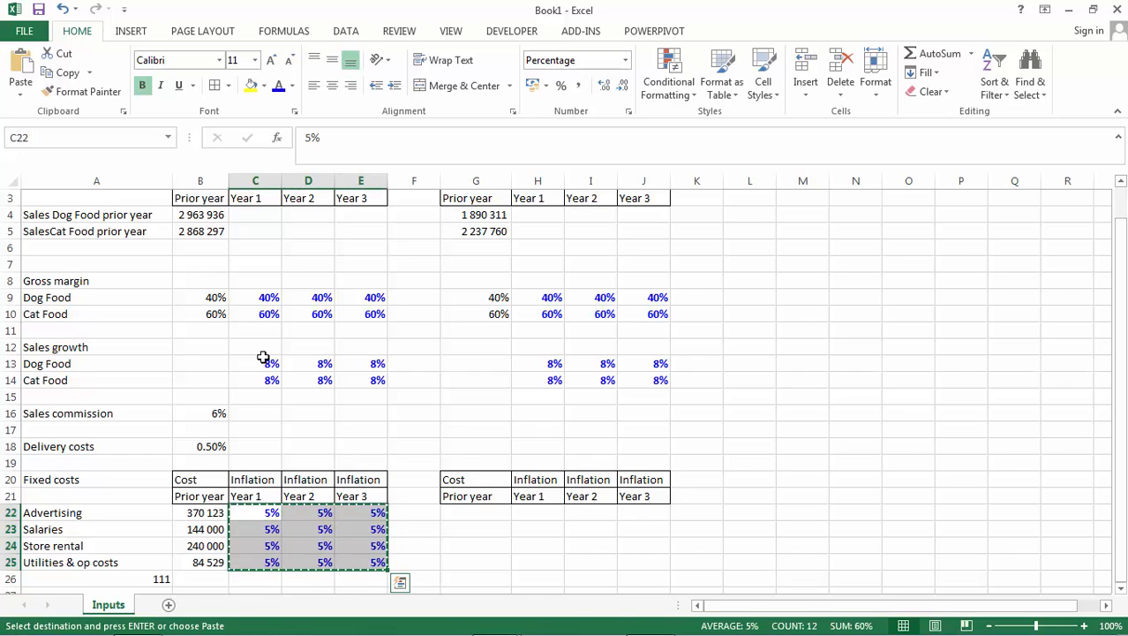
# Paste Branch A's copied block of inflation rates into Branch B's fixed costs section, starting at H22.
pyautogui.press('Right')
pyautogui.press('Right')
pyautogui.press('Right')
pyautogui.press('Right')
pyautogui.press('Right')
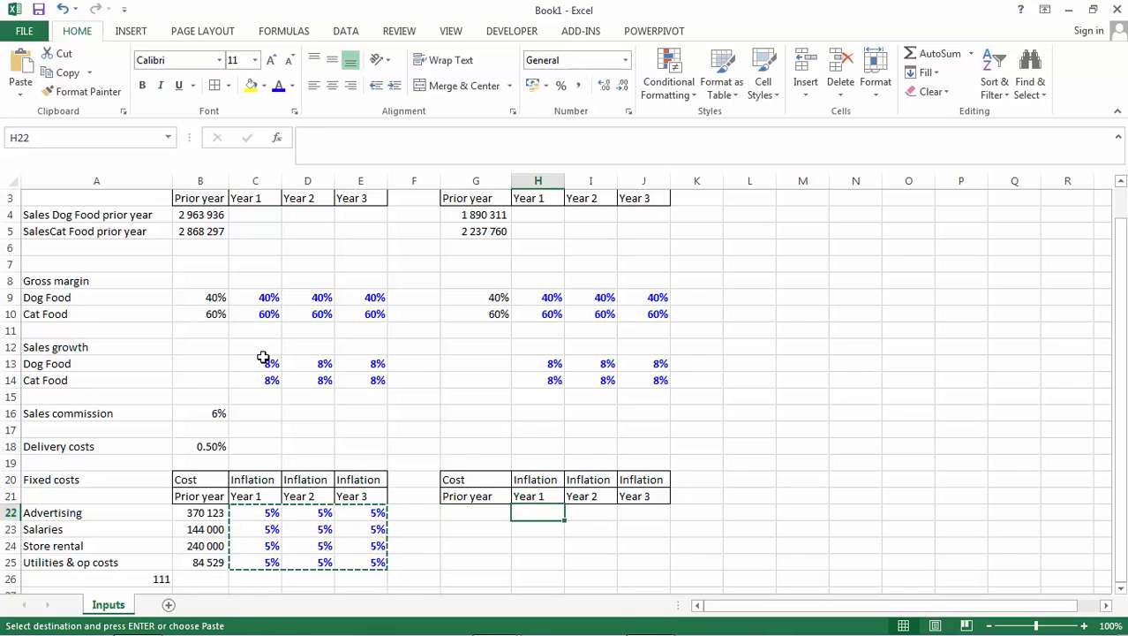
pyautogui.press('Return')
pyautogui.press('Down')
pyautogui.press('Left')
pyautogui.press('Up')
pyautogui.press('Up')
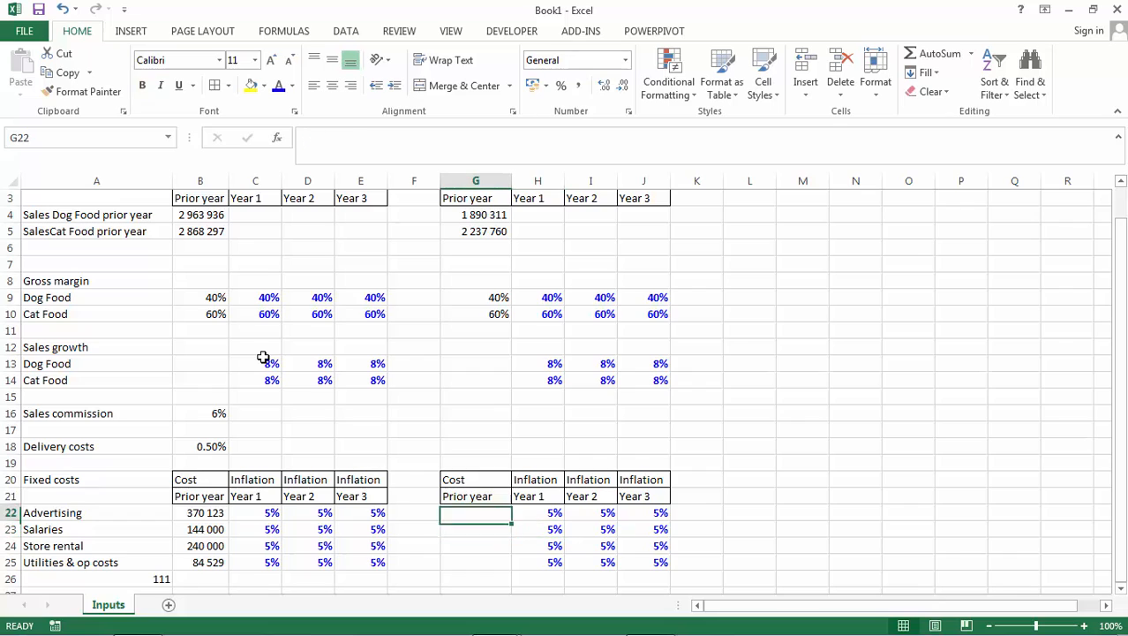
pyautogui.press('Down')
pyautogui.press('Down')
pyautogui.press('Down')
pyautogui.press('Down')
pyautogui.press('Down')
pyautogui.press('Up')
pyautogui.press('Up')
pyautogui.press('Up')
pyautogui.press('Up')
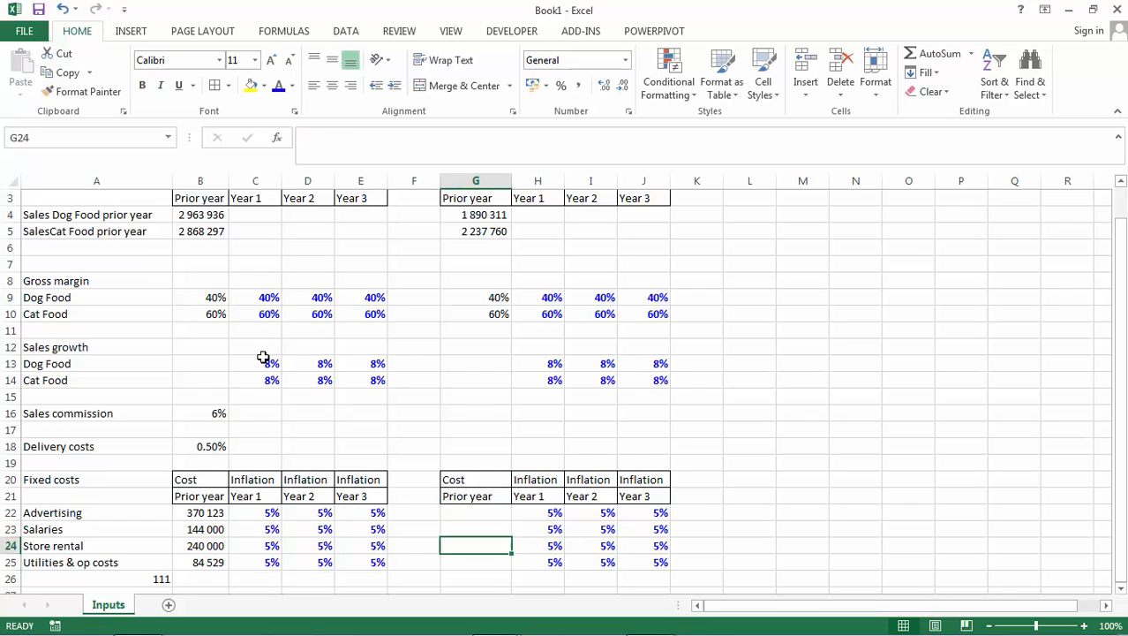